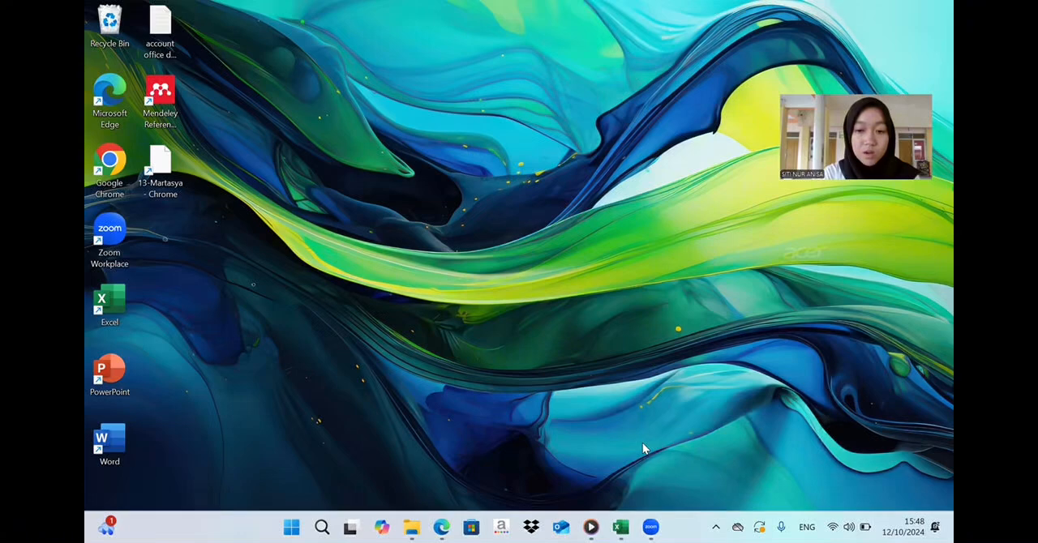
- Switch to Excel and bring up the "Data Kependudukan Kec. Intan" workbook
{"action": "mouse_move", "coordinate": [619, 528]}
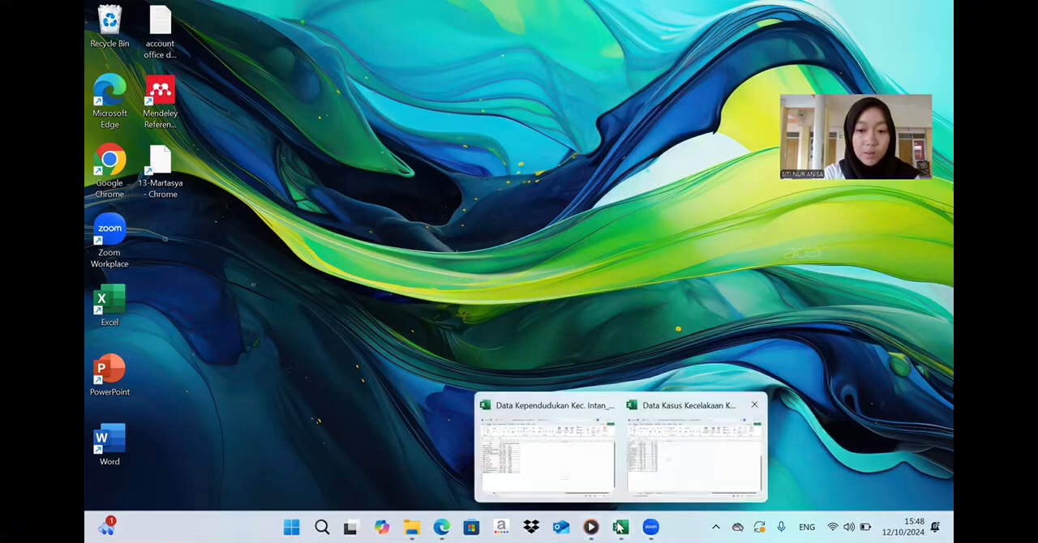
{"action": "left_click", "coordinate": [592, 444]}
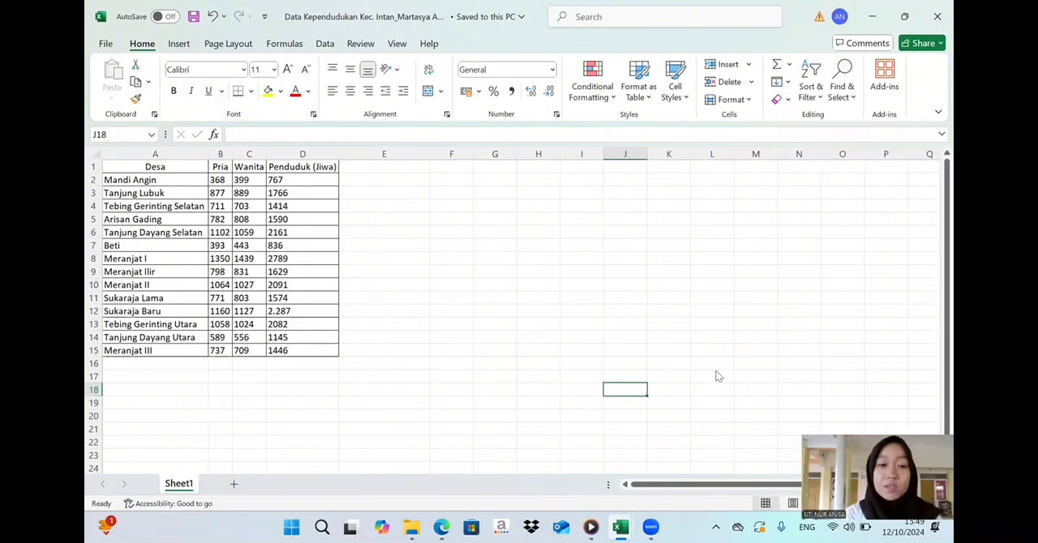
{"action": "left_click", "coordinate": [670, 413]}
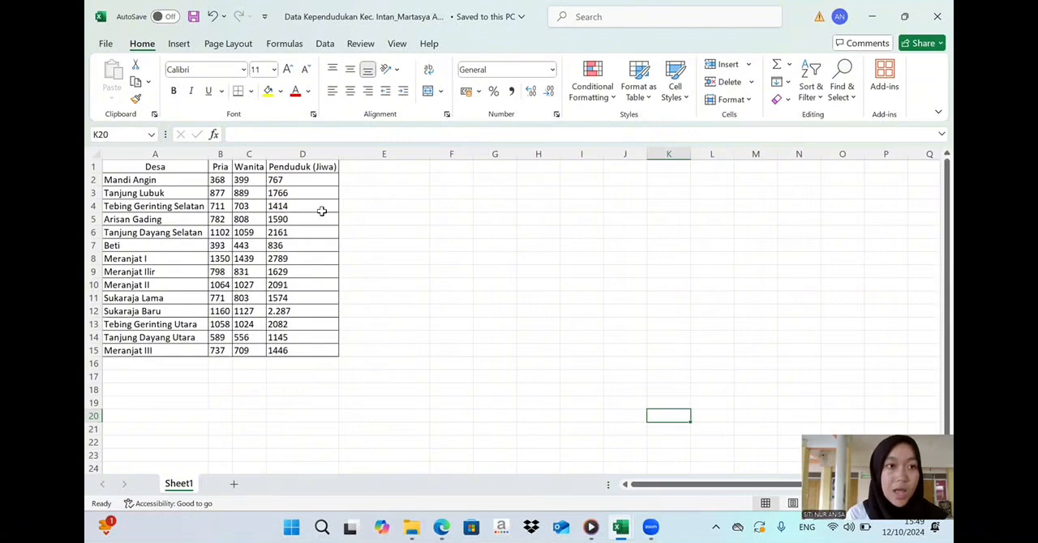
- Start exporting the population workbook in the Excel Workbook file type, with Documents as the destination folder
{"action": "left_click", "coordinate": [108, 43]}
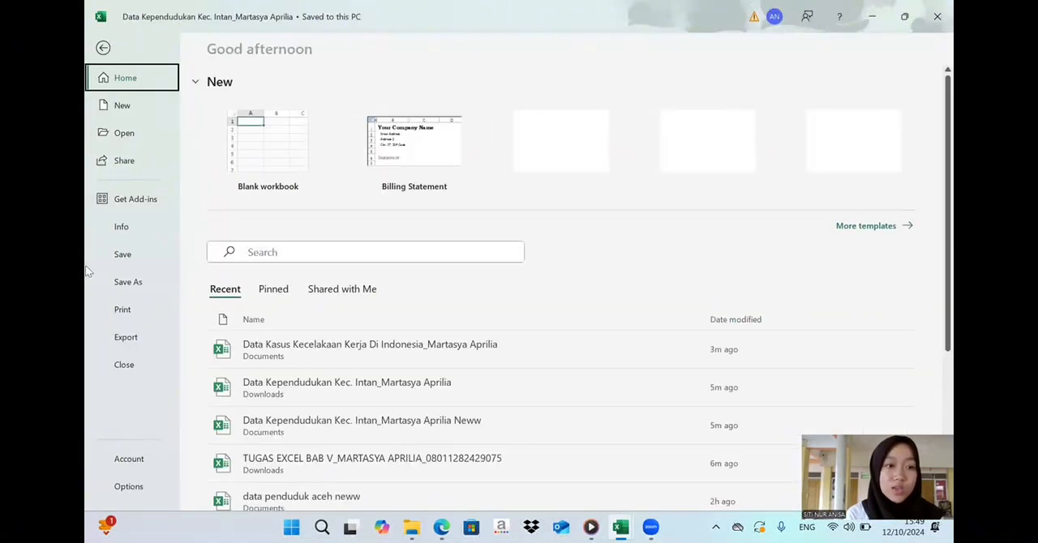
{"action": "left_click", "coordinate": [128, 337]}
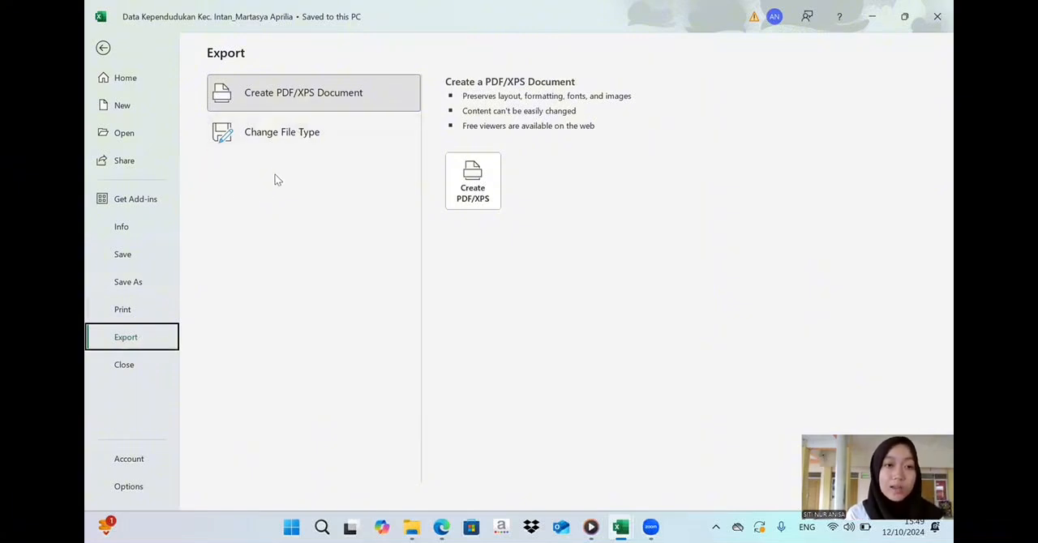
{"action": "left_click", "coordinate": [276, 136]}
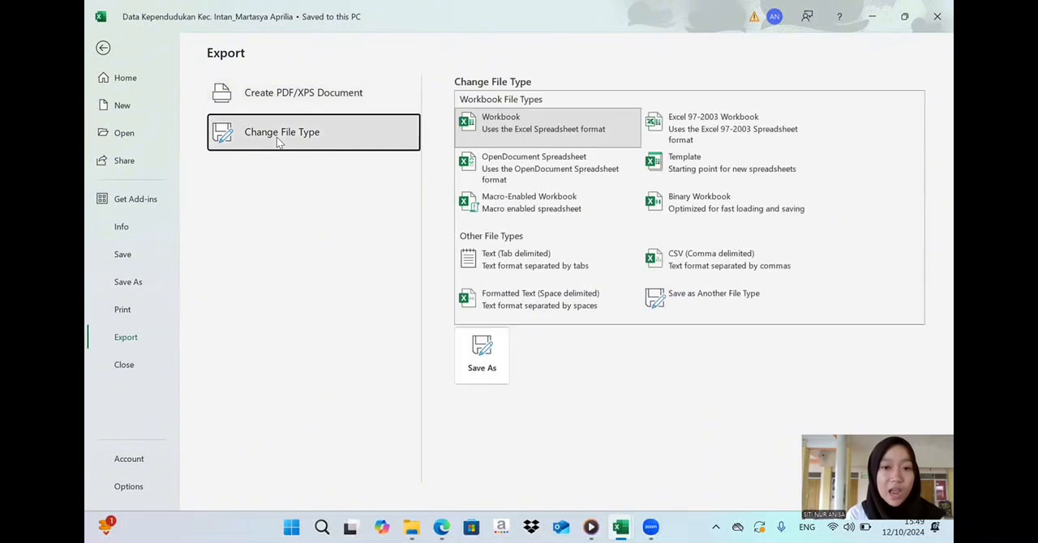
{"action": "left_click", "coordinate": [467, 347]}
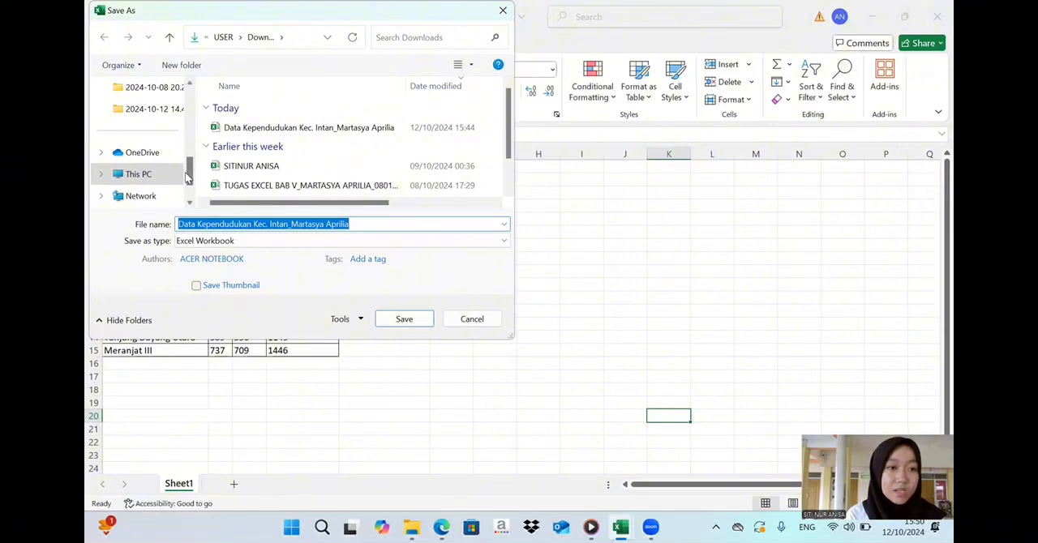
{"action": "left_click_drag", "start_coordinate": [188, 176], "coordinate": [190, 131]}
{"action": "left_click", "coordinate": [159, 111]}
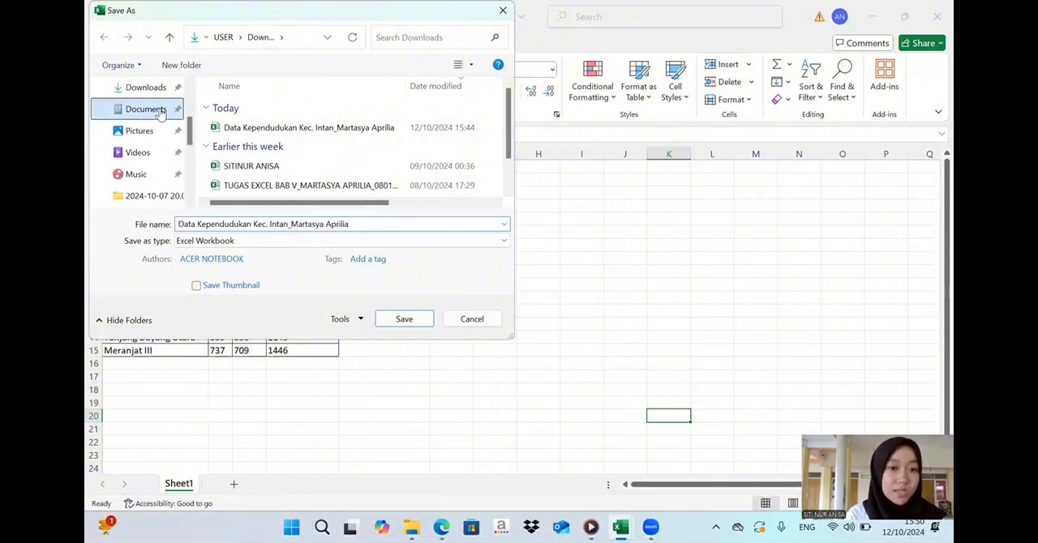
- Change "Kec." to "Kecamatan" in the file name and save the Excel Workbook copy
{"action": "left_click", "coordinate": [270, 226]}
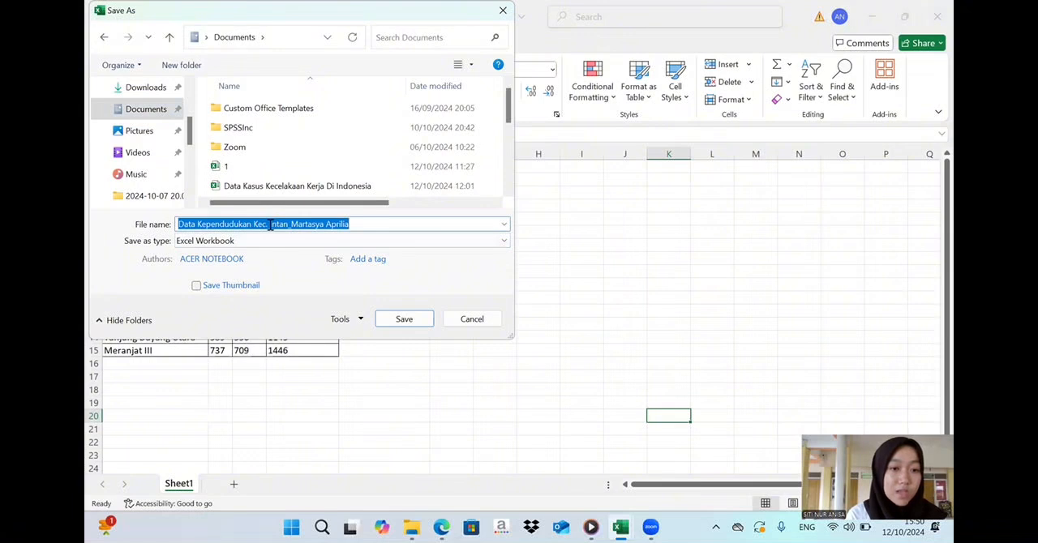
{"action": "left_click", "coordinate": [270, 224]}
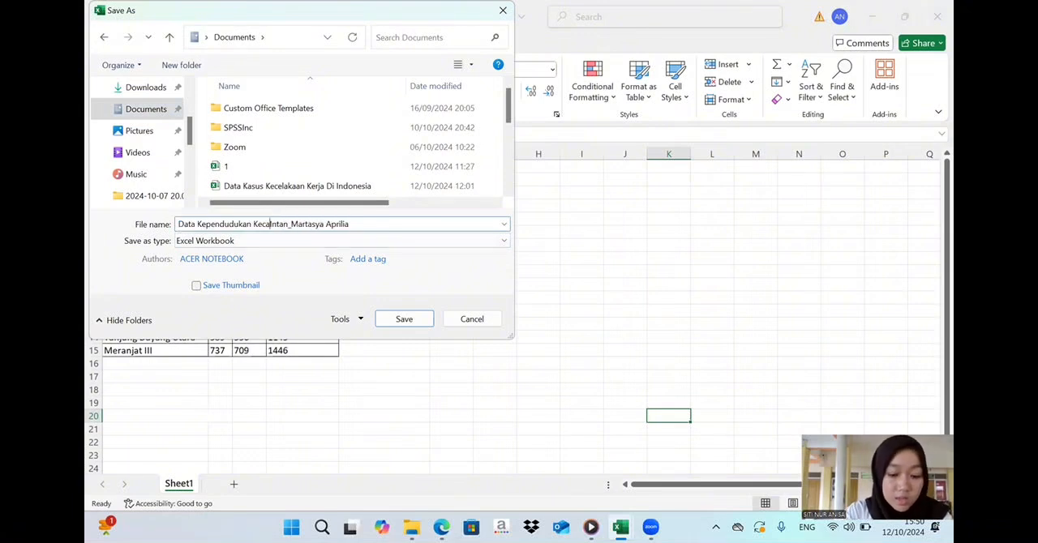
{"action": "type", "text": "mtan"}
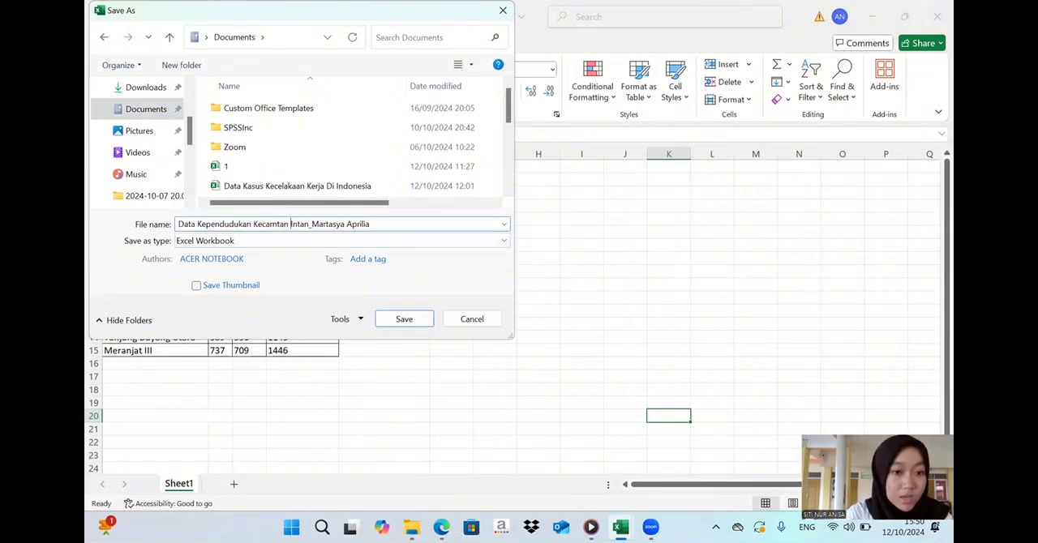
{"action": "key", "text": "BackSpace"}
{"action": "key", "text": "BackSpace"}
{"action": "key", "text": "BackSpace"}
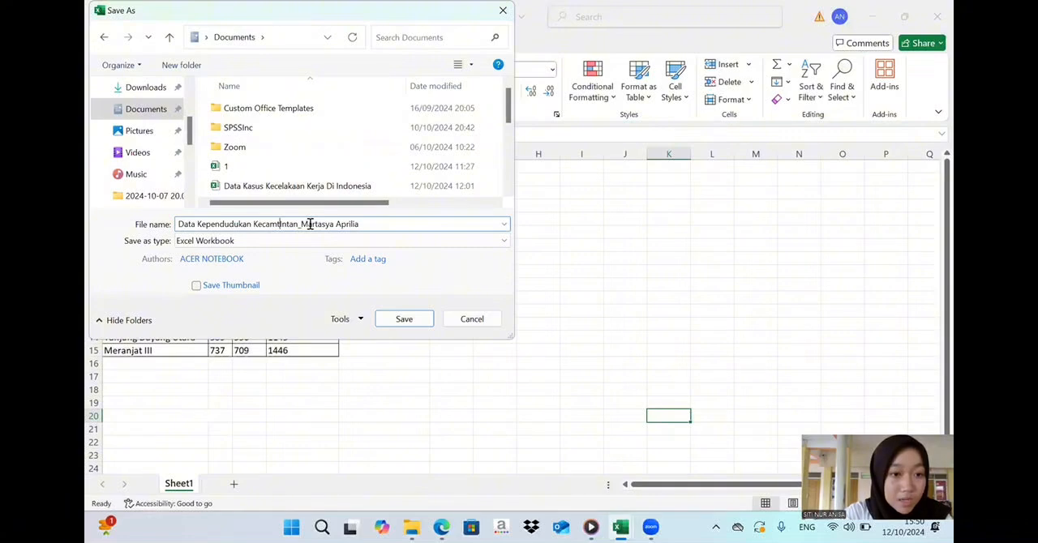
{"action": "key", "text": "BackSpace"}
{"action": "type", "text": "atan"}
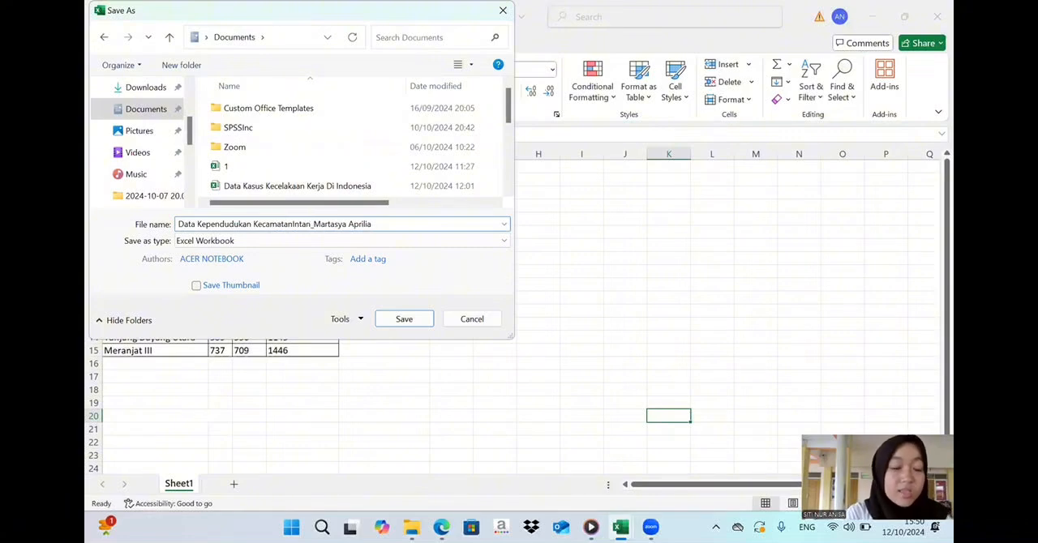
{"action": "left_click", "coordinate": [403, 324]}
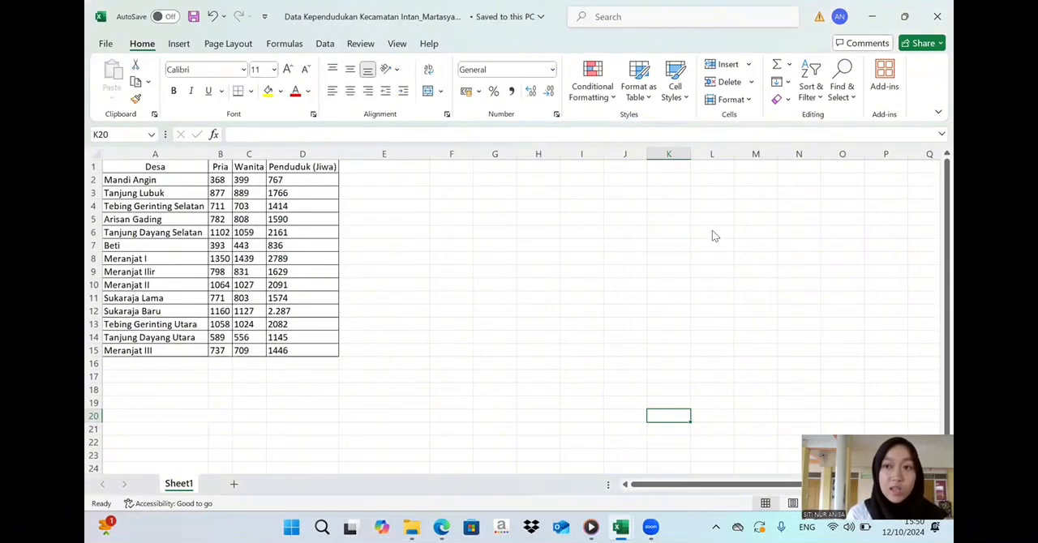
- Shrink the Excel window, launch IBM SPSS Statistics 21 and dismiss its startup dialog
{"action": "left_click", "coordinate": [902, 16]}
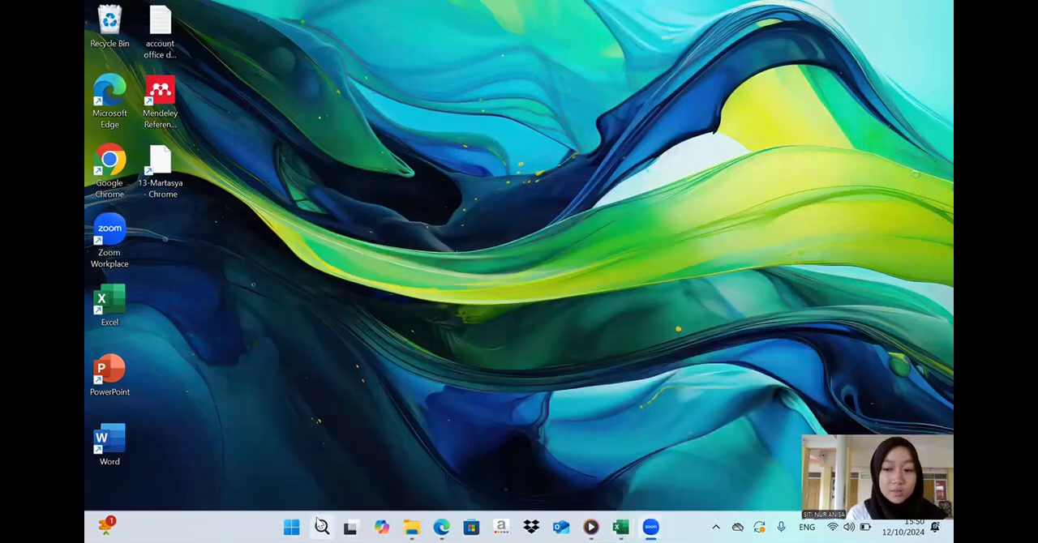
{"action": "left_click", "coordinate": [317, 521]}
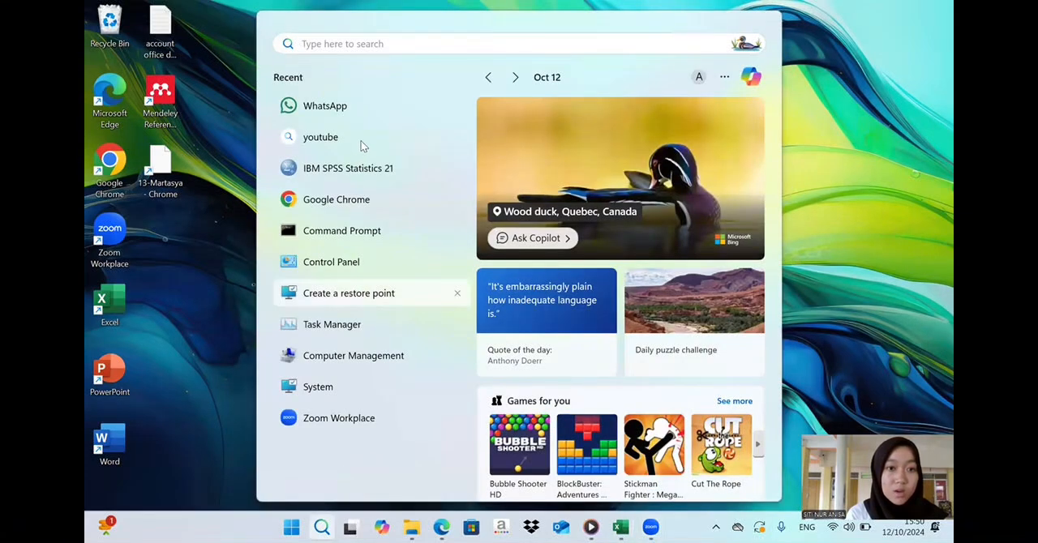
{"action": "left_click", "coordinate": [357, 168]}
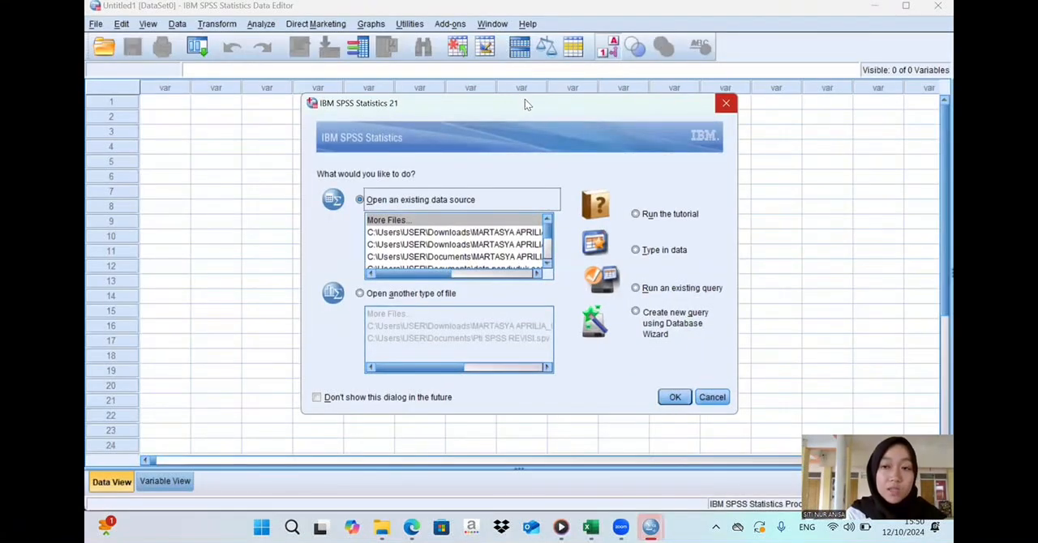
{"action": "left_click", "coordinate": [726, 103]}
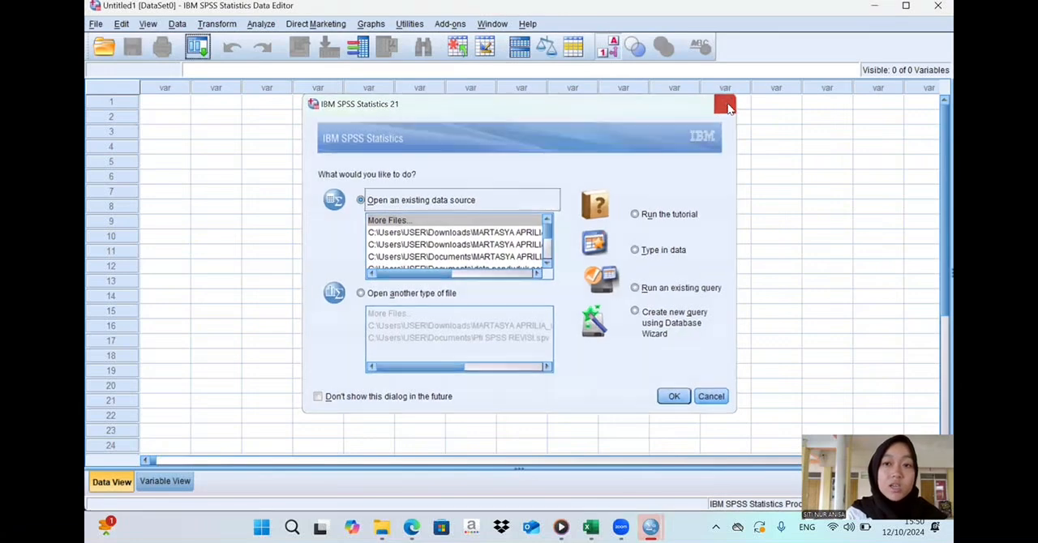
- Import the "Data Kependudukan Kecamatan Intan" Excel file from Documents, using Sheet1 and reading variable names from the first row
{"action": "left_click", "coordinate": [104, 51]}
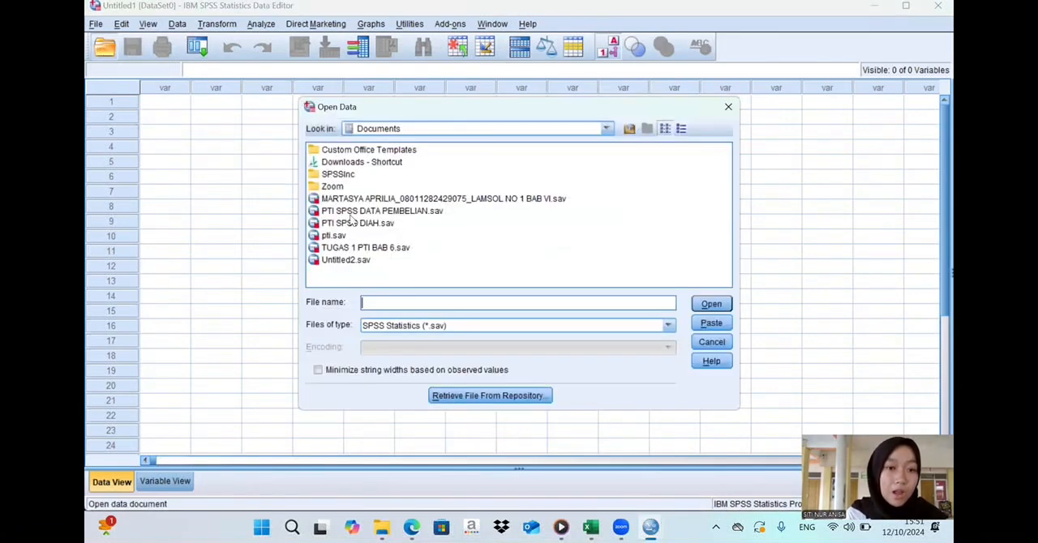
{"action": "left_click", "coordinate": [414, 325]}
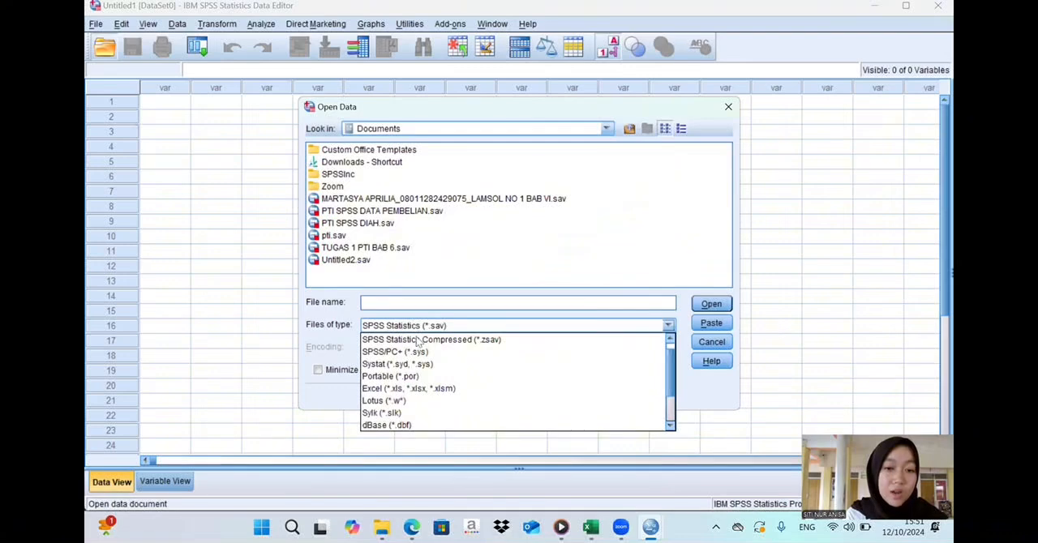
{"action": "left_click", "coordinate": [422, 388]}
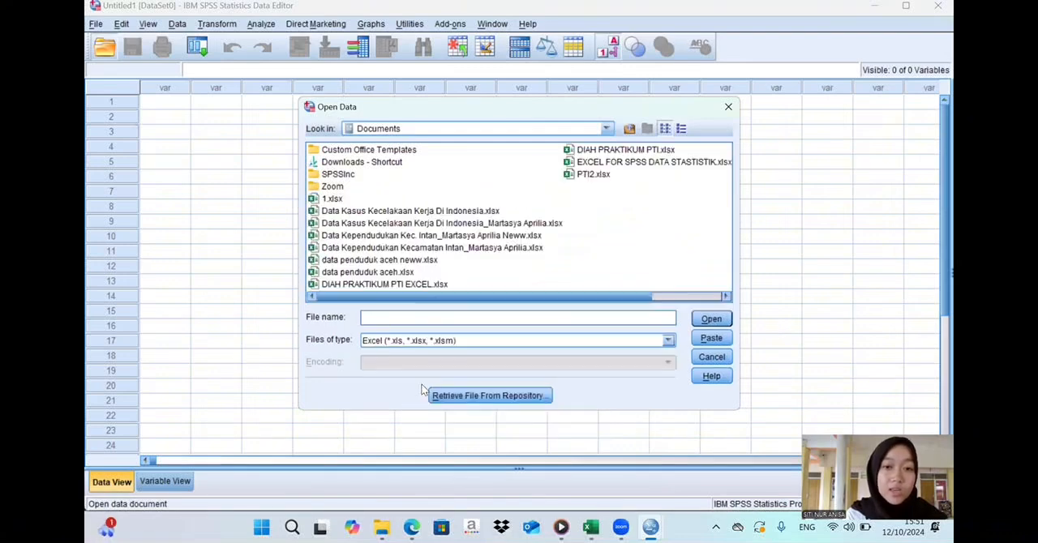
{"action": "left_click", "coordinate": [464, 248]}
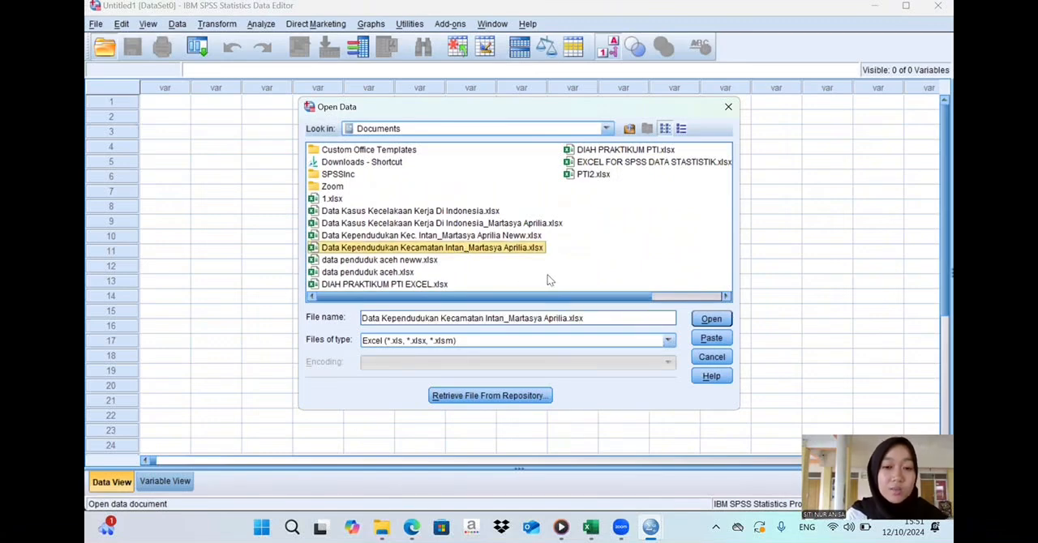
{"action": "left_click", "coordinate": [710, 320]}
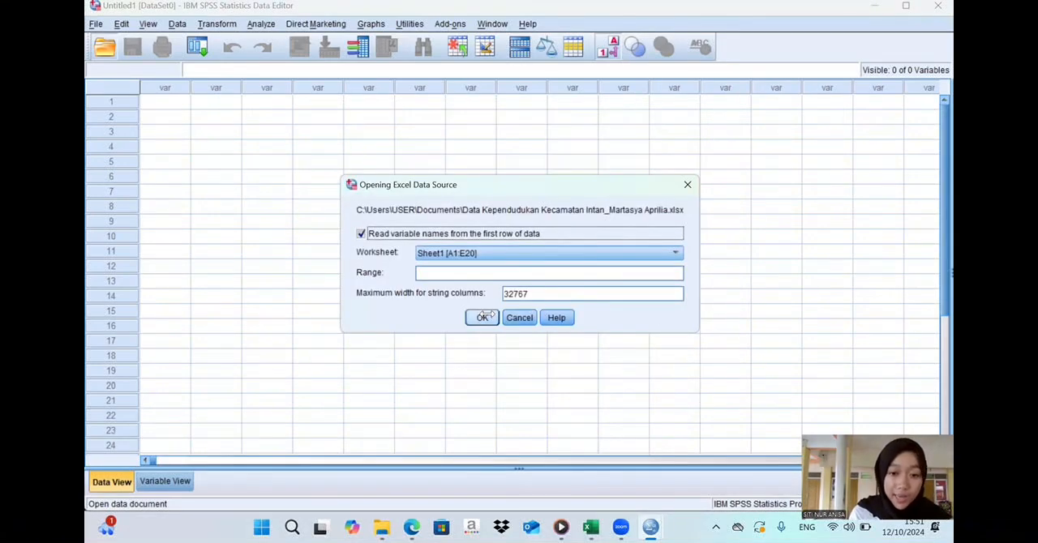
{"action": "left_click", "coordinate": [482, 317]}
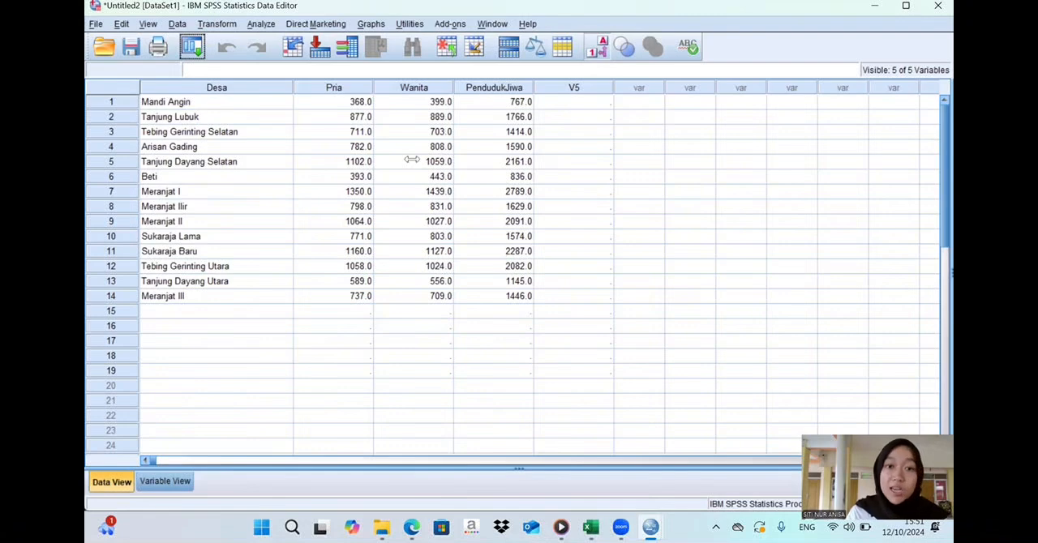
- In Variable View, set the decimals of Pria, Wanita and PendudukJiwa to 0
{"action": "left_click", "coordinate": [156, 482]}
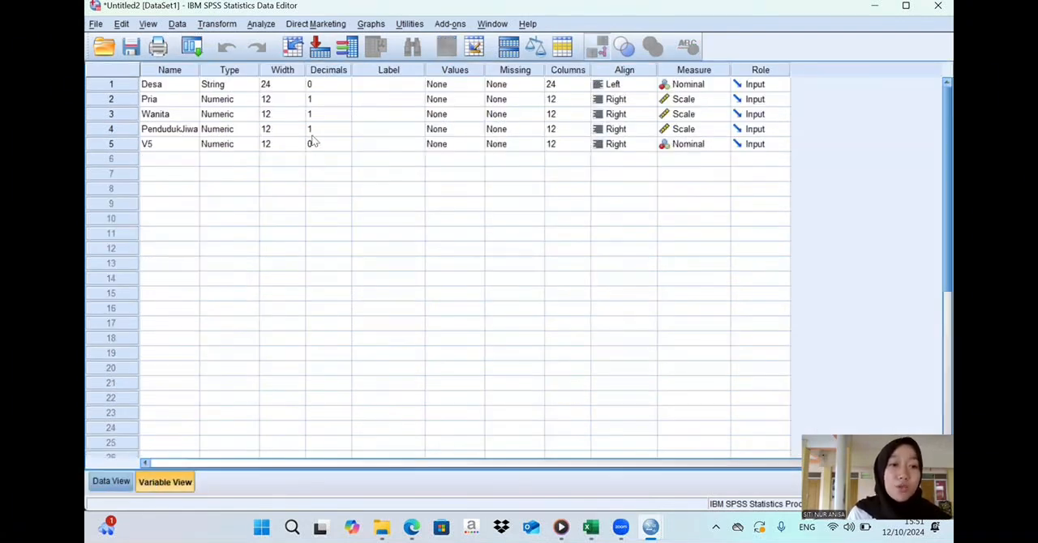
{"action": "left_click", "coordinate": [336, 100]}
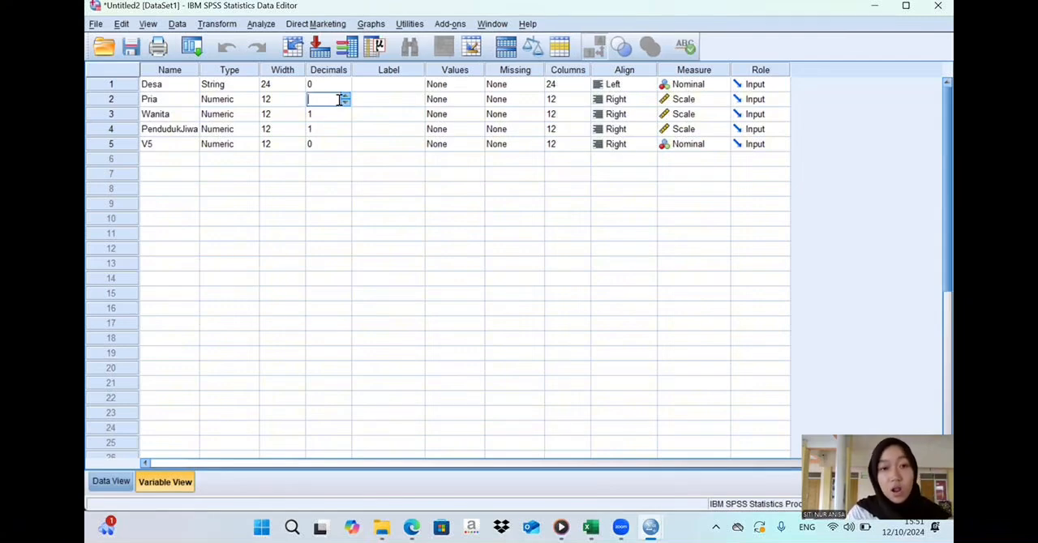
{"action": "type", "text": "0"}
{"action": "key", "text": "Return"}
{"action": "type", "text": "0"}
{"action": "key", "text": "Return"}
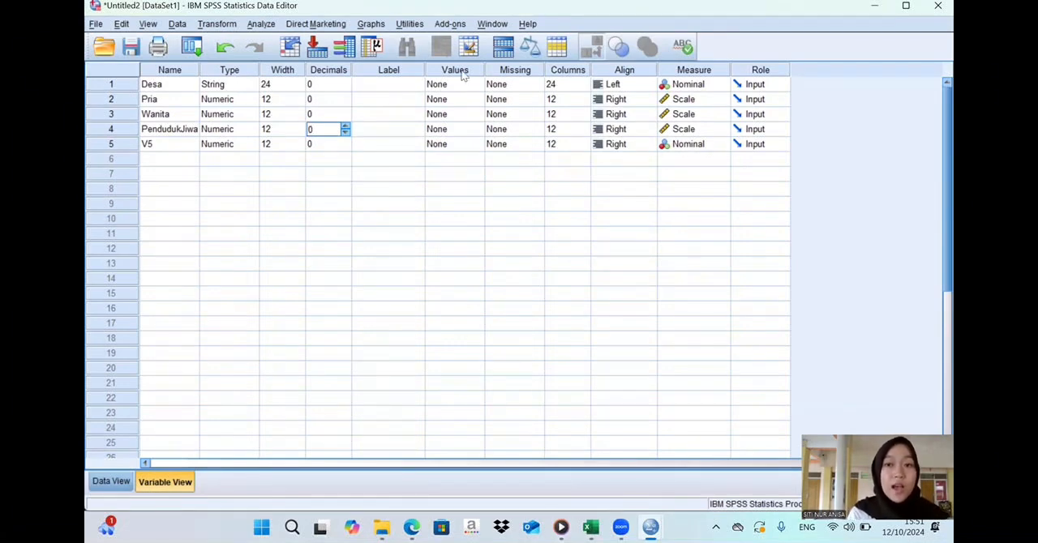
- Rename the PendudukJiwa variable as Penduduk_Jiwa
{"action": "left_click", "coordinate": [114, 144]}
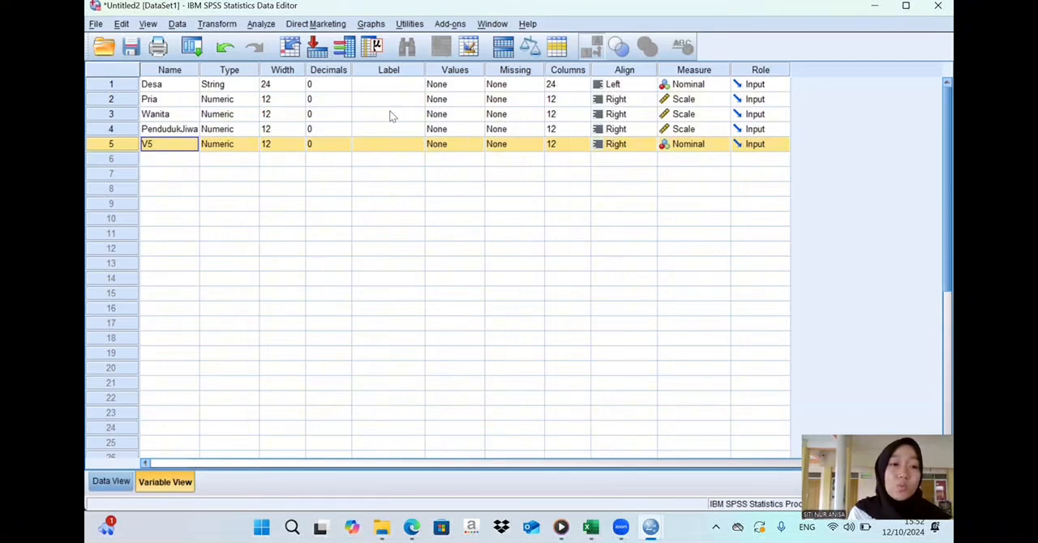
{"action": "left_click", "coordinate": [175, 133]}
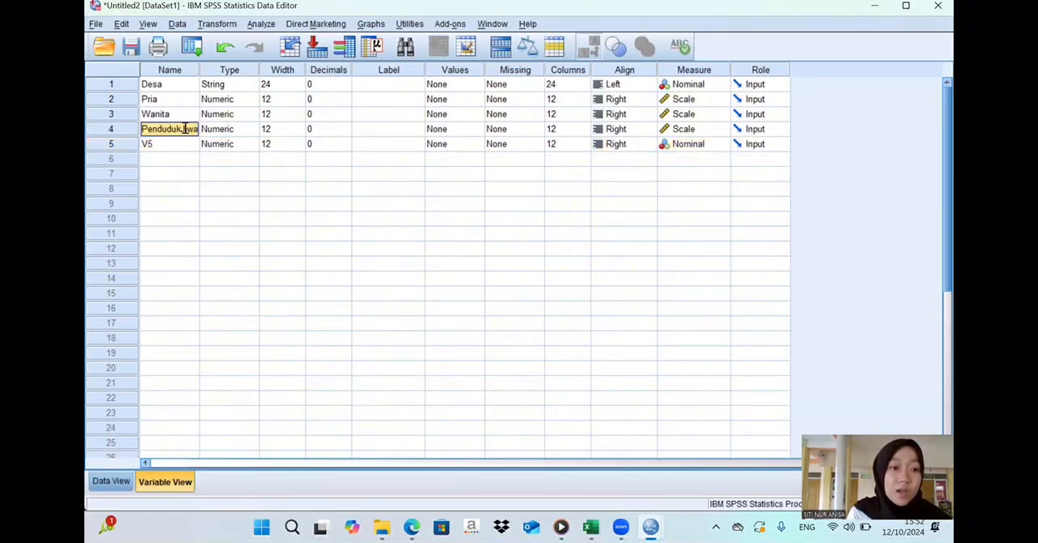
{"action": "left_click", "coordinate": [185, 130]}
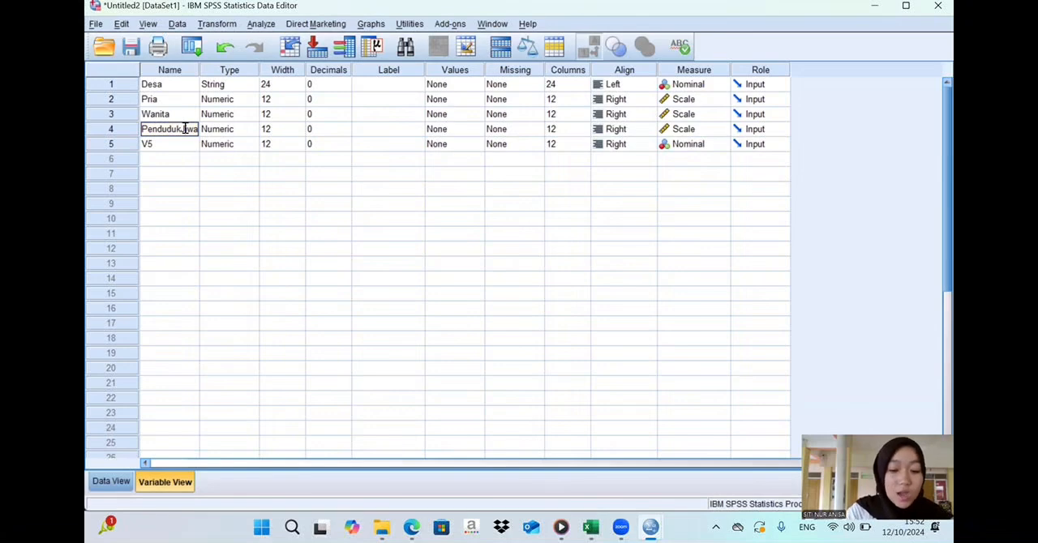
{"action": "type", "text": "_"}
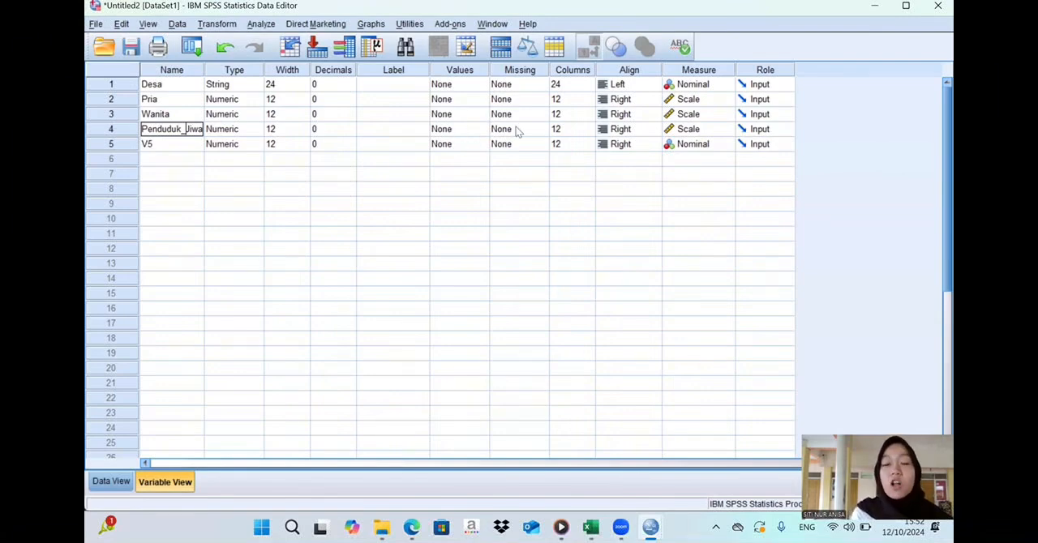
{"action": "left_click", "coordinate": [641, 98]}
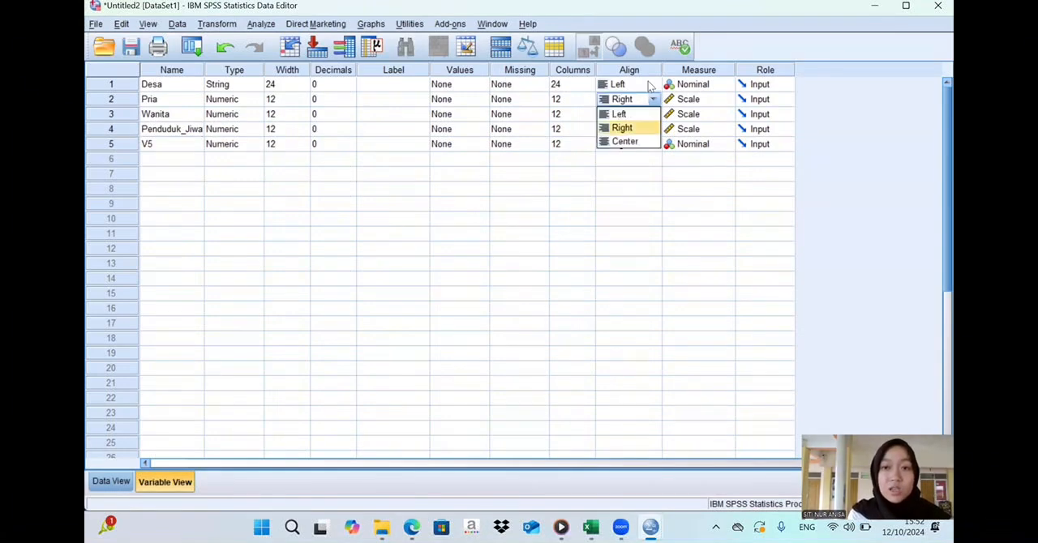
{"action": "left_click", "coordinate": [647, 72]}
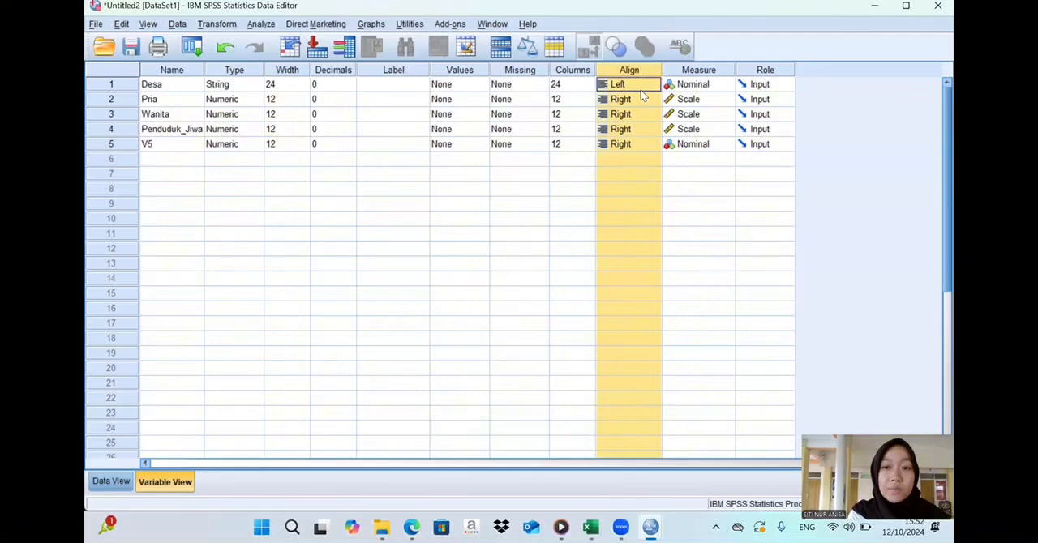
{"action": "left_click", "coordinate": [520, 226]}
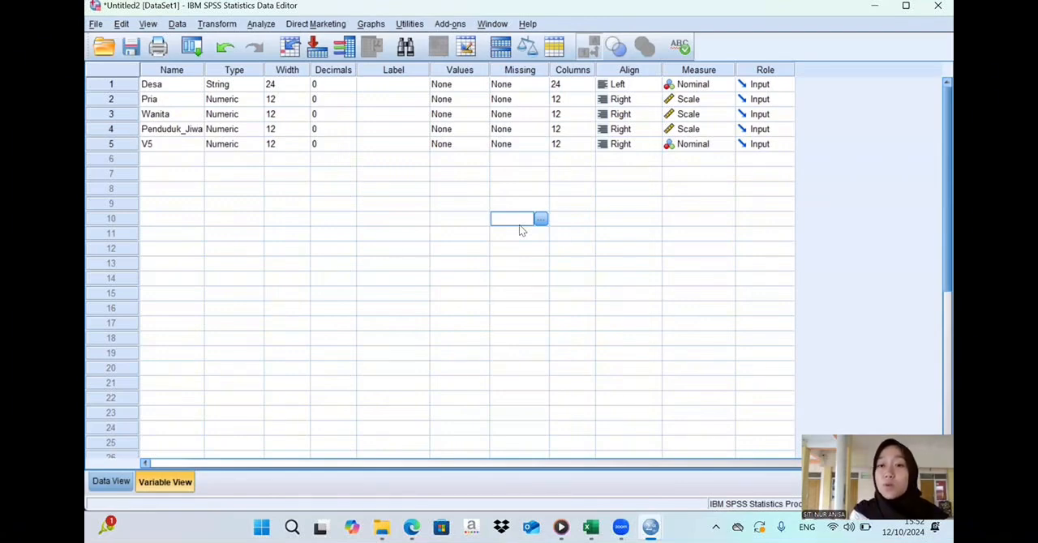
- Delete the V5 variable from the variable definitions and return to Data View
{"action": "left_click", "coordinate": [112, 144]}
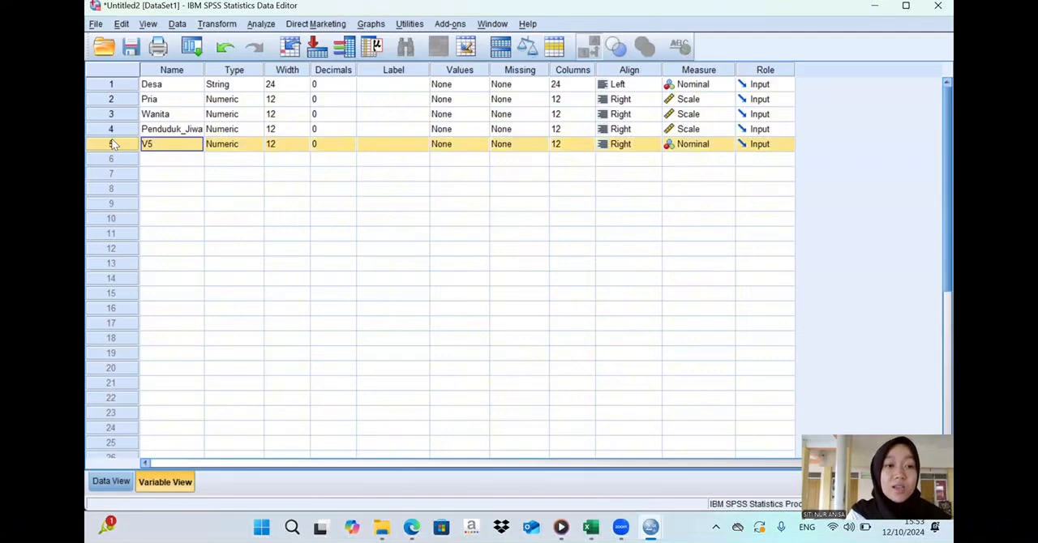
{"action": "right_click", "coordinate": [113, 144]}
{"action": "left_click", "coordinate": [161, 186]}
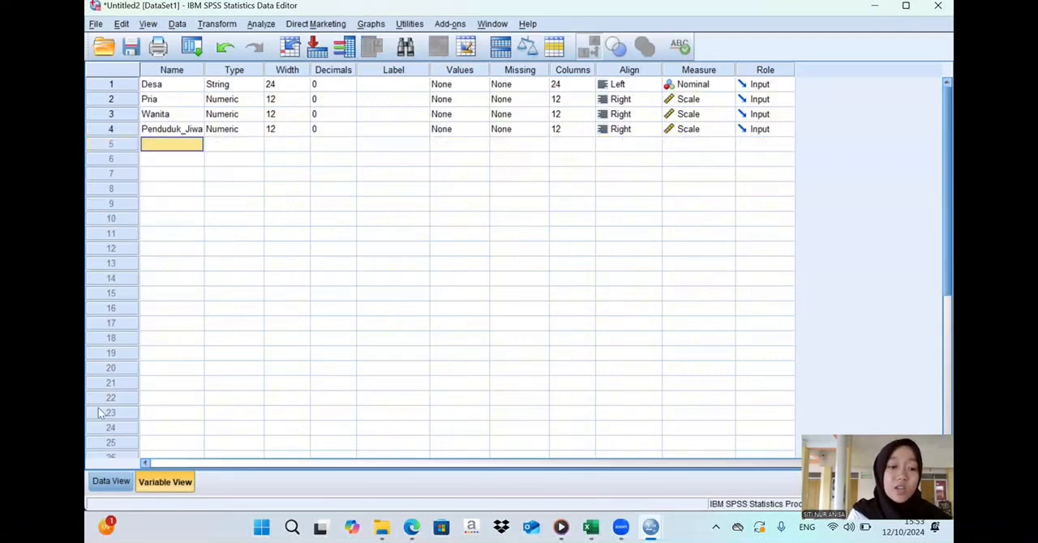
{"action": "left_click", "coordinate": [110, 481]}
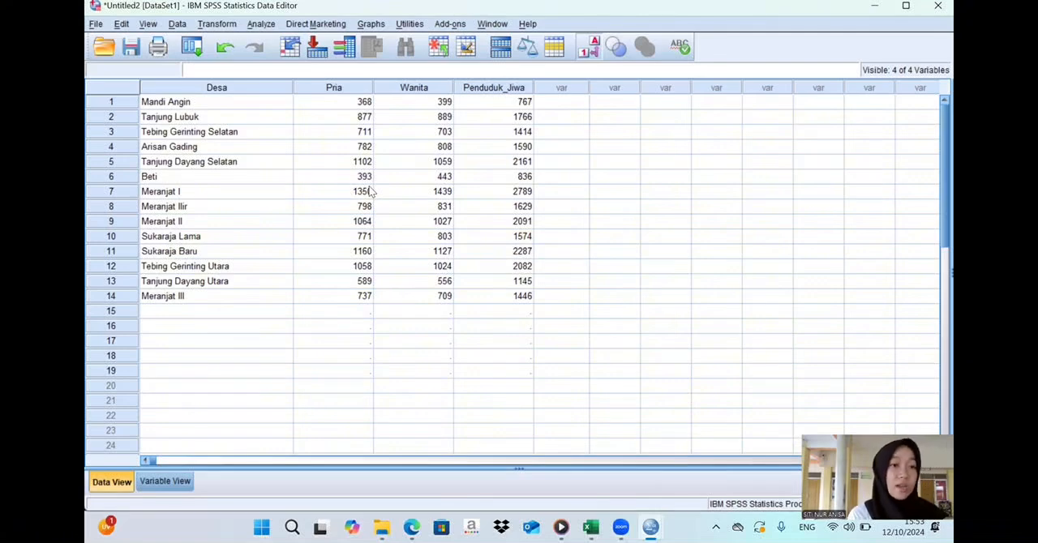
- Start a new chart in Chart Builder, accepting the measurement-level notice, and use the Clustered Bar template
{"action": "left_click", "coordinate": [371, 23]}
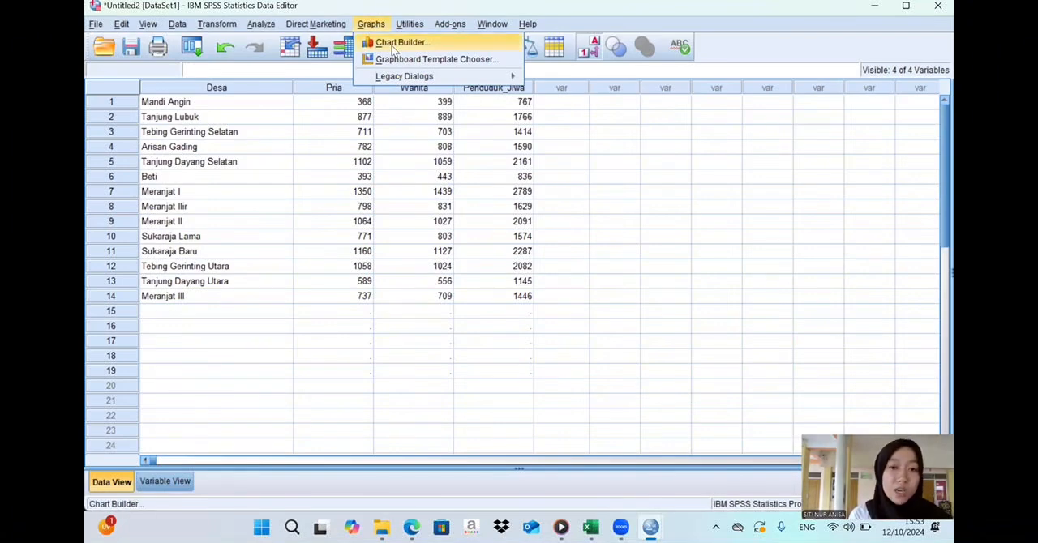
{"action": "left_click", "coordinate": [393, 47]}
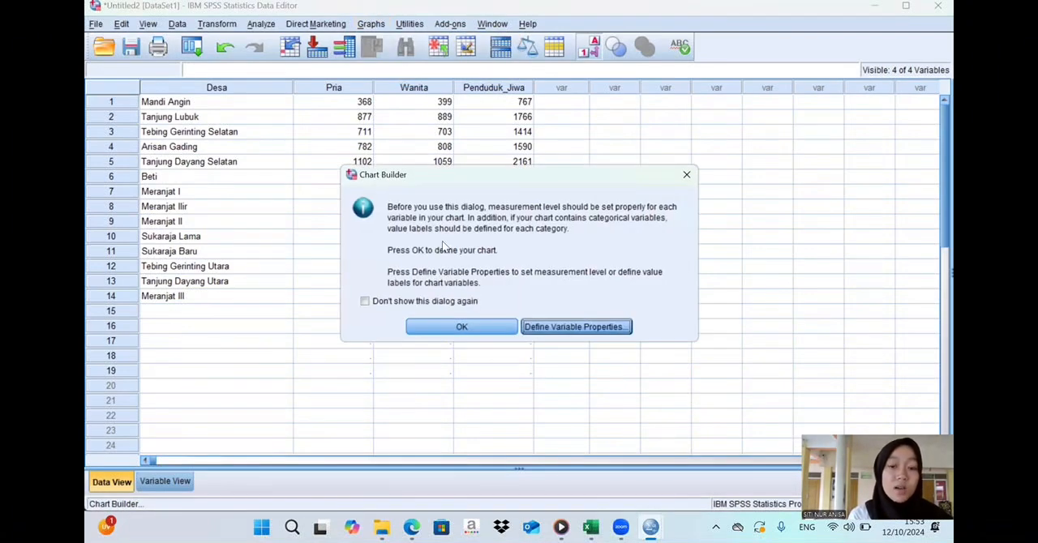
{"action": "left_click", "coordinate": [434, 329]}
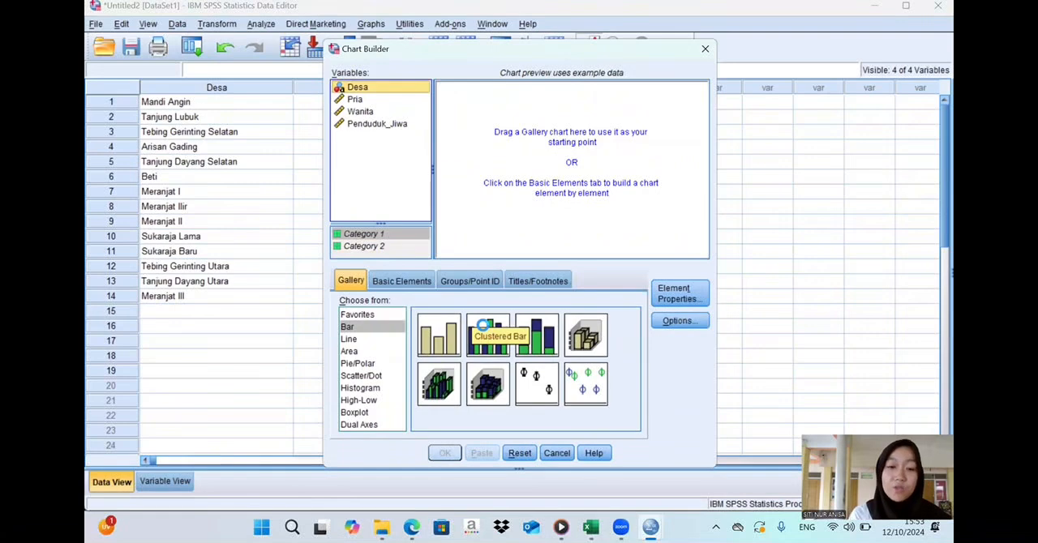
{"action": "left_click_drag", "start_coordinate": [481, 325], "coordinate": [551, 131]}
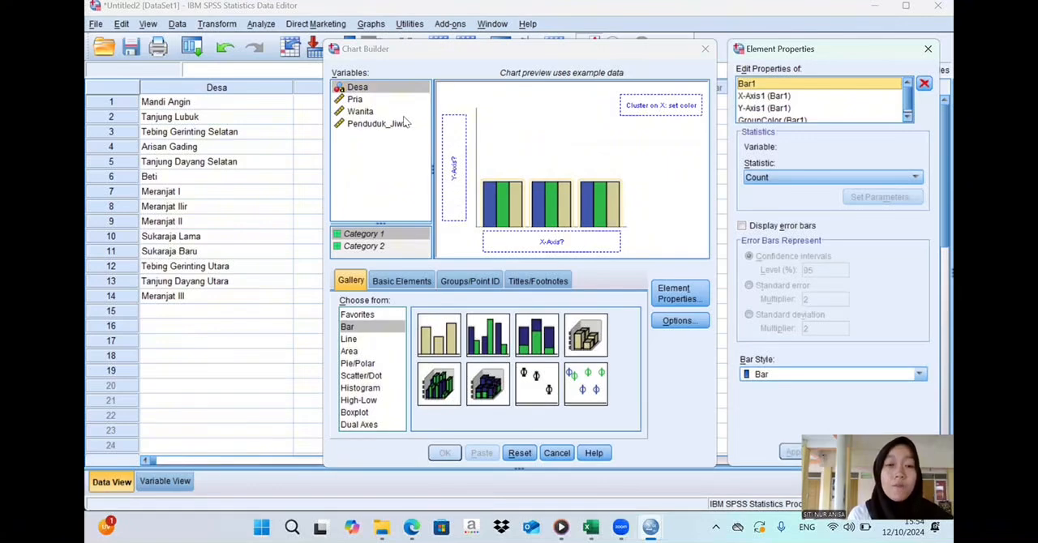
- Assign Desa to the x-axis and Pria, Wanita and Penduduk_Jiwa to the y-axis as a summary group, and generate the chart
{"action": "left_click_drag", "start_coordinate": [397, 91], "coordinate": [551, 240]}
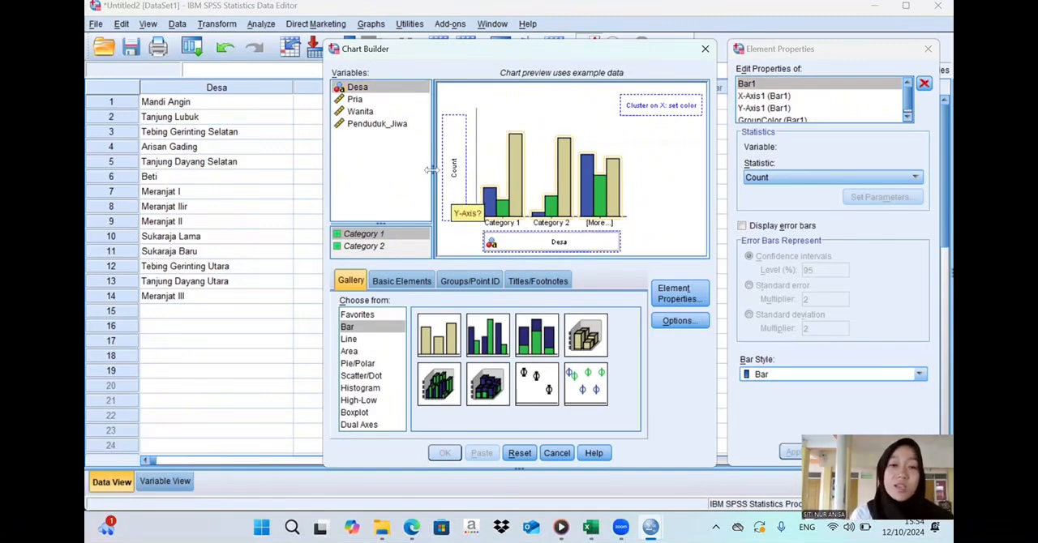
{"action": "left_click", "coordinate": [367, 101]}
{"action": "left_click_drag", "start_coordinate": [368, 100], "coordinate": [457, 146]}
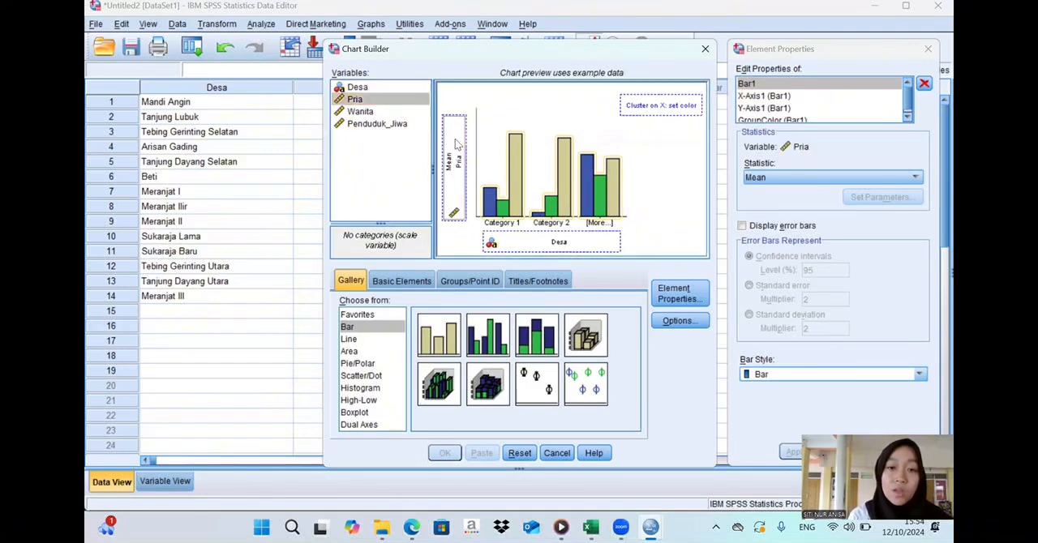
{"action": "left_click", "coordinate": [387, 113]}
{"action": "left_click_drag", "start_coordinate": [387, 115], "coordinate": [451, 134]}
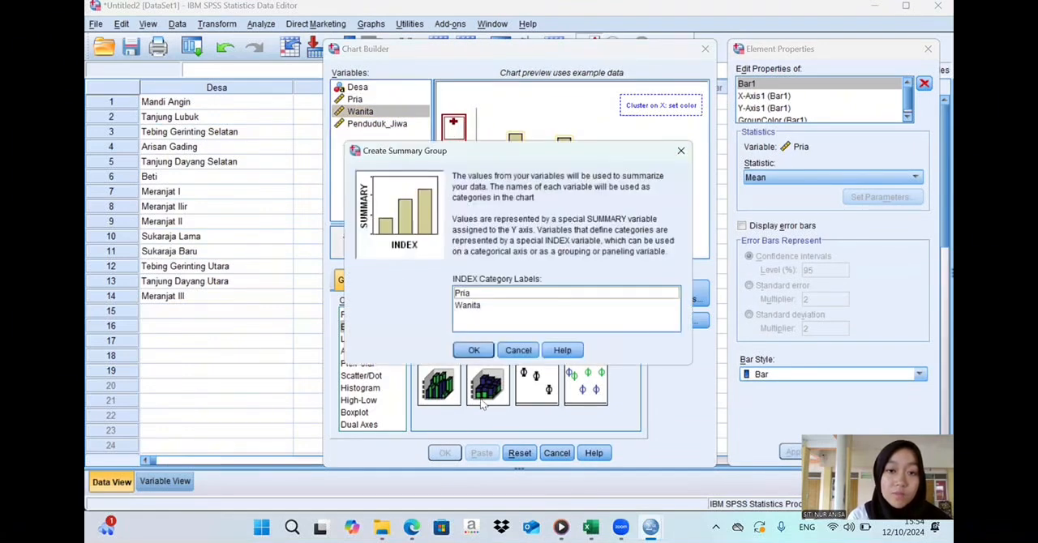
{"action": "left_click", "coordinate": [479, 354]}
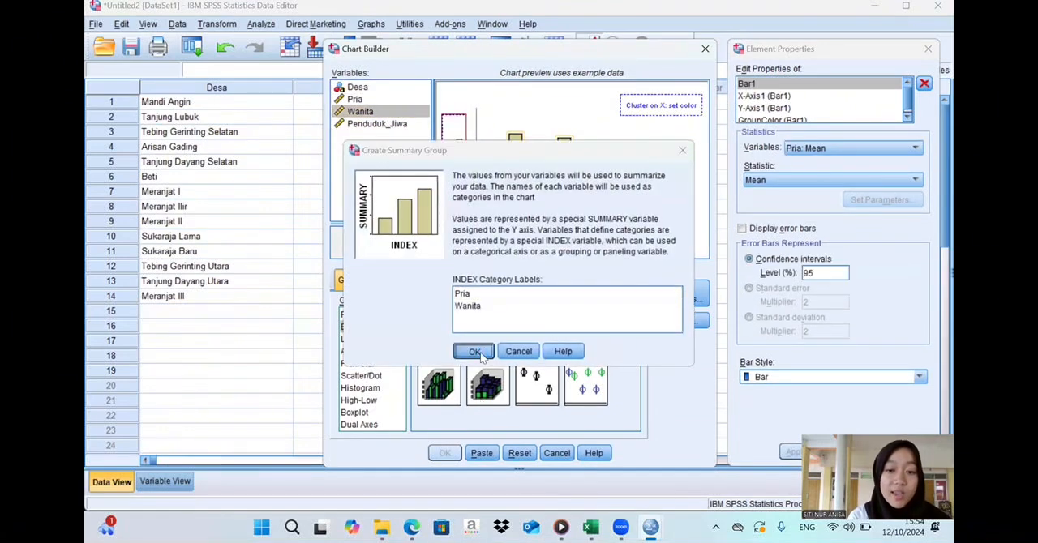
{"action": "left_click", "coordinate": [365, 126]}
{"action": "left_click_drag", "start_coordinate": [365, 131], "coordinate": [452, 128]}
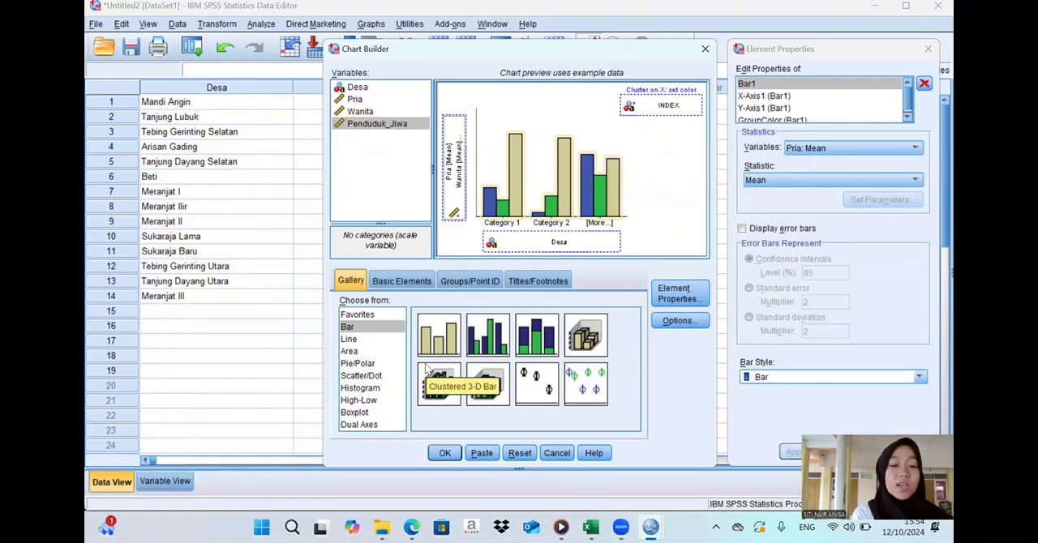
{"action": "left_click", "coordinate": [446, 453]}
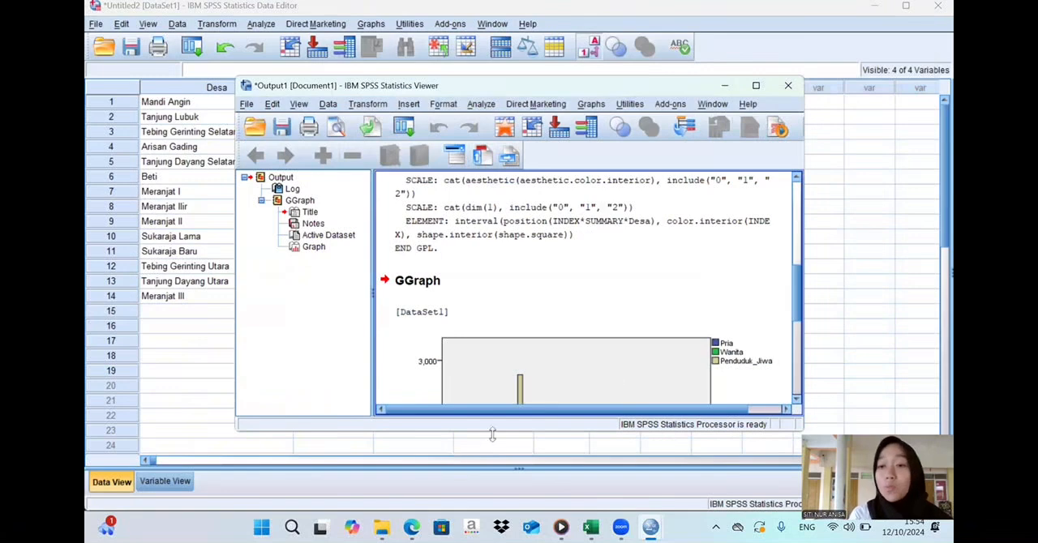
- Enlarge the output viewer, examine the clustered bar chart and the syntax log, and return to the data editor
{"action": "left_click_drag", "start_coordinate": [795, 304], "coordinate": [801, 339]}
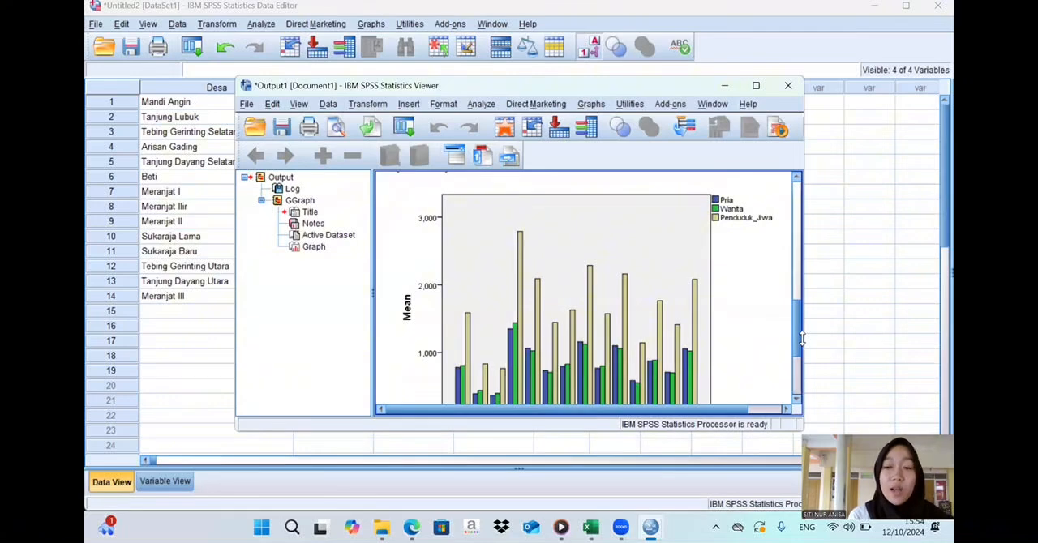
{"action": "left_click", "coordinate": [756, 86]}
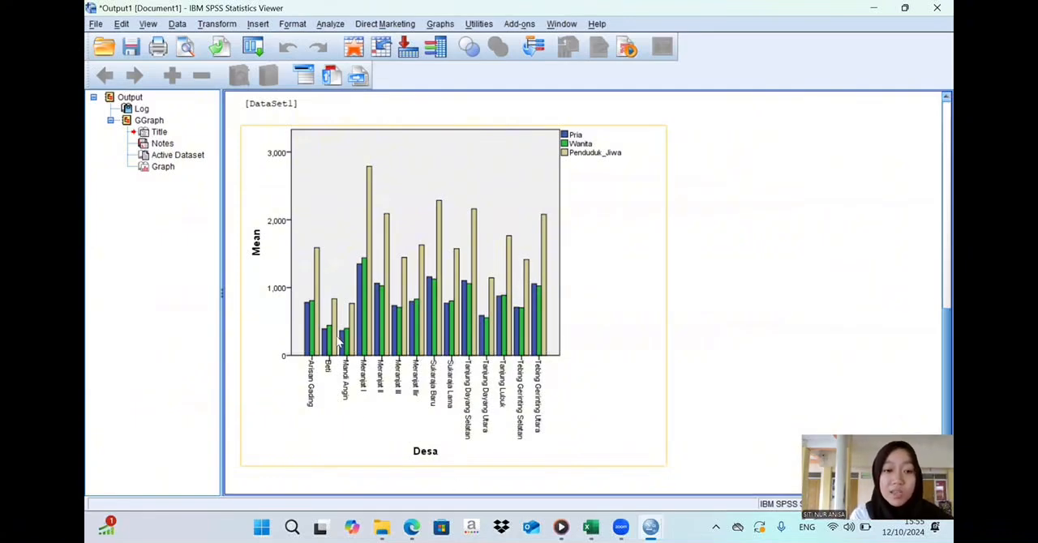
{"action": "left_click", "coordinate": [260, 247]}
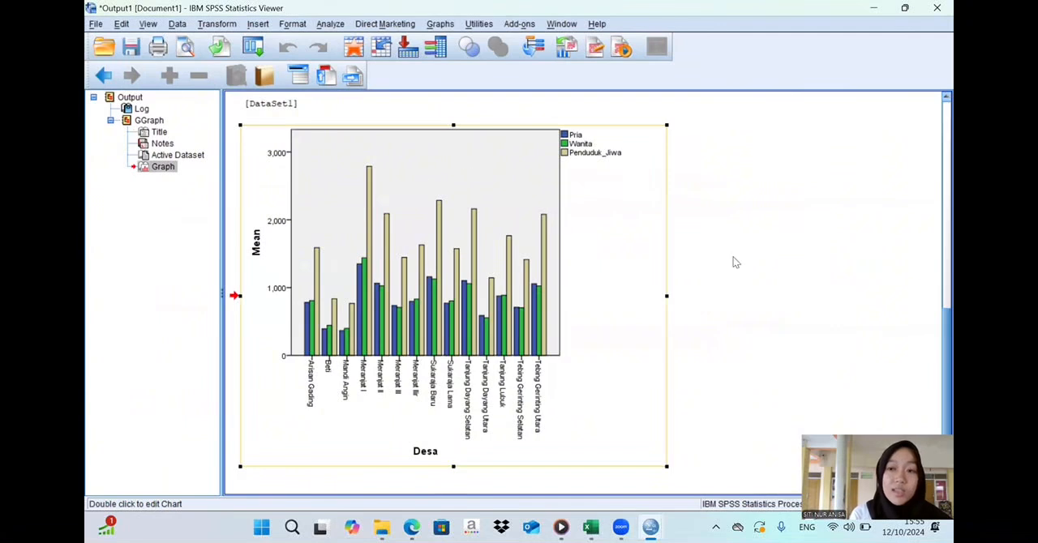
{"action": "left_click", "coordinate": [934, 323]}
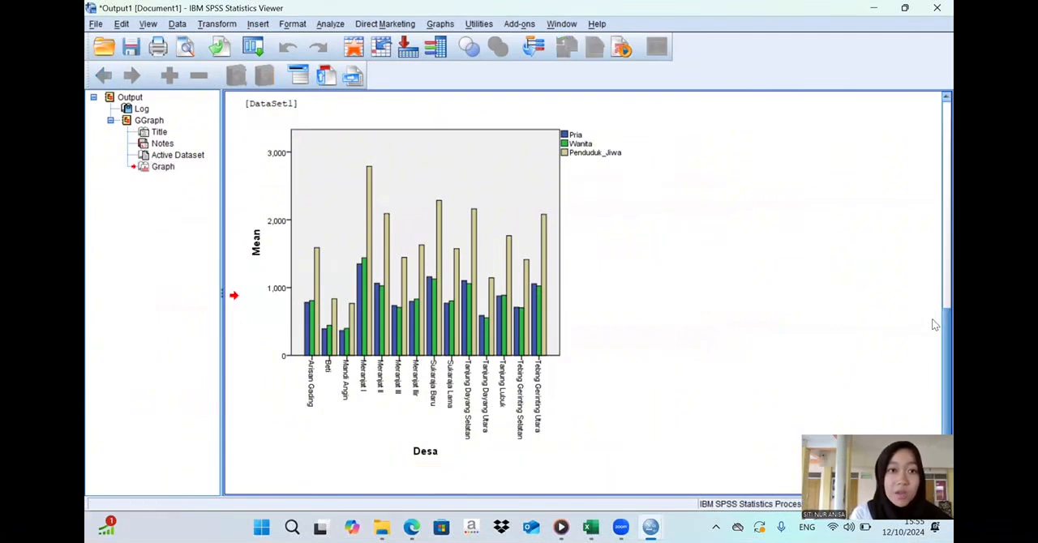
{"action": "scroll", "coordinate": [934, 320], "scroll_direction": "up", "scroll_amount": 3}
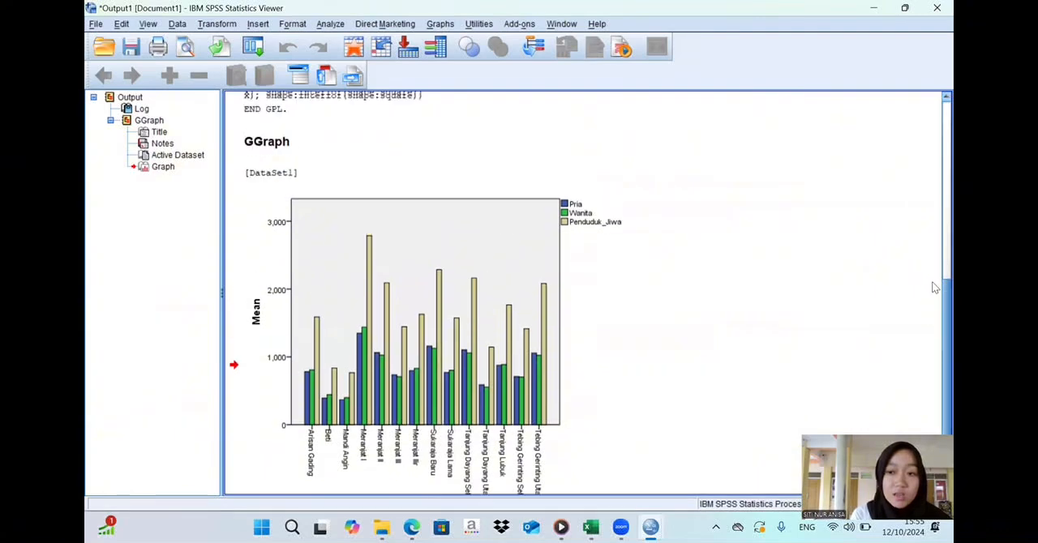
{"action": "scroll", "coordinate": [934, 262], "scroll_direction": "up", "scroll_amount": 5}
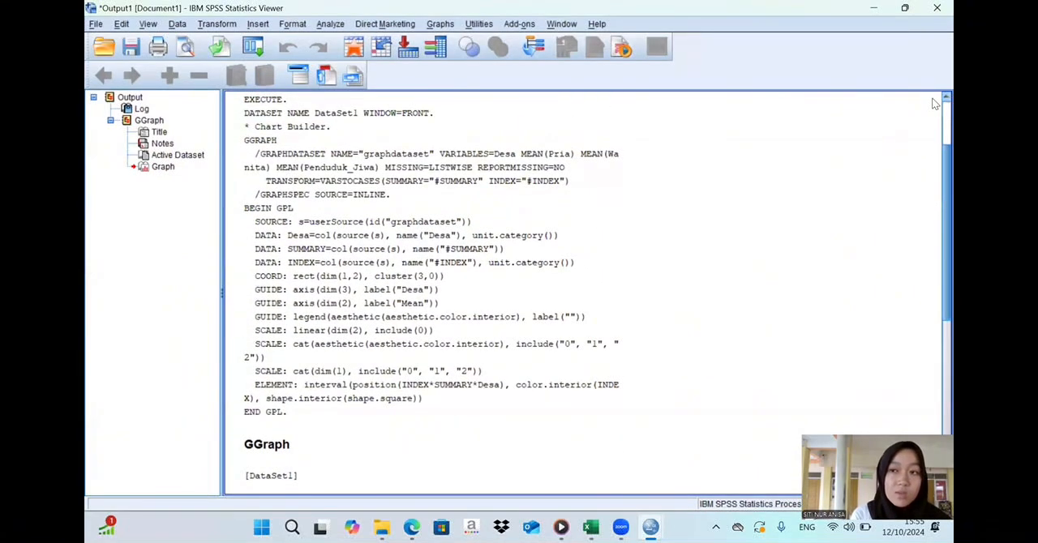
{"action": "scroll", "coordinate": [935, 106], "scroll_direction": "up", "scroll_amount": 2}
{"action": "left_click", "coordinate": [874, 8]}
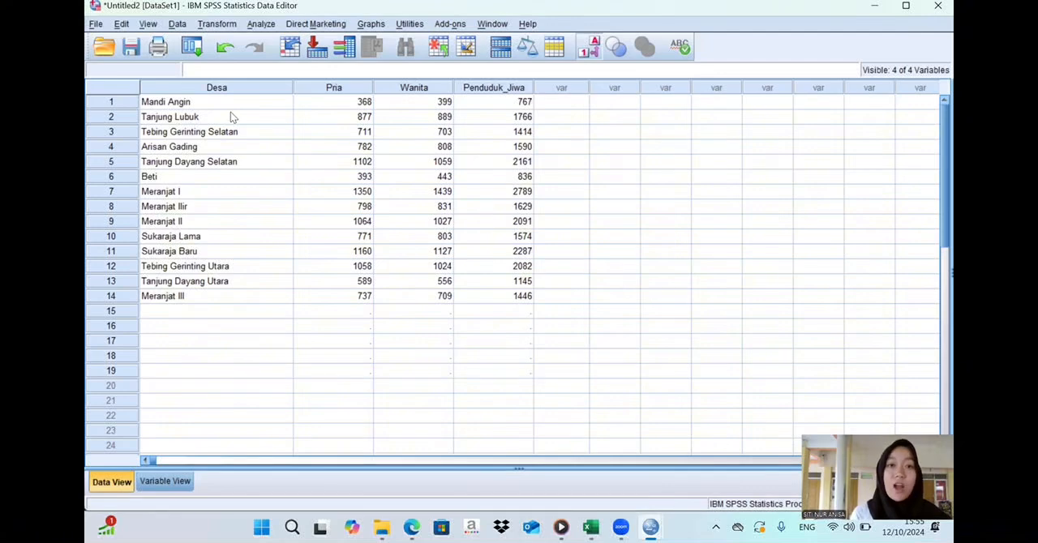
- Bring the output viewer back and review the clustered bar chart per Desa
{"action": "left_click", "coordinate": [371, 24]}
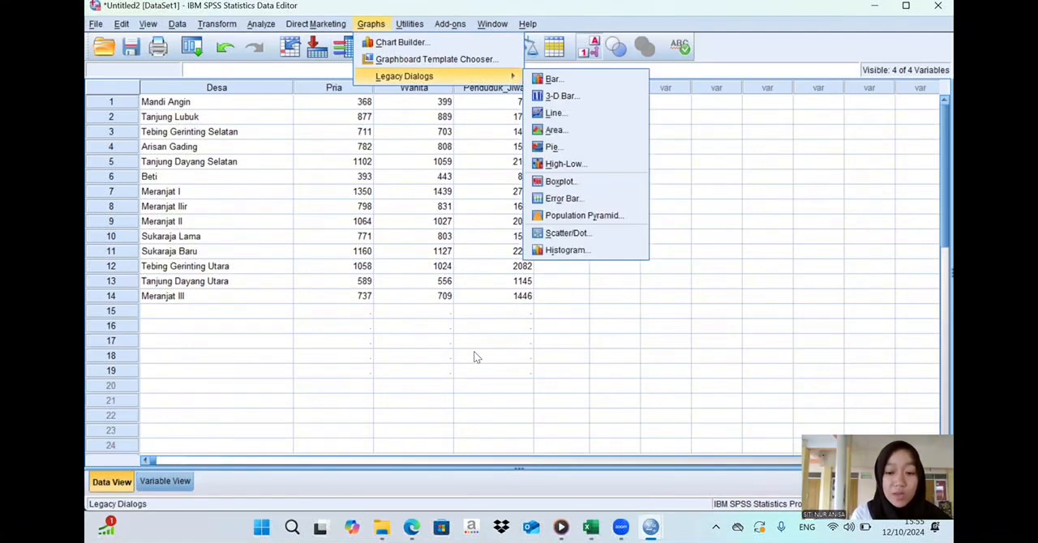
{"action": "mouse_move", "coordinate": [658, 528]}
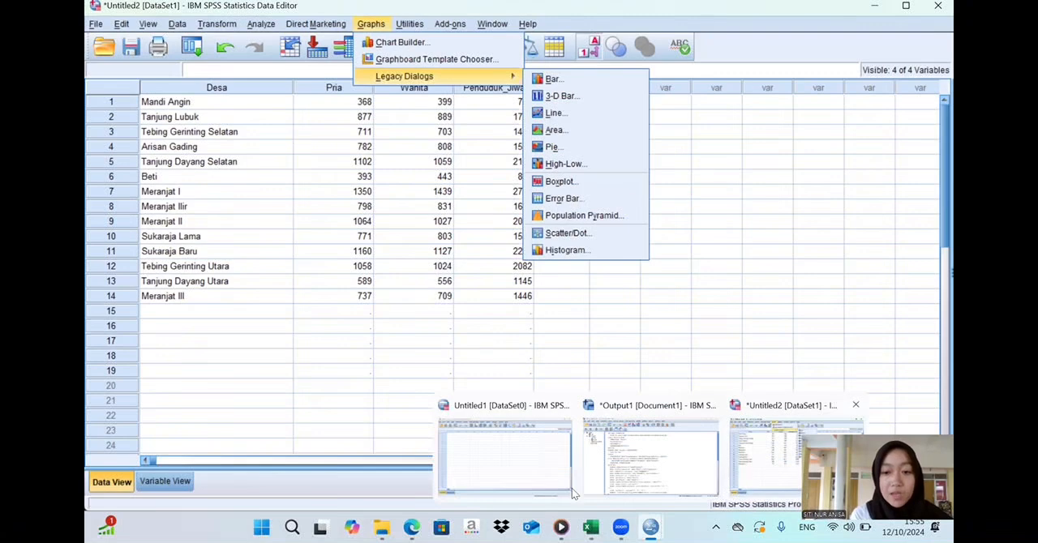
{"action": "left_click", "coordinate": [618, 467]}
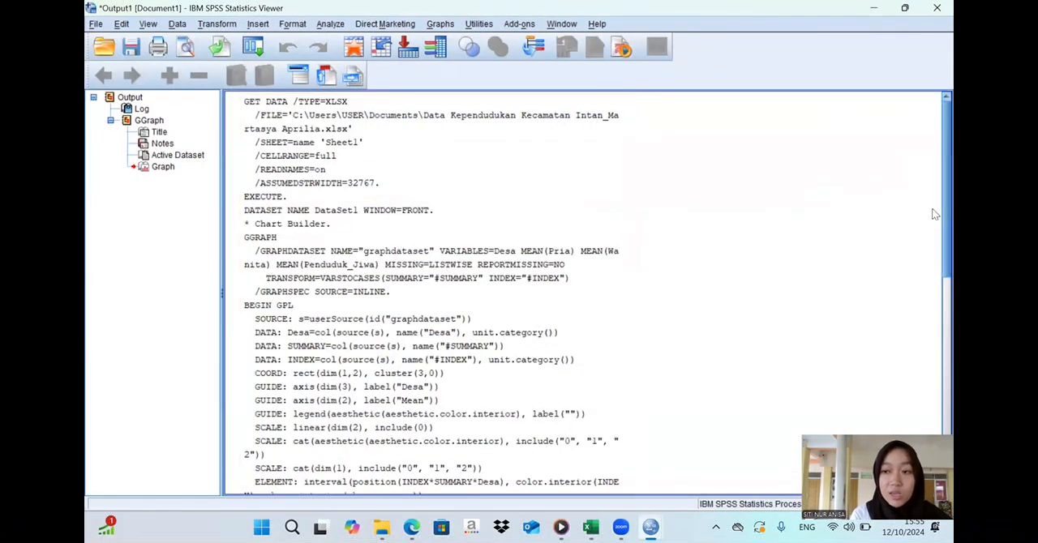
{"action": "left_click_drag", "start_coordinate": [933, 213], "coordinate": [933, 394]}
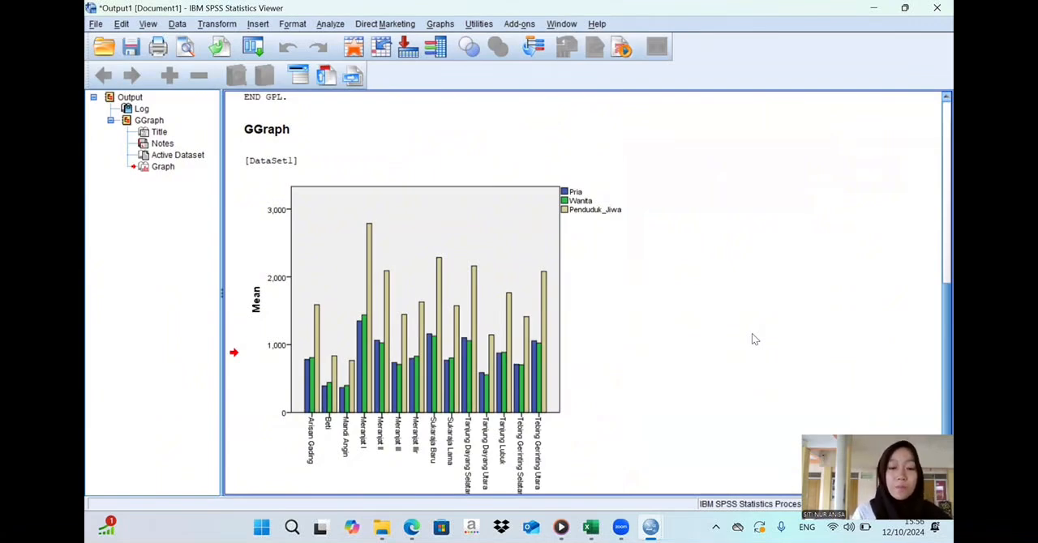
{"action": "mouse_move", "coordinate": [650, 527]}
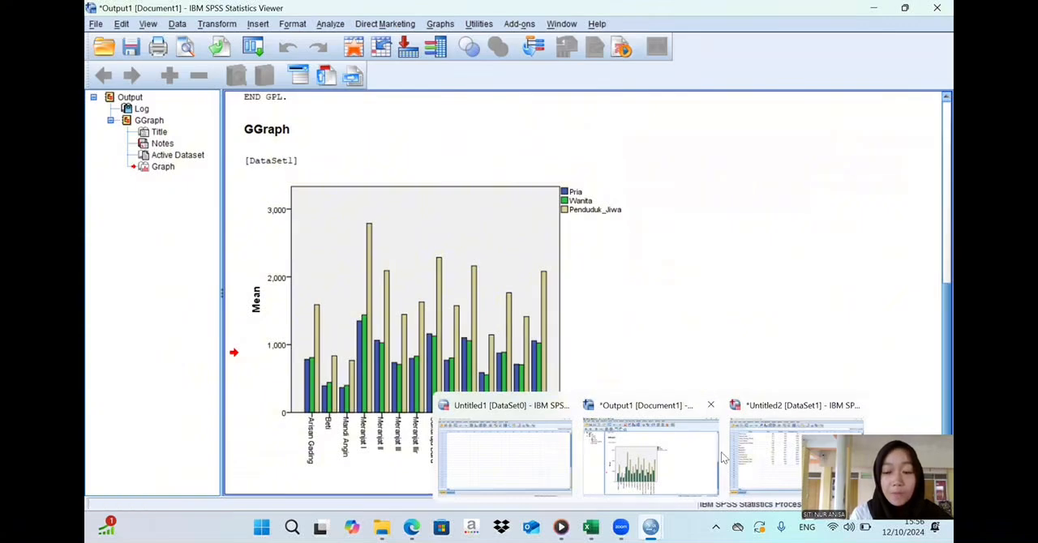
- Back in the data editor, bring up Open Data and enter the personalised file name ending in "LAMSOL NO 2 BAB VI"
{"action": "left_click", "coordinate": [784, 469]}
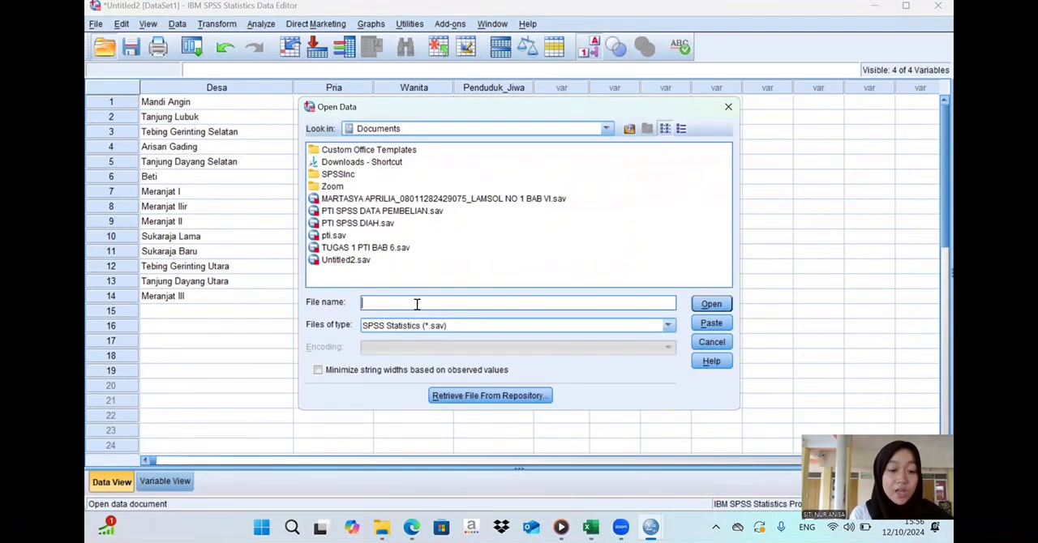
{"action": "type", "text": "MARTASYA"}
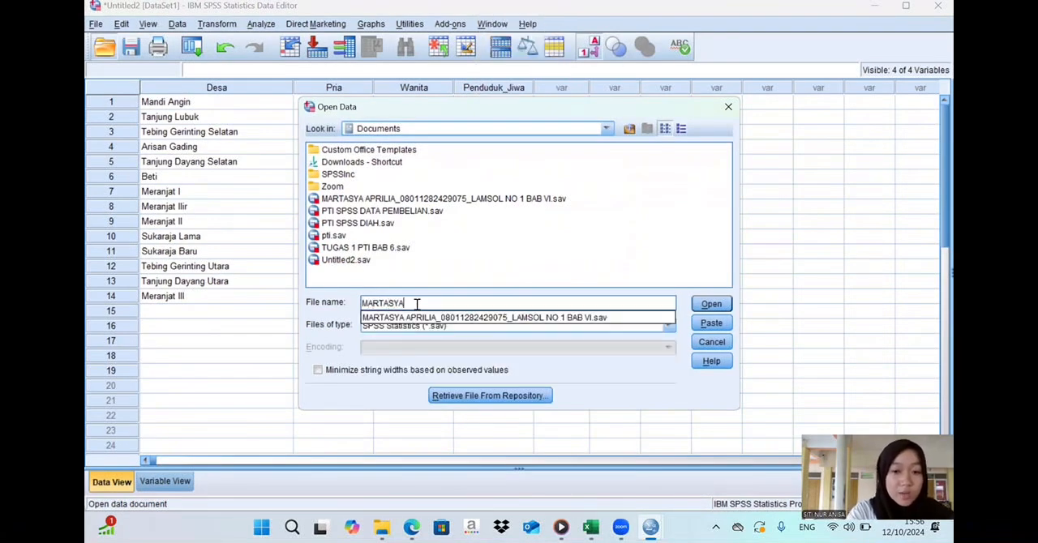
{"action": "left_click", "coordinate": [444, 318]}
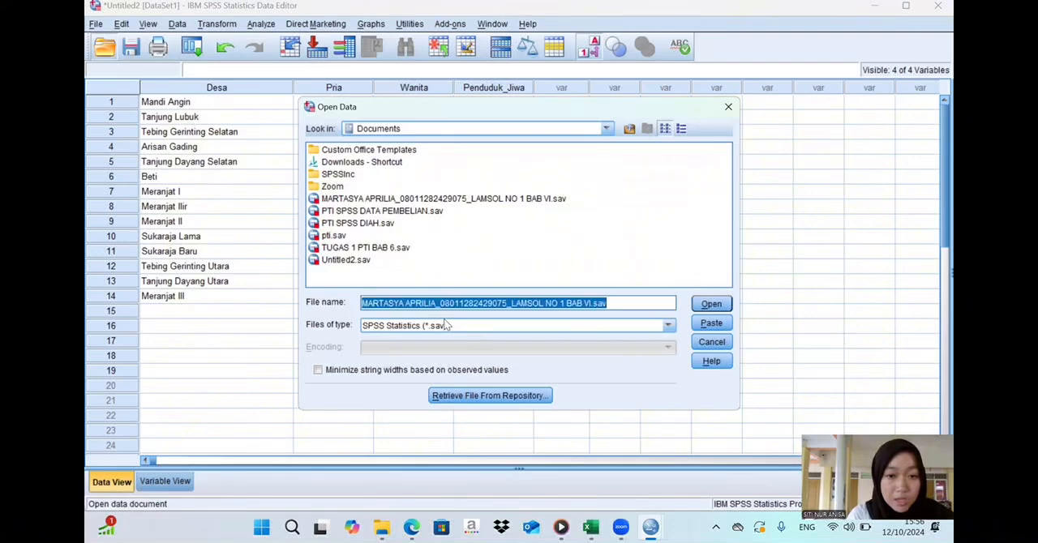
{"action": "left_click", "coordinate": [565, 303]}
{"action": "key", "text": "BackSpace"}
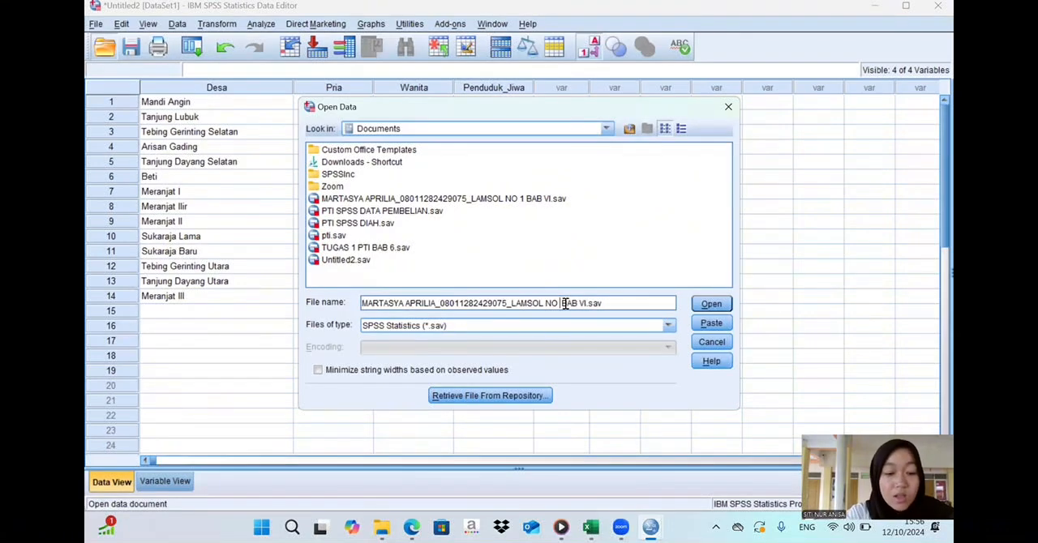
{"action": "type", "text": "2"}
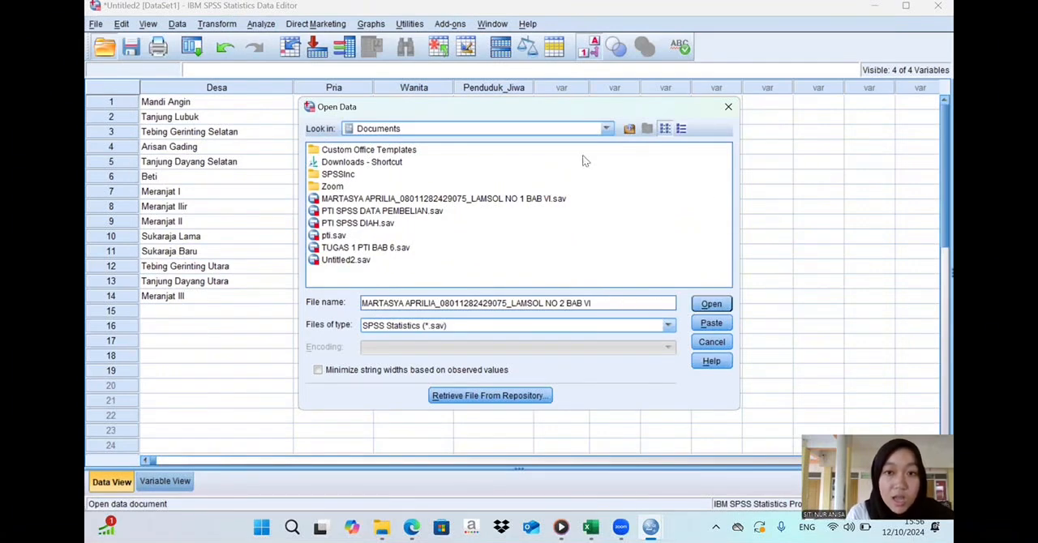
- Try to open the named "LAMSOL NO 2 BAB VI" file from the Downloads folder and dismiss the alert
{"action": "left_click", "coordinate": [606, 129]}
{"action": "scroll", "coordinate": [612, 178], "scroll_direction": "down", "scroll_amount": 1}
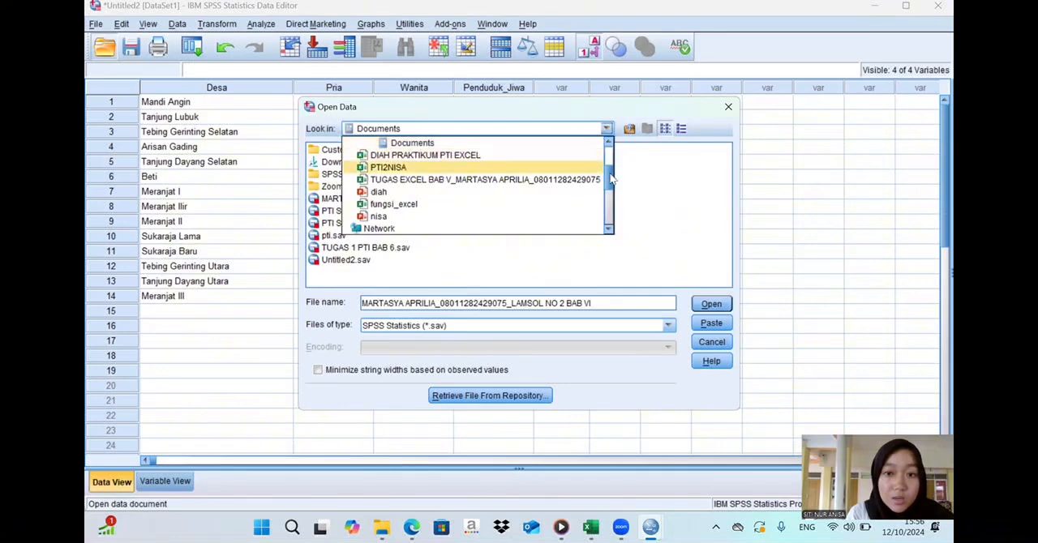
{"action": "left_click_drag", "start_coordinate": [612, 179], "coordinate": [610, 212]}
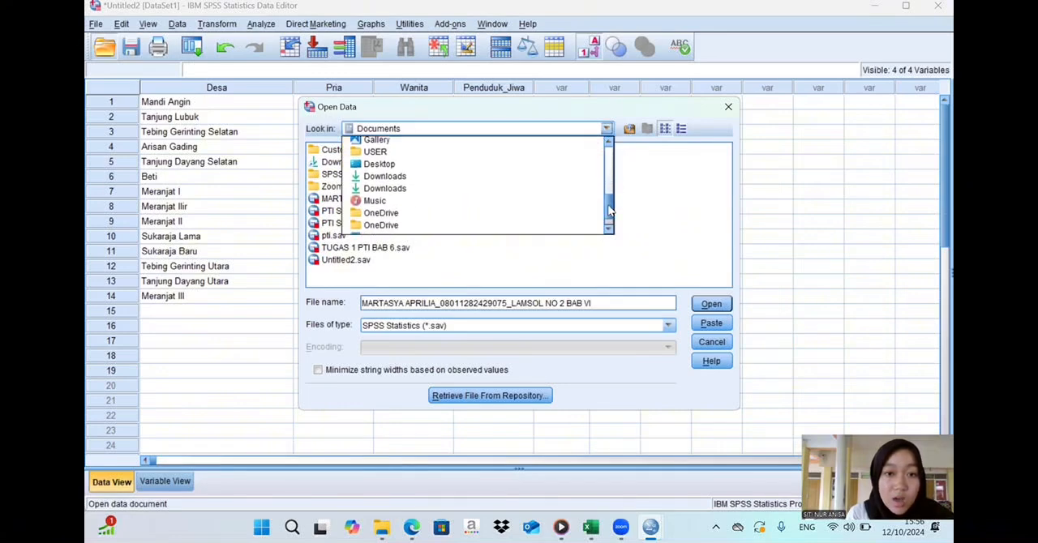
{"action": "left_click", "coordinate": [456, 177]}
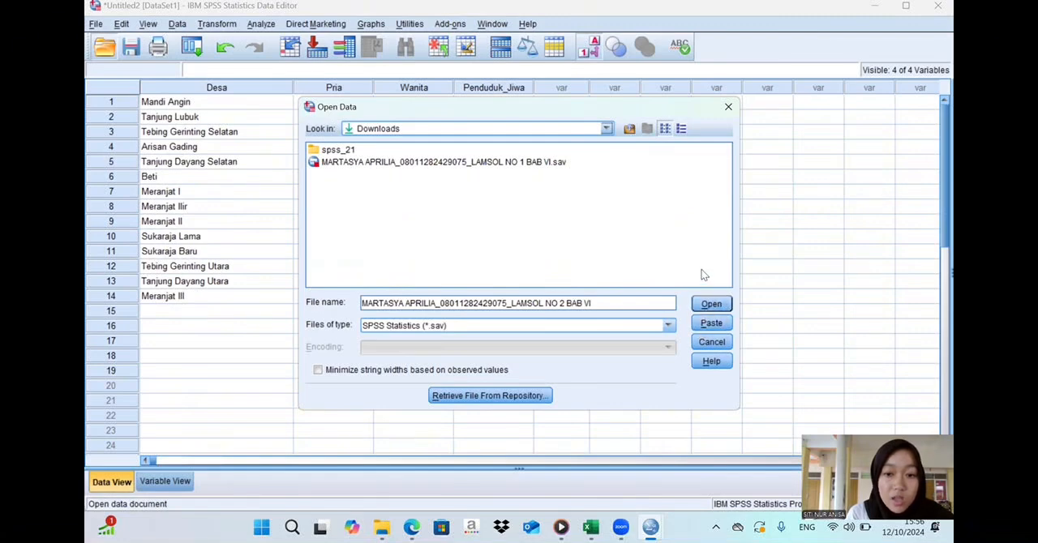
{"action": "left_click", "coordinate": [702, 303]}
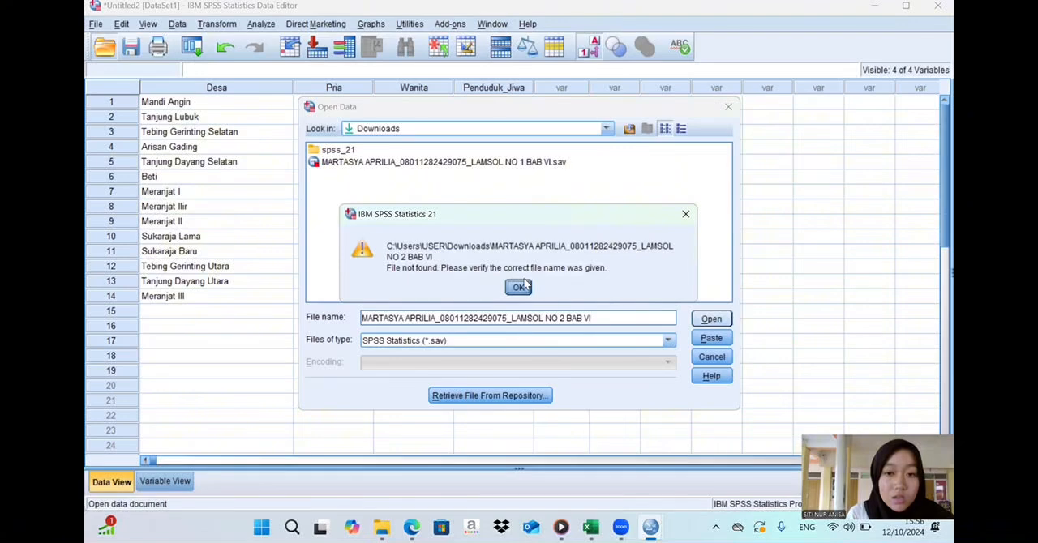
{"action": "left_click", "coordinate": [519, 287]}
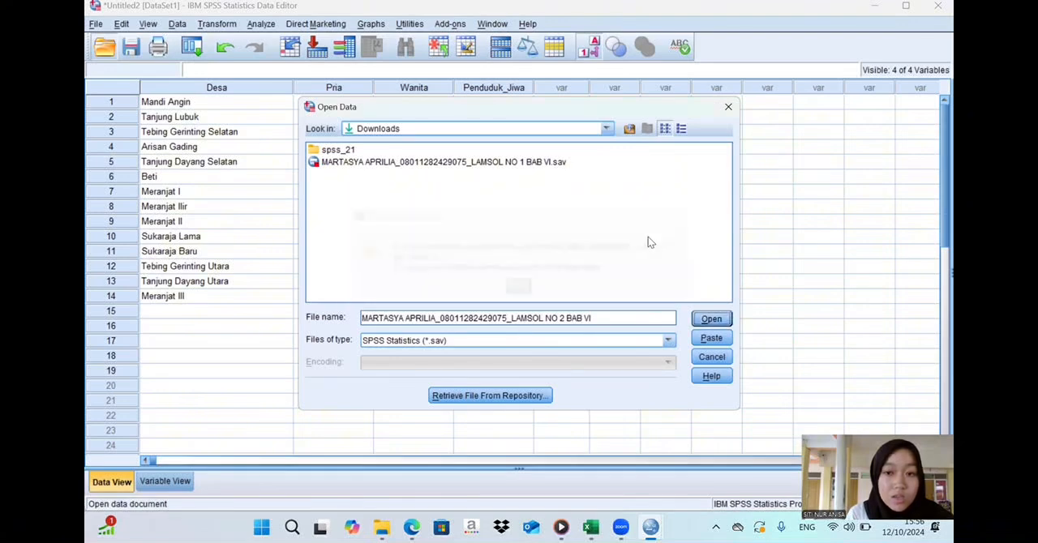
- Try to open the named "LAMSOL NO 2 BAB VI" file from the Documents folder, and close Open Data
{"action": "left_click", "coordinate": [606, 128]}
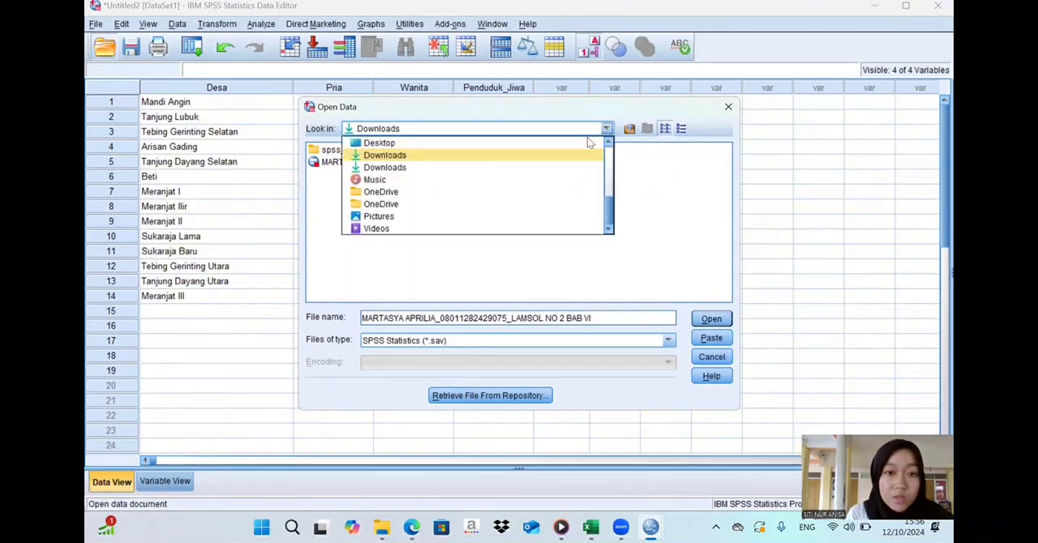
{"action": "left_click_drag", "start_coordinate": [608, 202], "coordinate": [612, 156]}
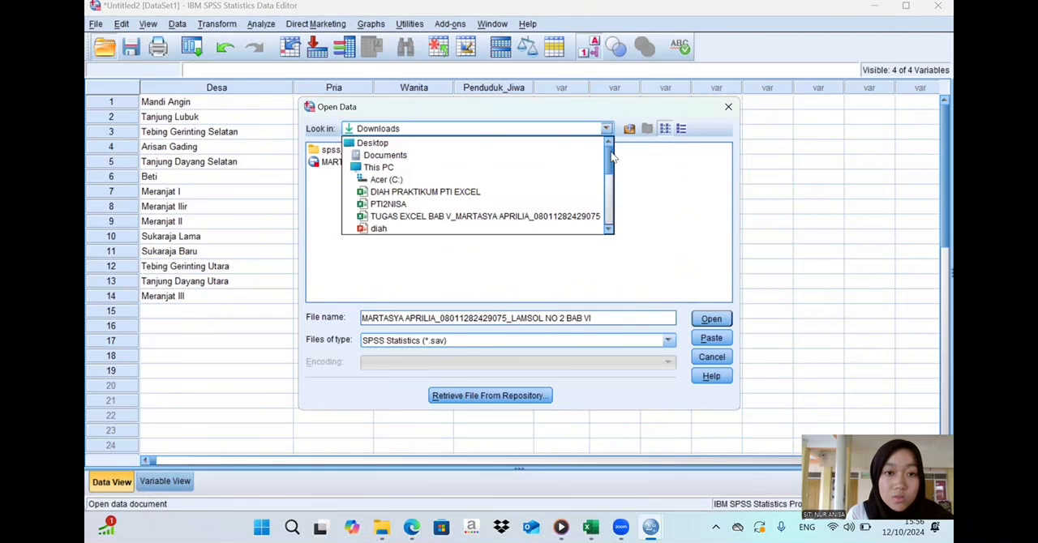
{"action": "left_click", "coordinate": [515, 156]}
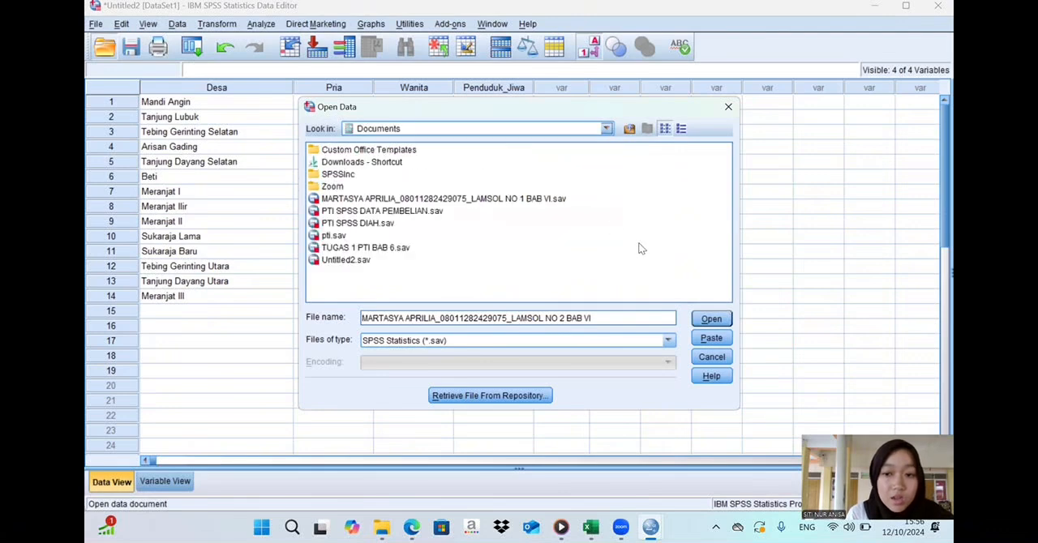
{"action": "left_click", "coordinate": [703, 320]}
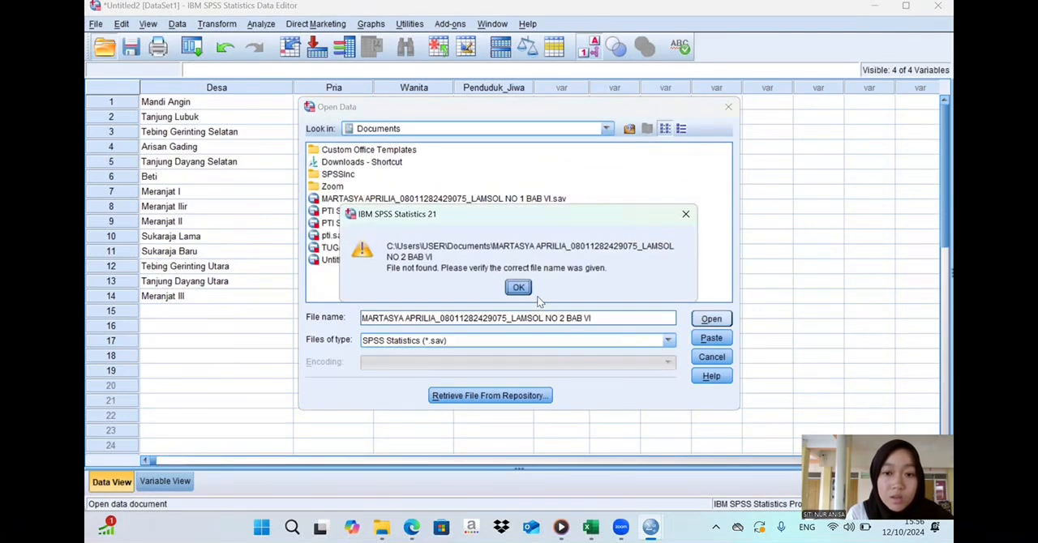
{"action": "left_click", "coordinate": [519, 288]}
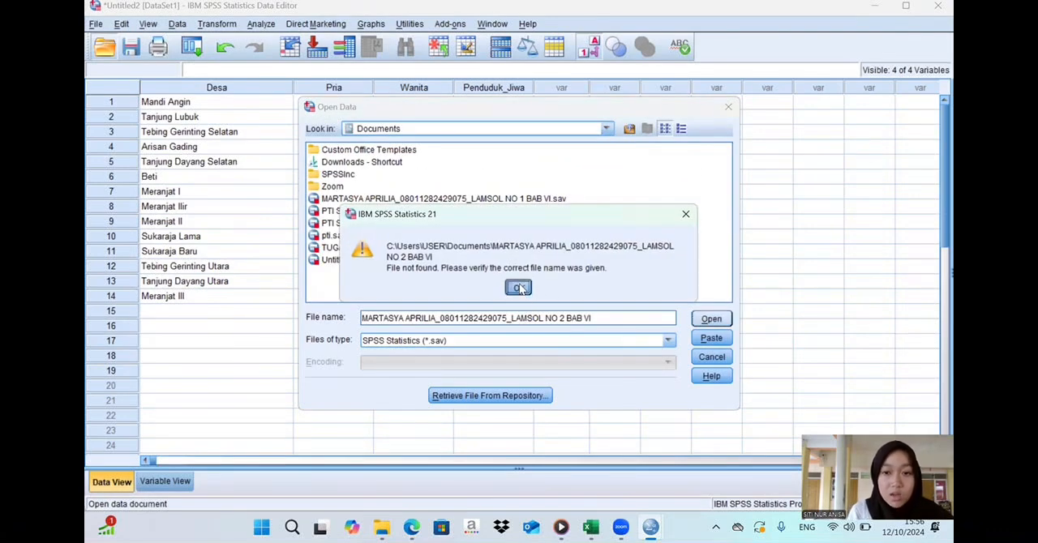
{"action": "left_click", "coordinate": [727, 107]}
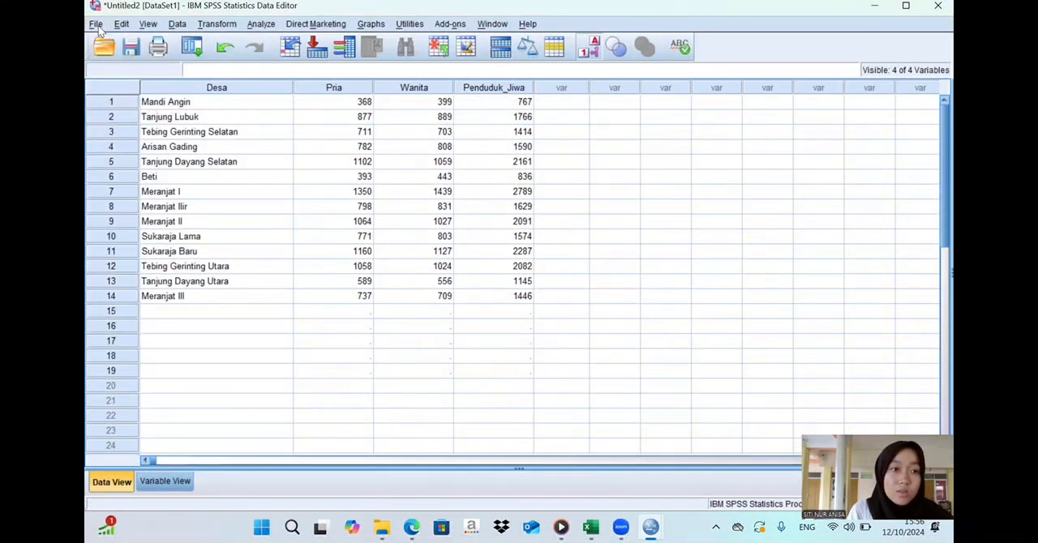
- Start saving the dataset under a new name, reusing the personalised "LAMSOL NO 1 BAB VI" file name without its extension
{"action": "left_click", "coordinate": [96, 24]}
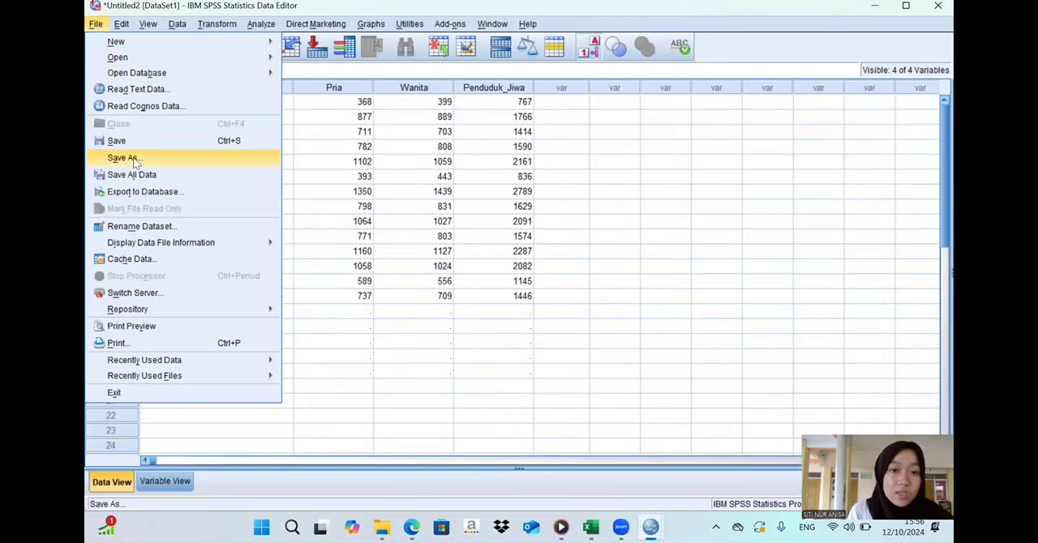
{"action": "left_click", "coordinate": [133, 159]}
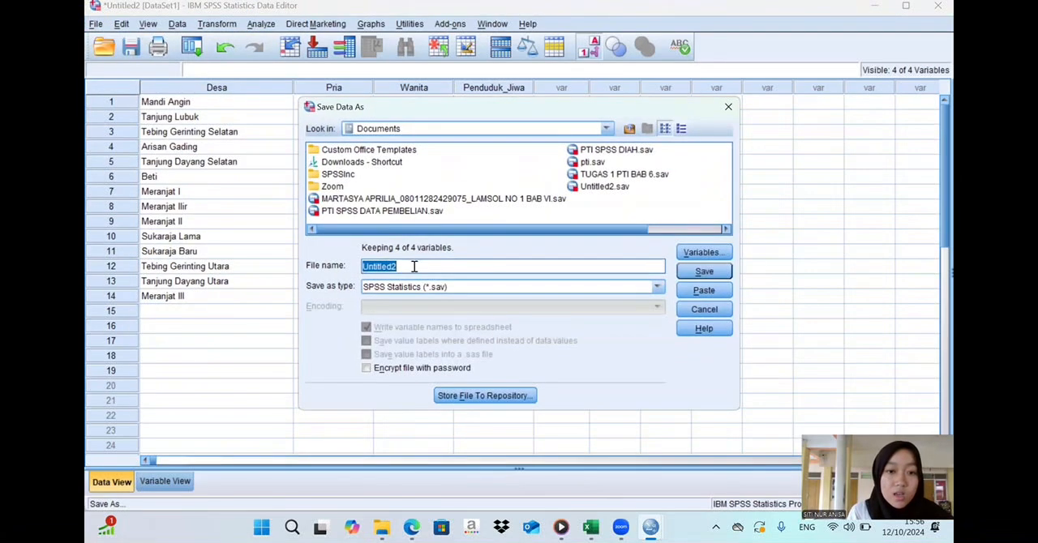
{"action": "type", "text": "M"}
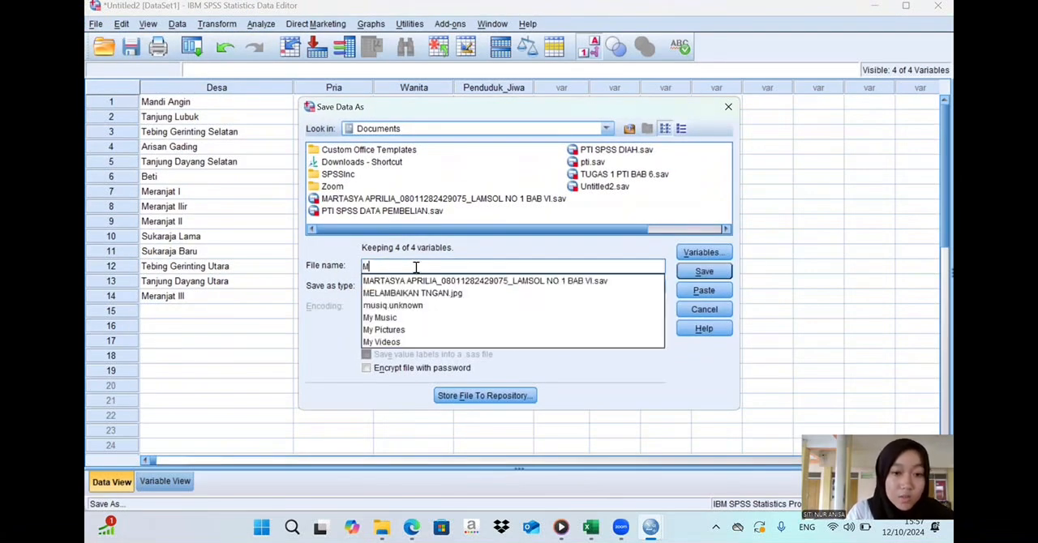
{"action": "left_click", "coordinate": [432, 282]}
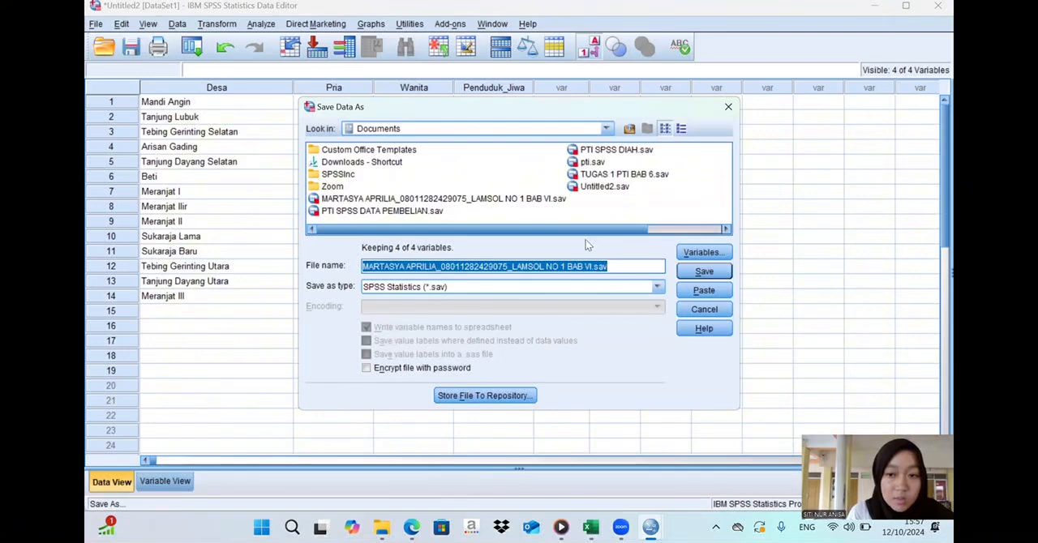
{"action": "left_click", "coordinate": [619, 261]}
{"action": "key", "text": "BackSpace"}
{"action": "key", "text": "BackSpace"}
{"action": "key", "text": "BackSpace"}
{"action": "key", "text": "BackSpace"}
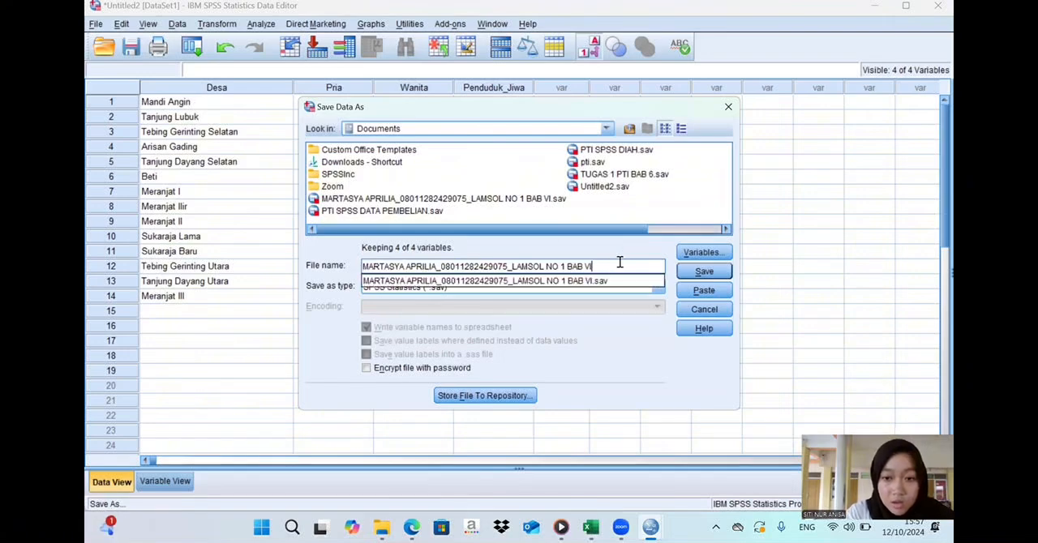
- Change the number after "LAMSOL NO" in the file name to 2 and save the data file in Documents
{"action": "left_click", "coordinate": [566, 266]}
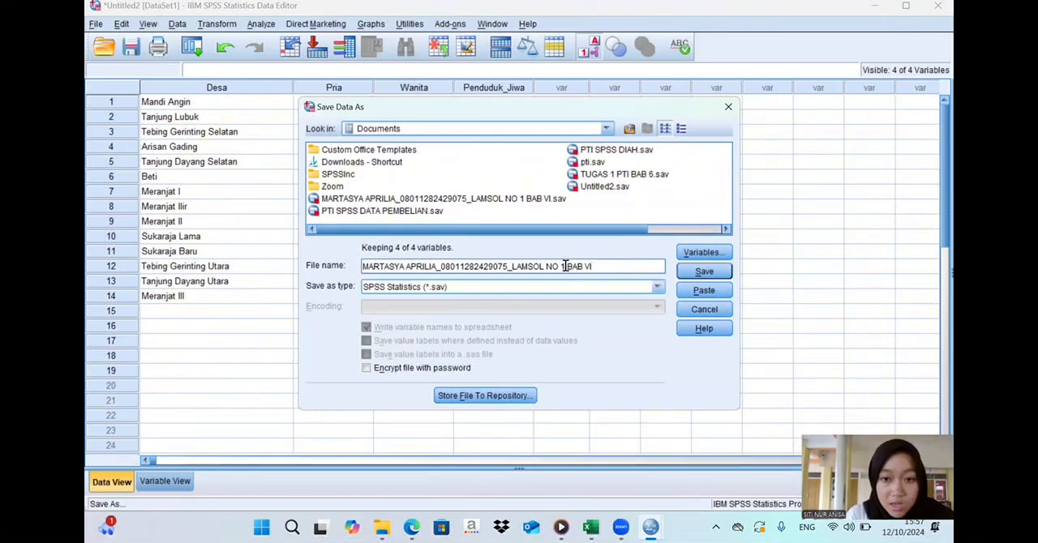
{"action": "key", "text": "BackSpace"}
{"action": "type", "text": "2"}
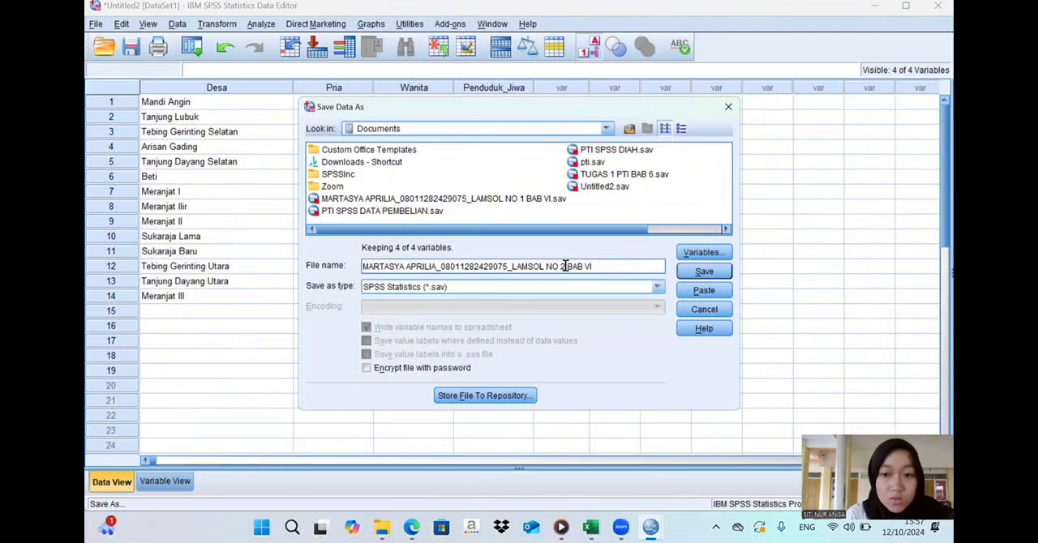
{"action": "left_click", "coordinate": [691, 272]}
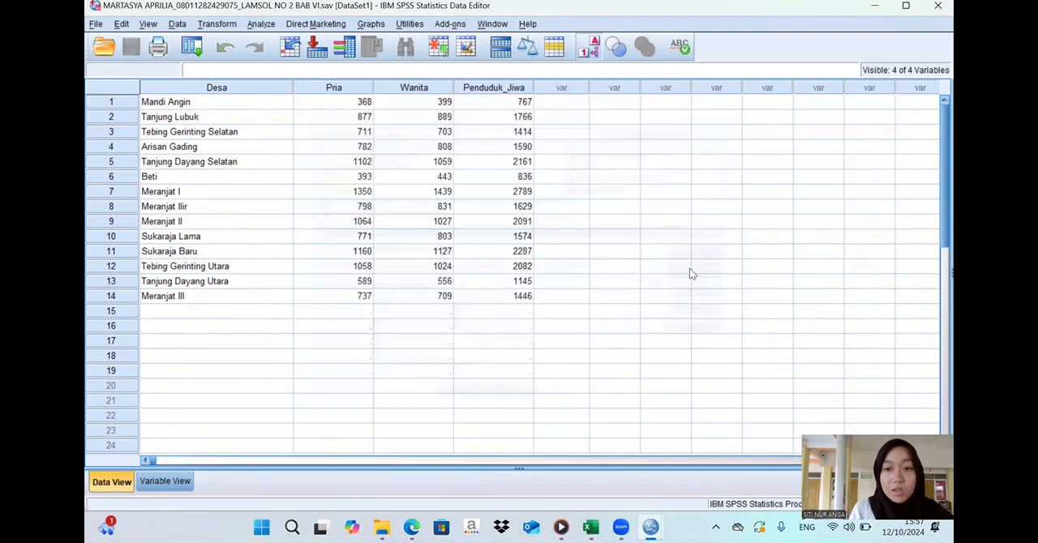
- Save a copy of the data file in the Downloads folder under the same "LAMSOL NO 2 BAB VI" name
{"action": "left_click", "coordinate": [95, 25]}
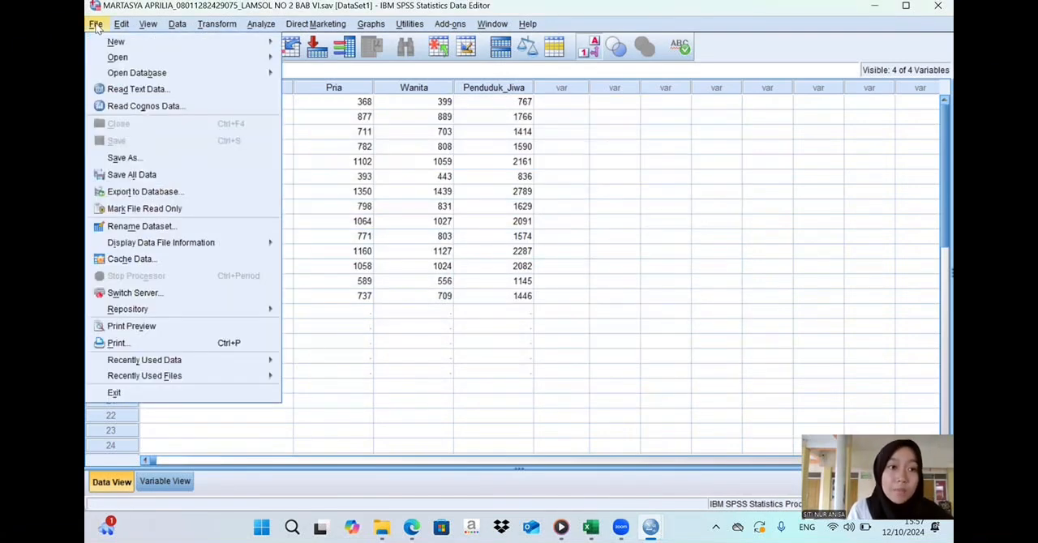
{"action": "left_click", "coordinate": [118, 158]}
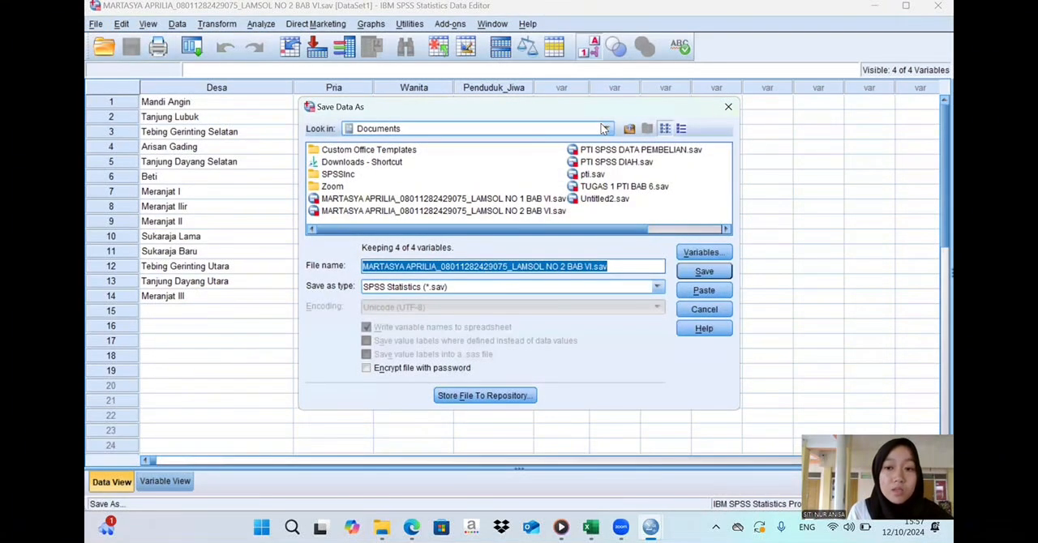
{"action": "left_click", "coordinate": [605, 129]}
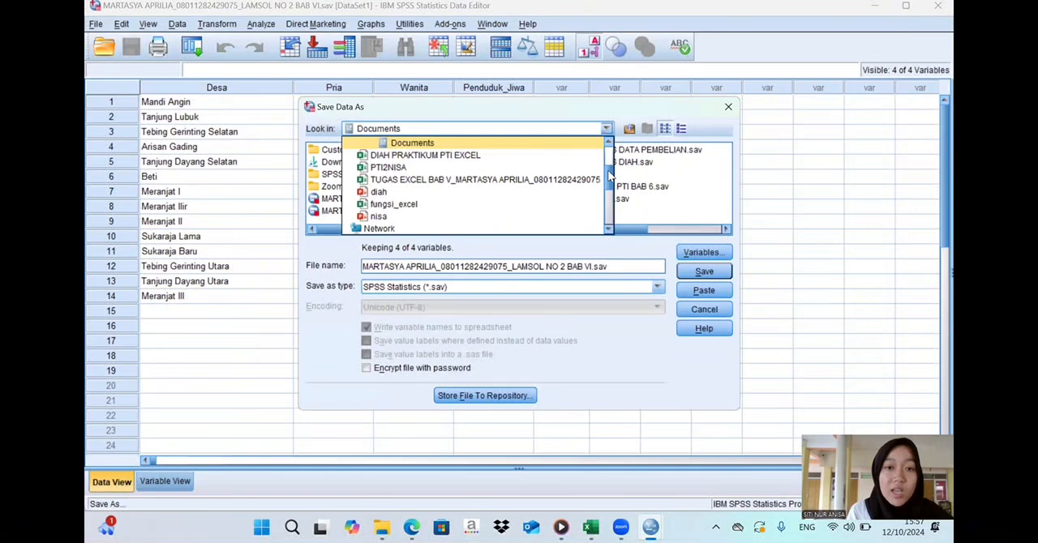
{"action": "scroll", "coordinate": [610, 174], "scroll_direction": "down", "scroll_amount": 3}
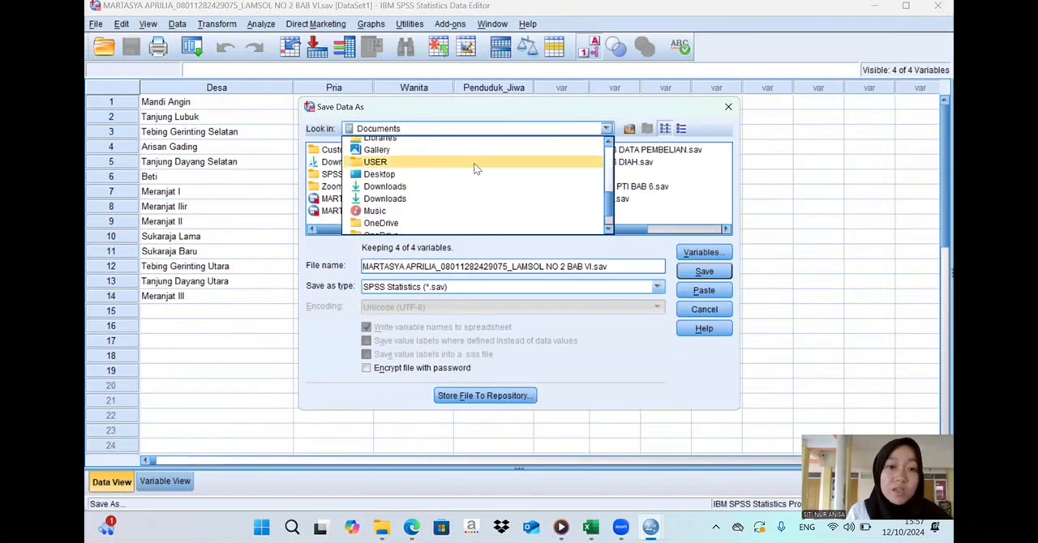
{"action": "left_click", "coordinate": [430, 188]}
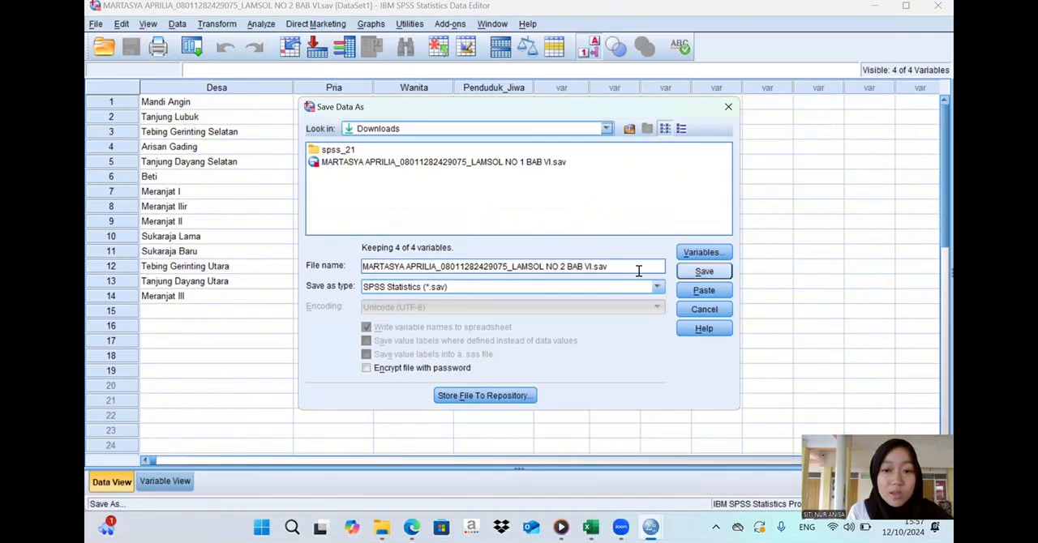
{"action": "left_click", "coordinate": [610, 267]}
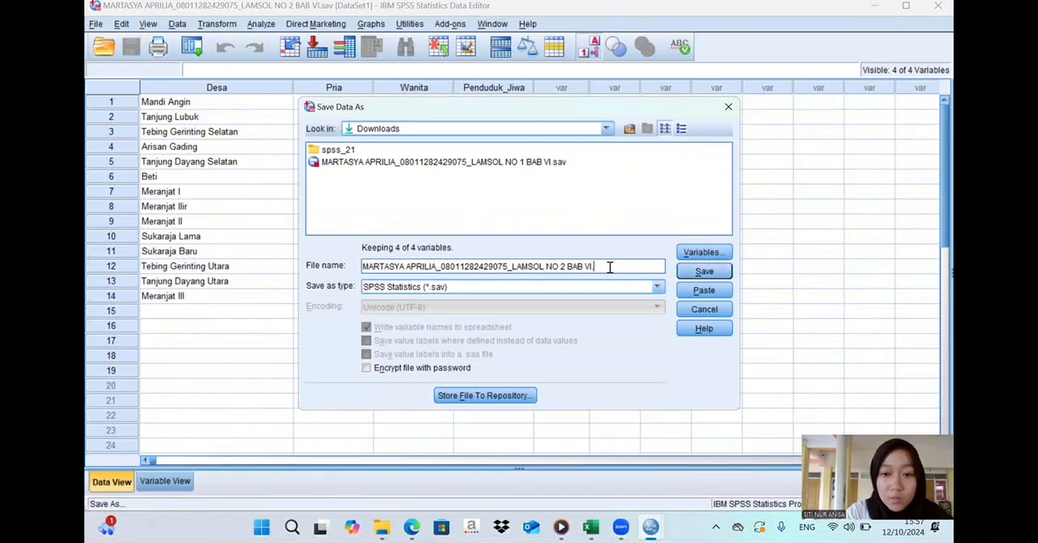
{"action": "left_click", "coordinate": [703, 272]}
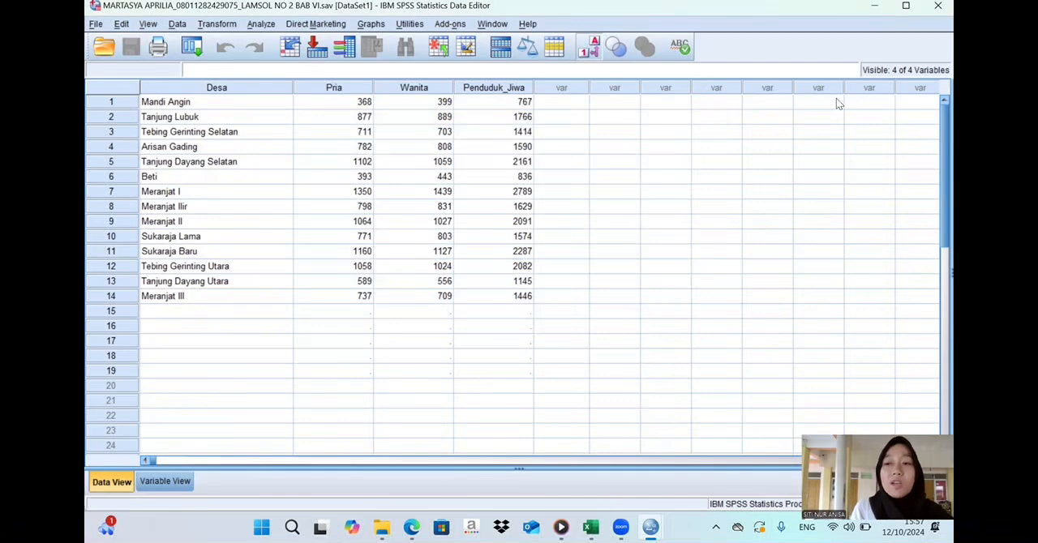
- Close the dataset and output viewer windows, choosing to save the output under the personalised name ending in "LAMSOL NO 2 BAB VI" without an extension
{"action": "left_click", "coordinate": [936, 7]}
{"action": "left_click", "coordinate": [937, 8]}
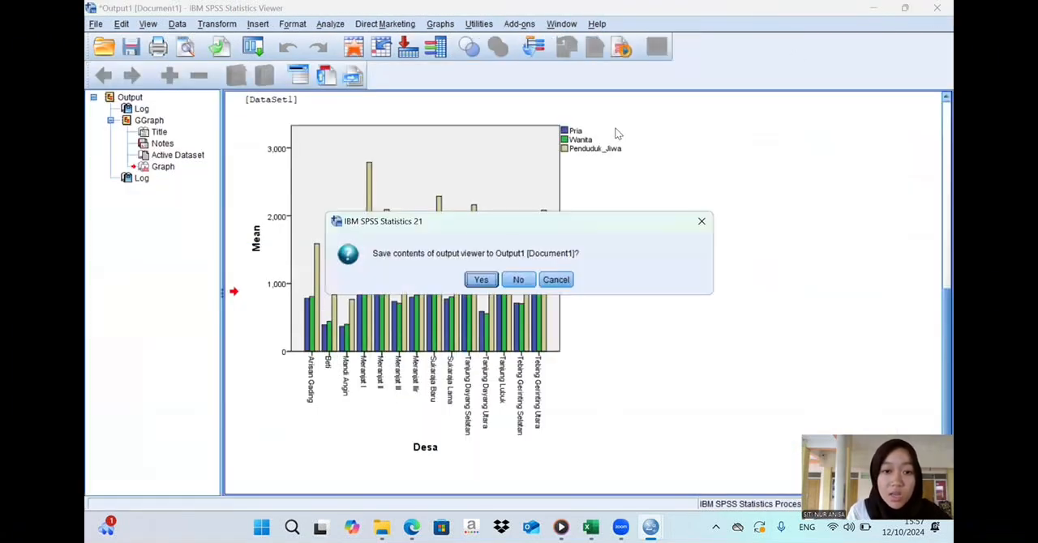
{"action": "left_click", "coordinate": [480, 279]}
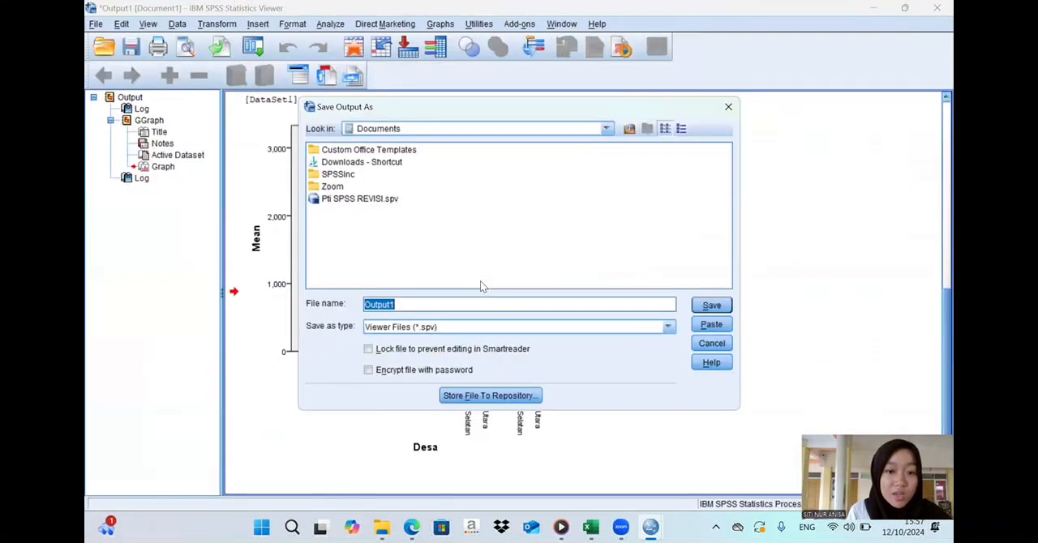
{"action": "type", "text": "M"}
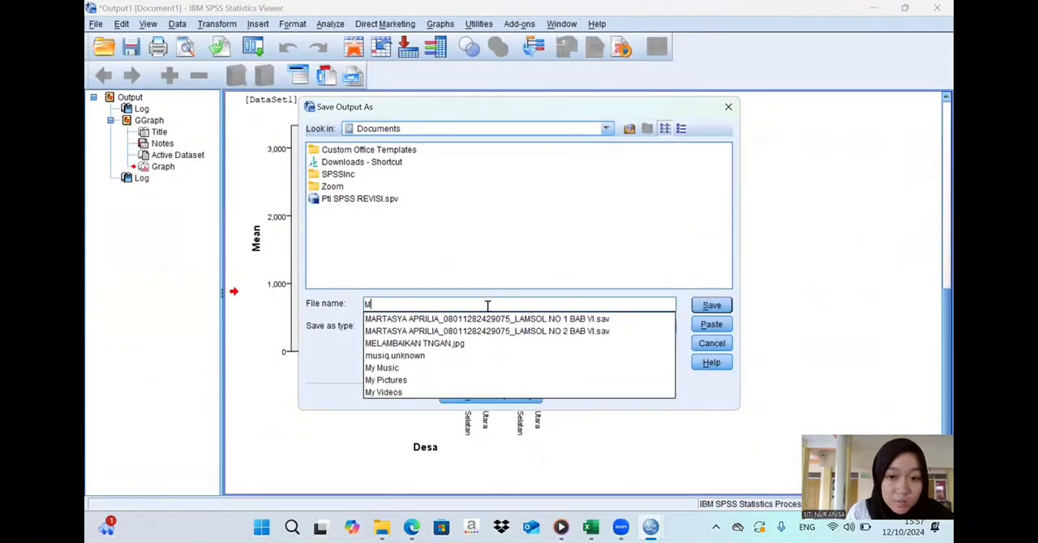
{"action": "left_click", "coordinate": [483, 331]}
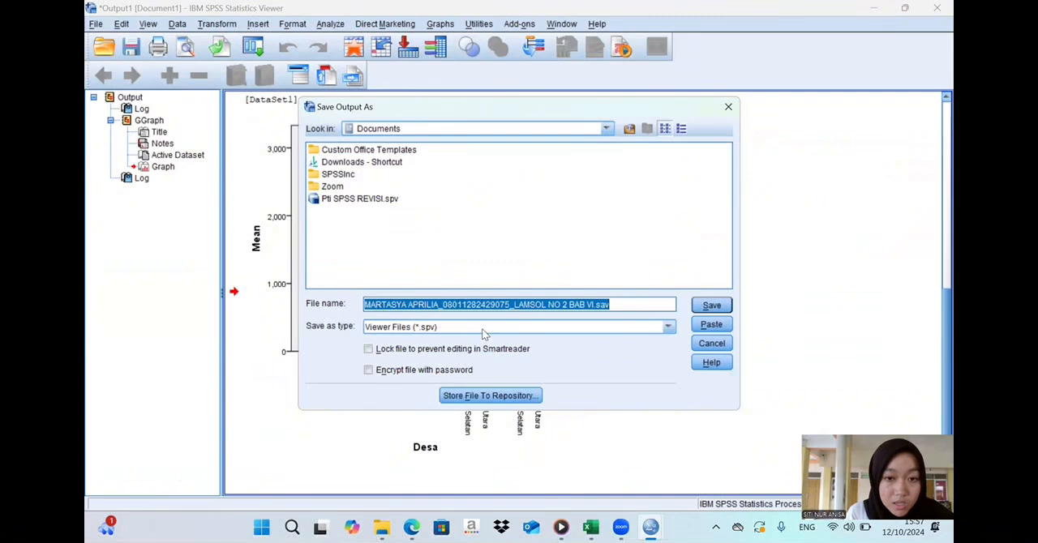
{"action": "left_click", "coordinate": [612, 305]}
{"action": "key", "text": "BackSpace"}
{"action": "key", "text": "BackSpace"}
{"action": "key", "text": "BackSpace"}
{"action": "key", "text": "BackSpace"}
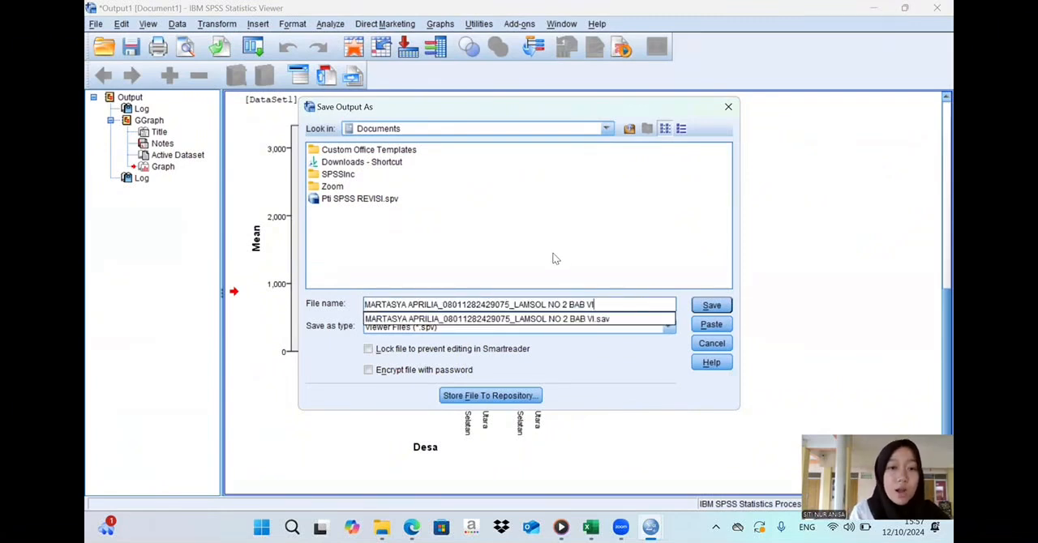
- Set the output's save location to Downloads and save it as a Viewer file (*.spv)
{"action": "left_click", "coordinate": [606, 128]}
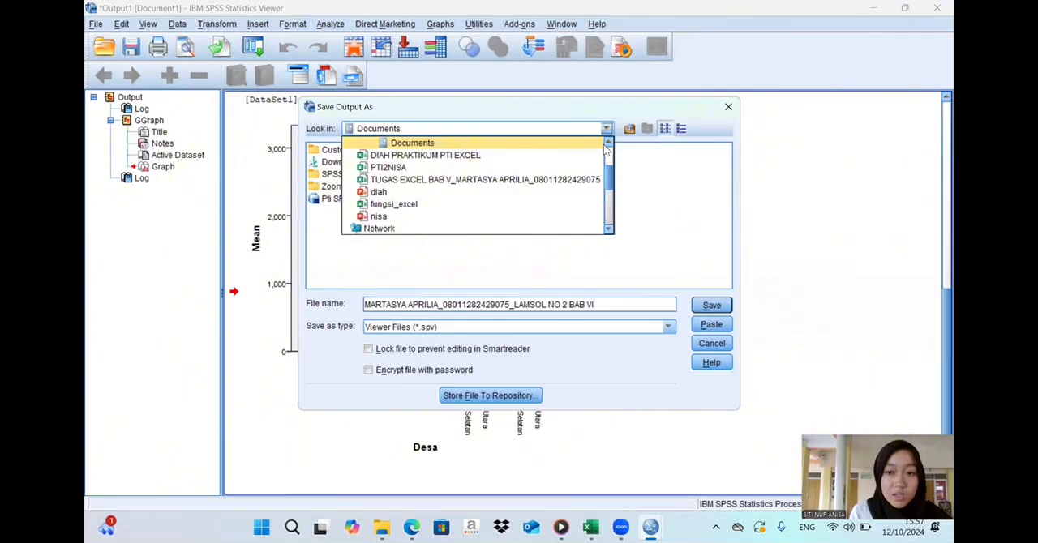
{"action": "left_click_drag", "start_coordinate": [607, 176], "coordinate": [609, 212]}
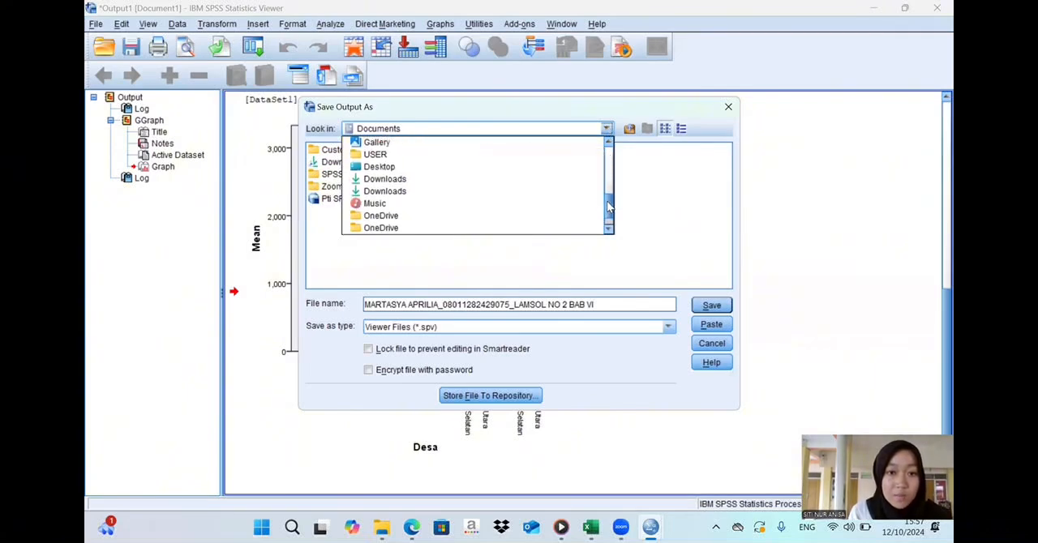
{"action": "left_click", "coordinate": [573, 185]}
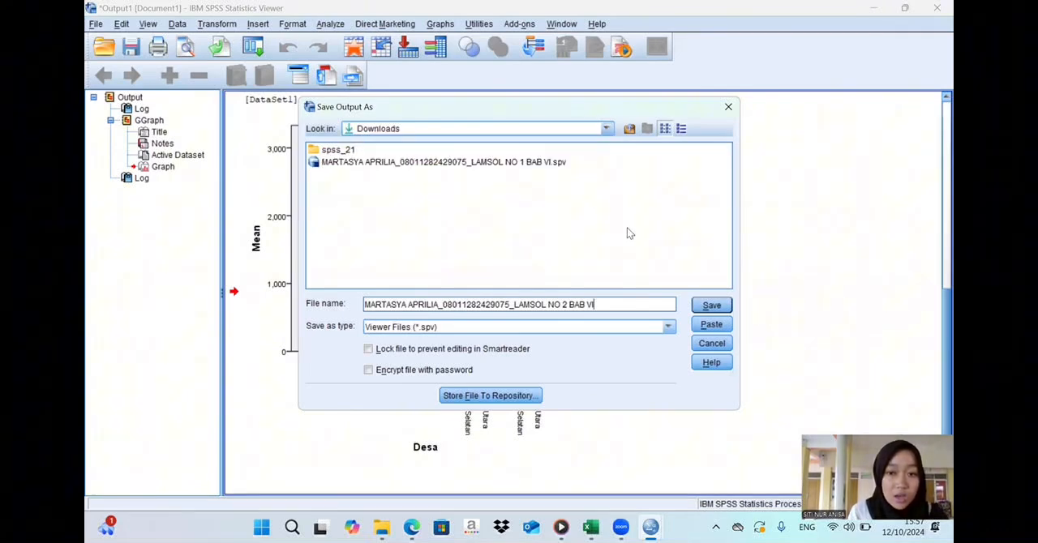
{"action": "left_click", "coordinate": [709, 306]}
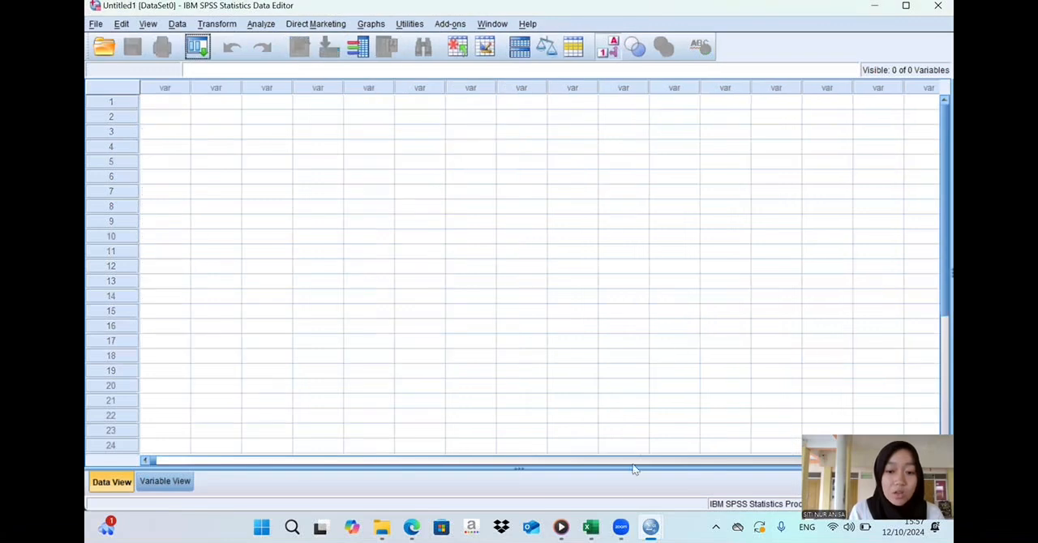
- Switch to File Explorer, check the Downloads folder for the saved data and output files, and minimize the window
{"action": "mouse_move", "coordinate": [381, 528]}
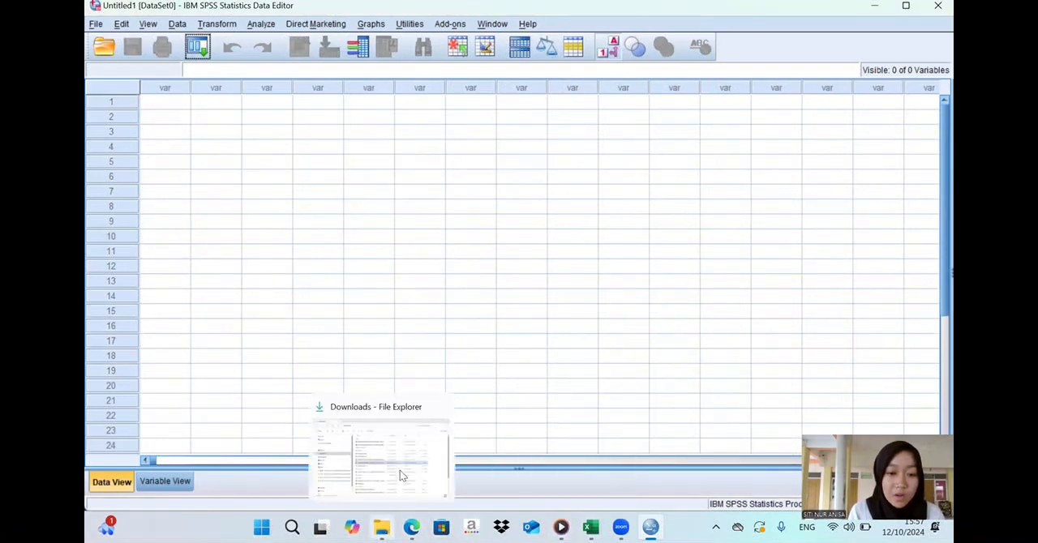
{"action": "left_click", "coordinate": [401, 472]}
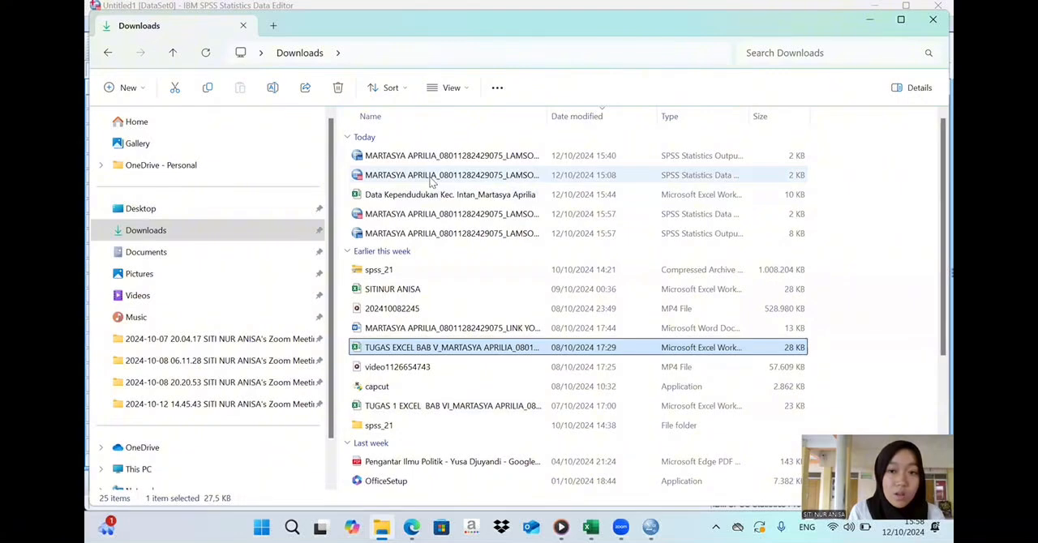
{"action": "left_click", "coordinate": [277, 232]}
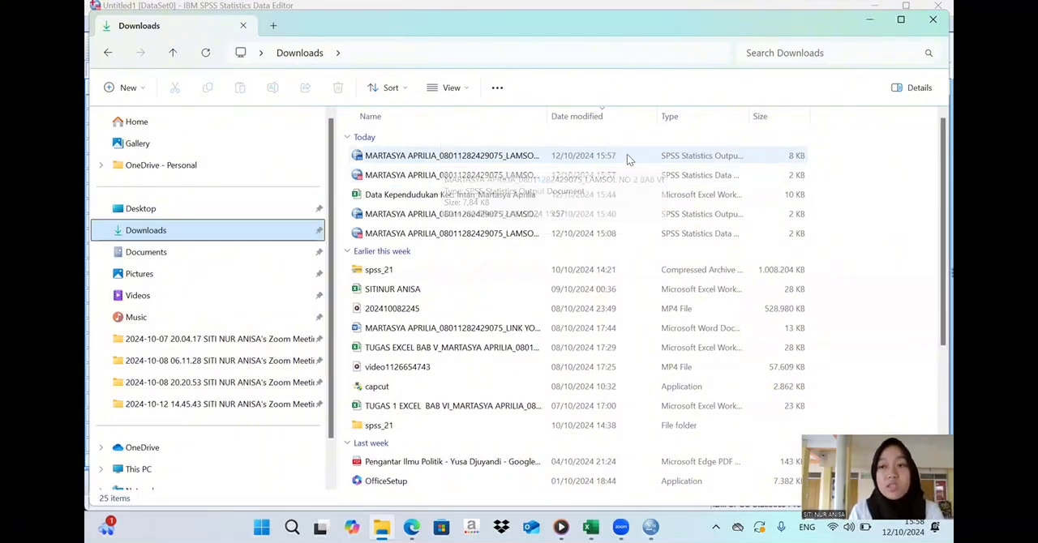
{"action": "double_click", "coordinate": [861, 28]}
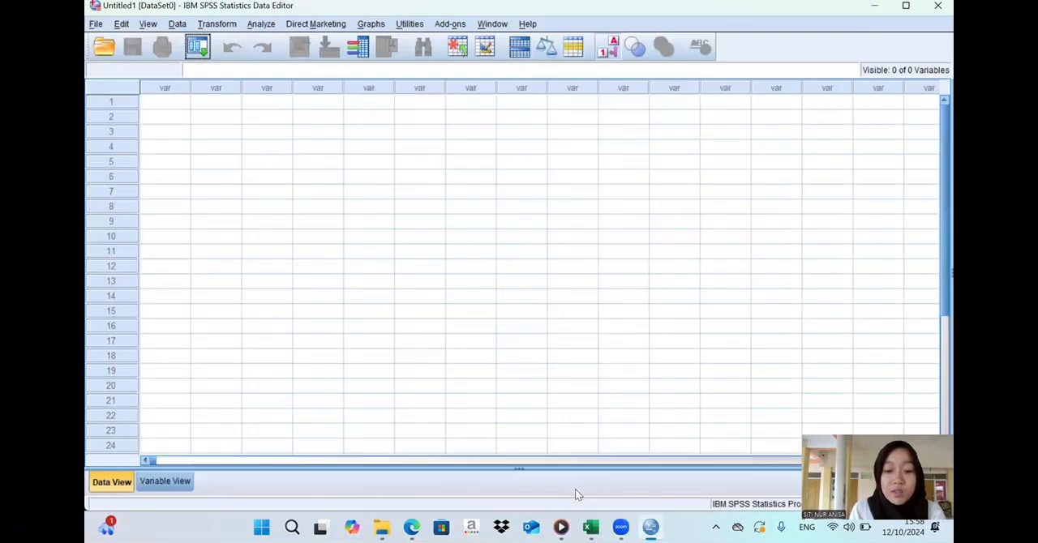
- Switch to the Excel workbook of Indonesian work accident cases and examine its province rows
{"action": "mouse_move", "coordinate": [591, 528]}
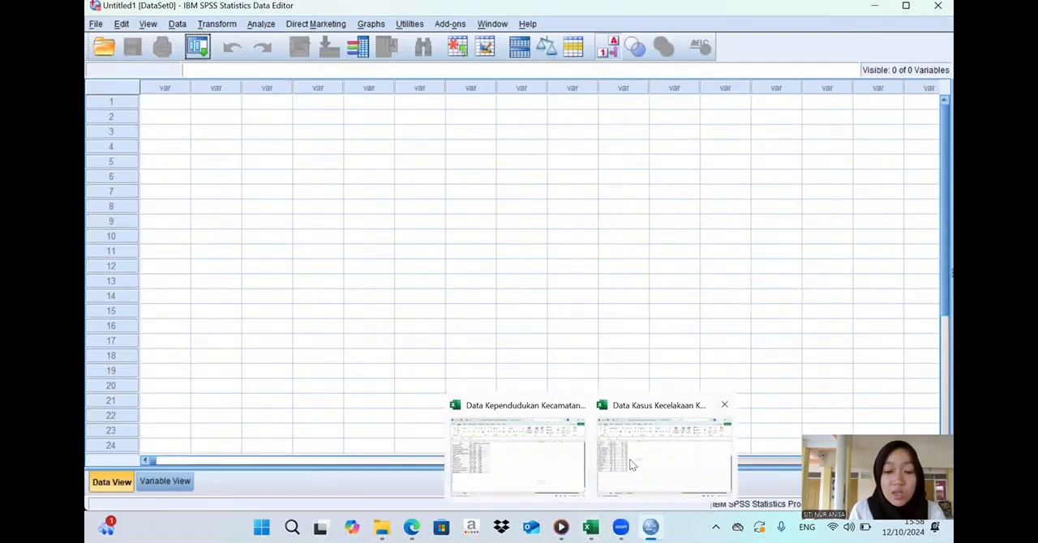
{"action": "left_click", "coordinate": [632, 464]}
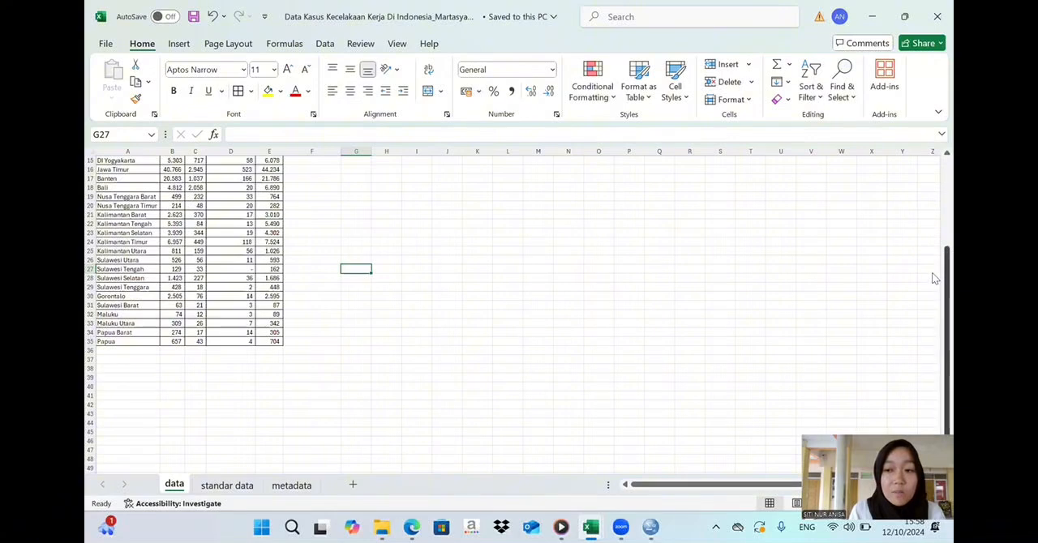
{"action": "left_click_drag", "start_coordinate": [934, 278], "coordinate": [934, 152]}
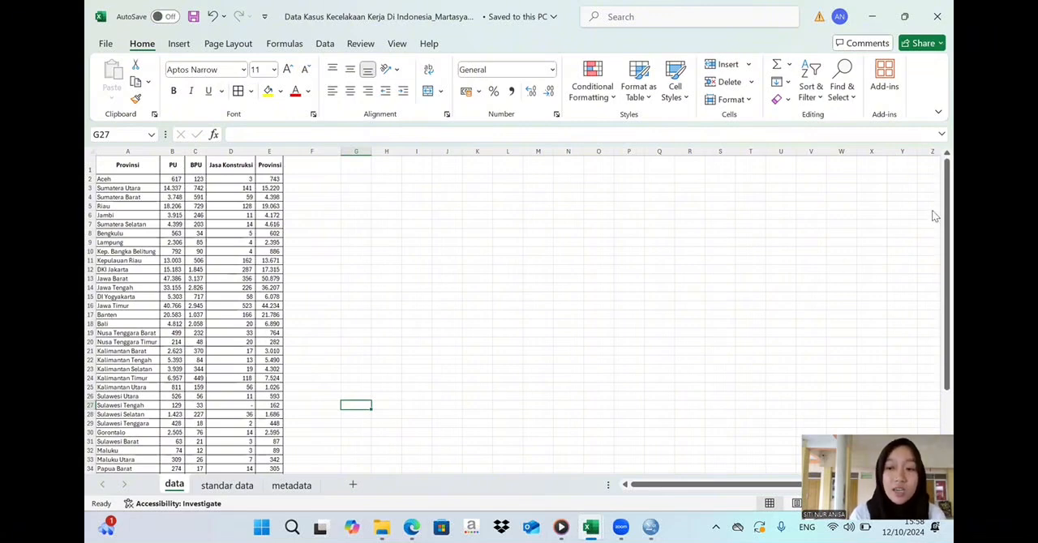
{"action": "left_click_drag", "start_coordinate": [935, 214], "coordinate": [935, 246]}
{"action": "left_click_drag", "start_coordinate": [932, 237], "coordinate": [932, 188]}
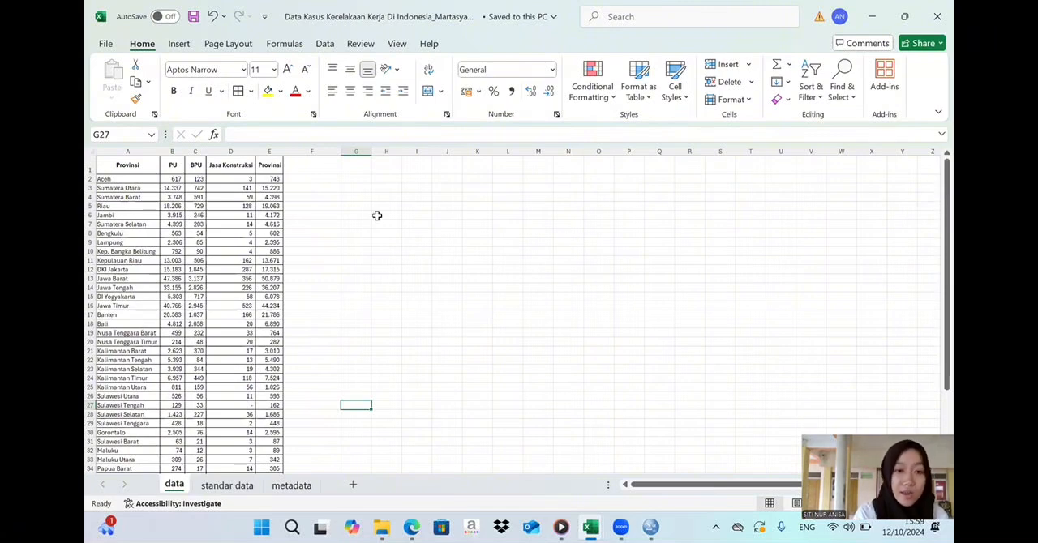
- Export the accident case workbook in Excel Workbook format to Documents under its existing name, replacing the existing file
{"action": "left_click", "coordinate": [105, 45]}
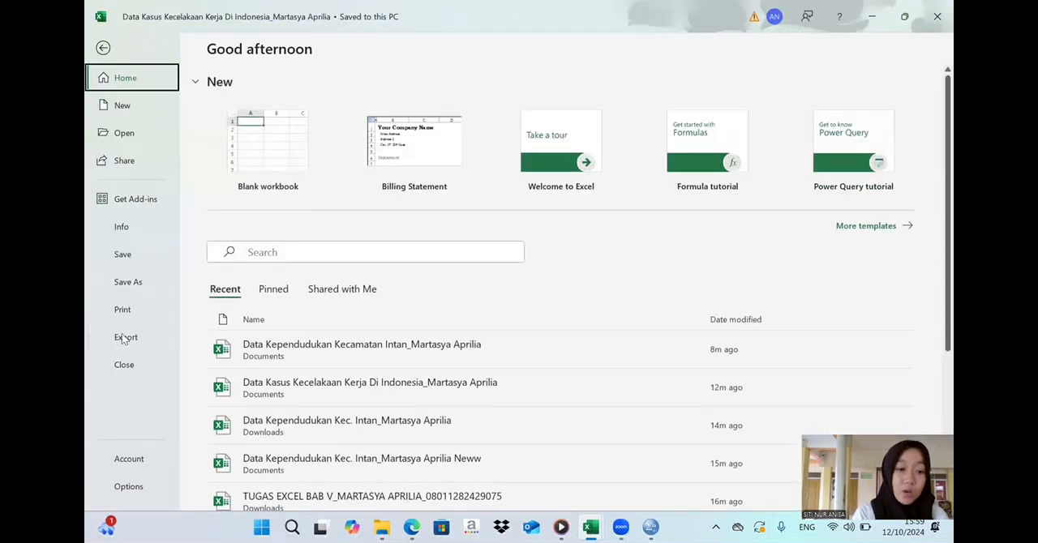
{"action": "left_click", "coordinate": [123, 339]}
{"action": "left_click", "coordinate": [376, 147]}
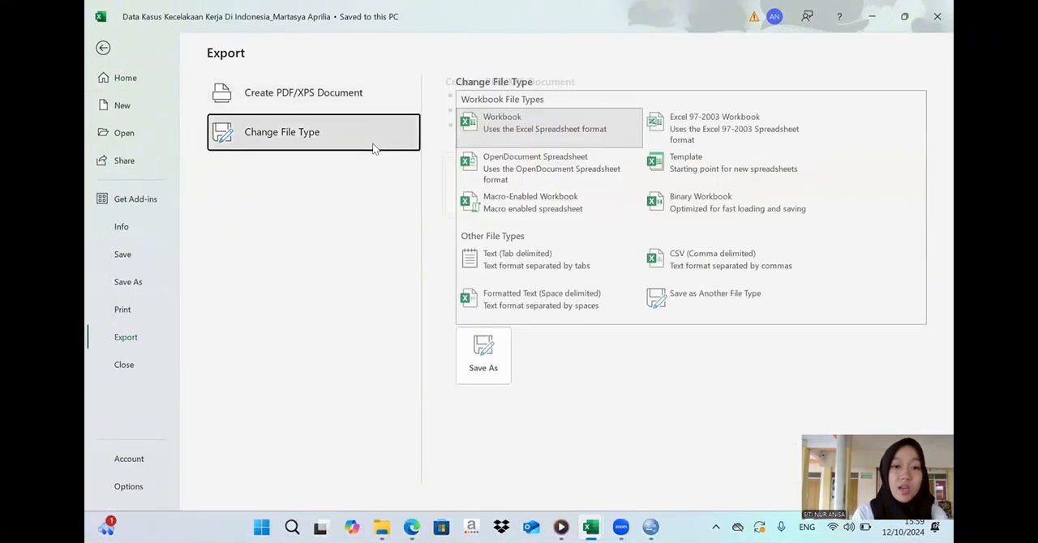
{"action": "left_click", "coordinate": [474, 365]}
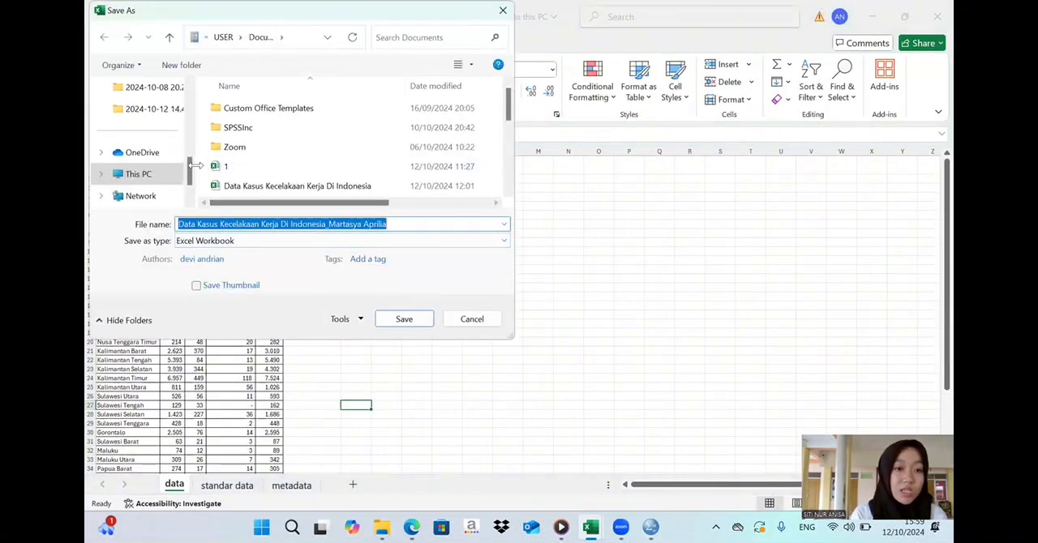
{"action": "left_click_drag", "start_coordinate": [190, 170], "coordinate": [189, 131]}
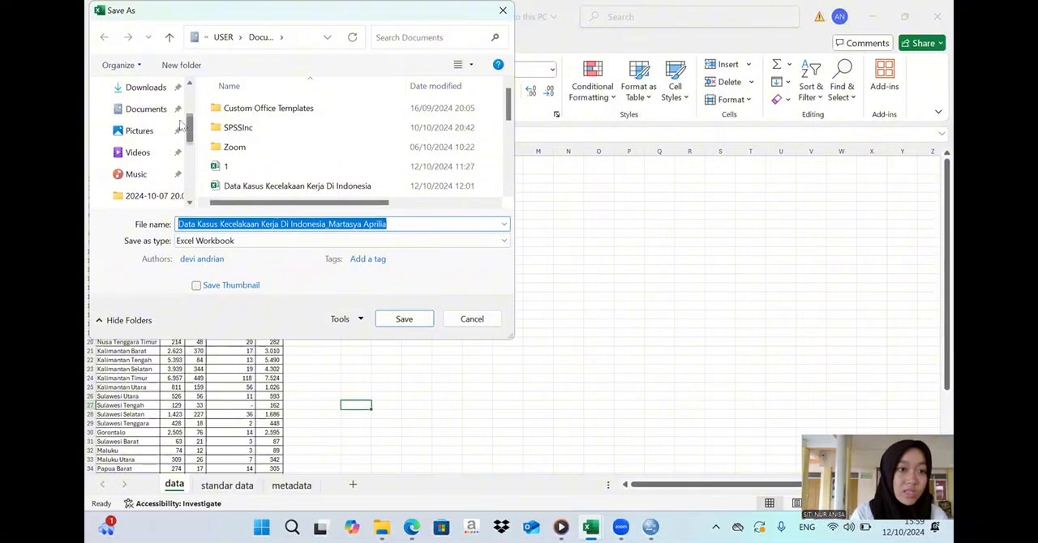
{"action": "left_click", "coordinate": [154, 112]}
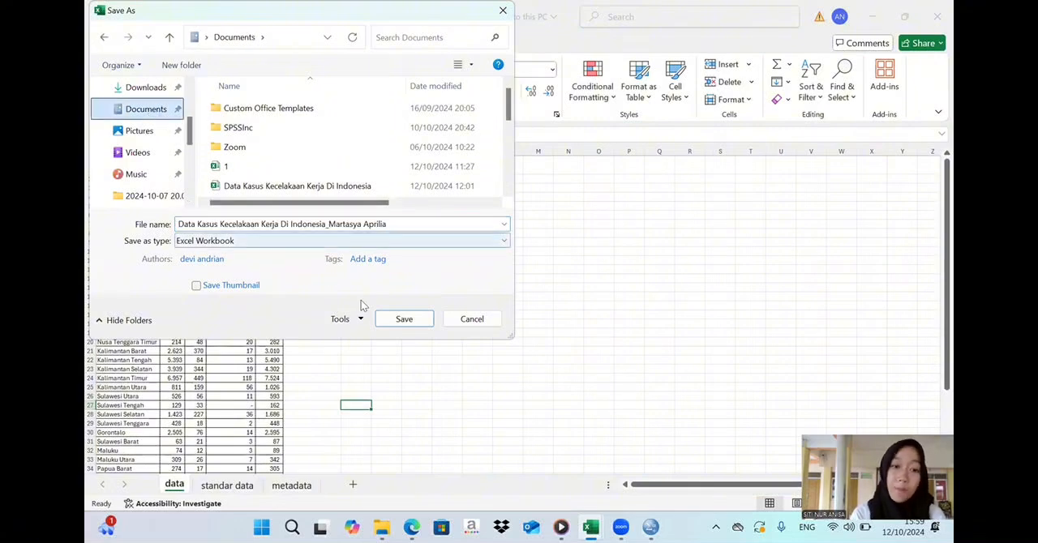
{"action": "left_click", "coordinate": [402, 320]}
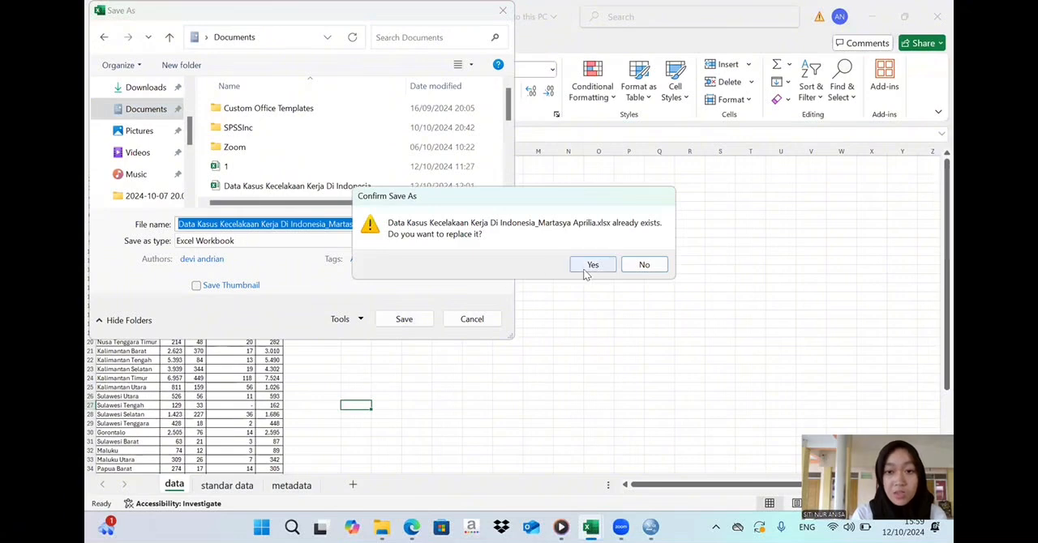
{"action": "left_click", "coordinate": [587, 269]}
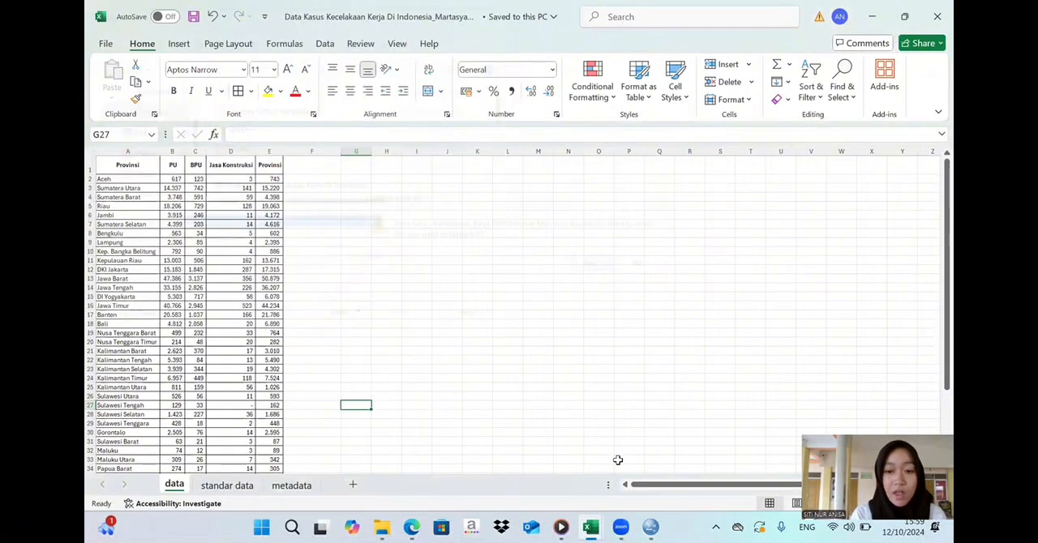
- Switch to SPSS and import the personalised "Data Kasus Kecelakaan Kerja Di Indonesia" Excel file's data worksheet, reading variable names from the first row
{"action": "mouse_move", "coordinate": [652, 527]}
{"action": "left_click", "coordinate": [655, 455]}
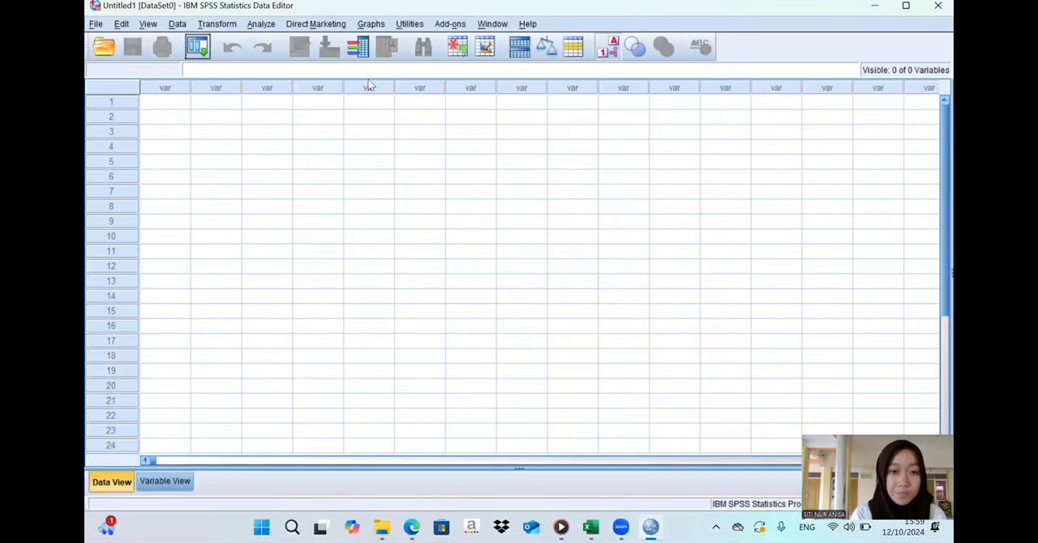
{"action": "left_click", "coordinate": [95, 24]}
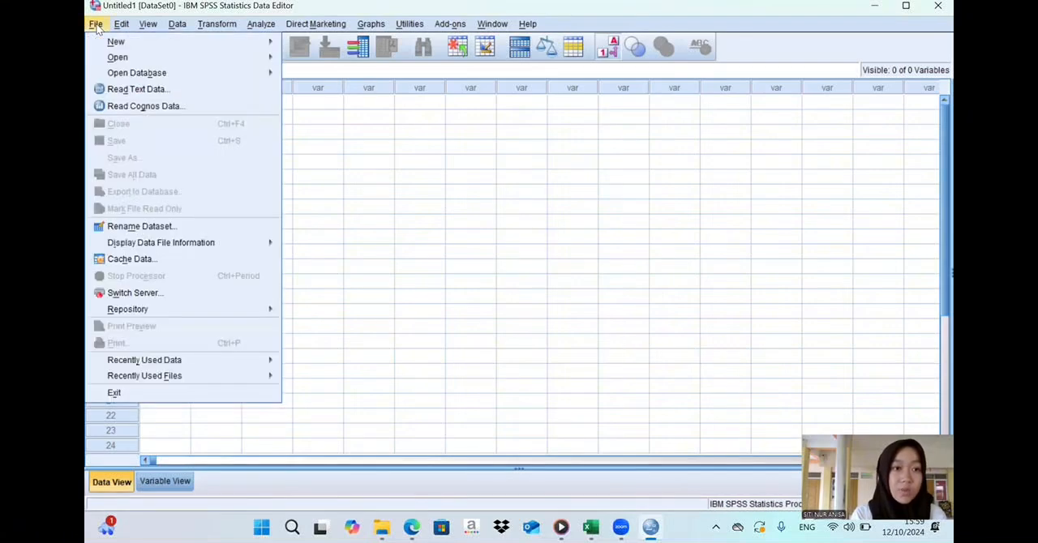
{"action": "left_click", "coordinate": [309, 160]}
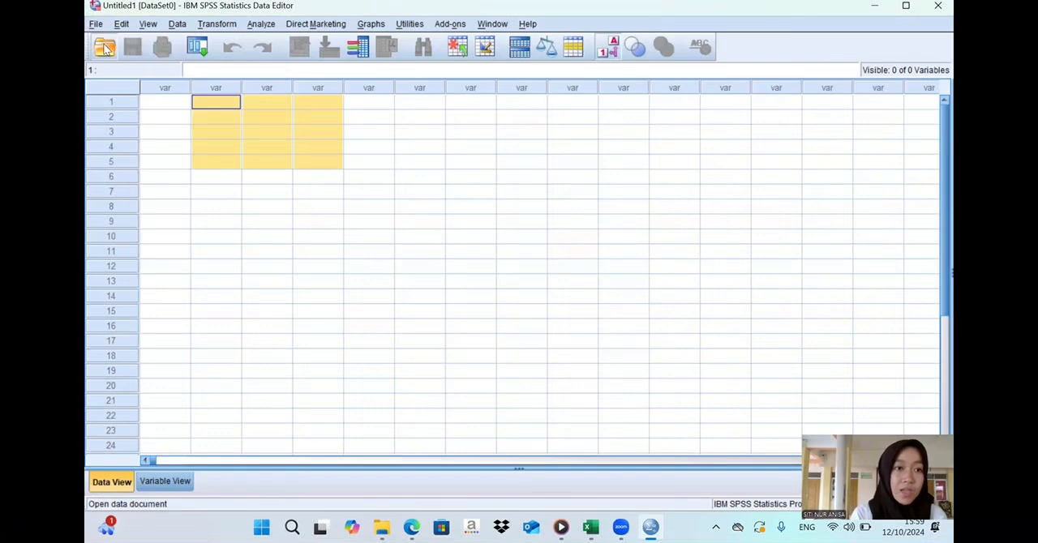
{"action": "left_click", "coordinate": [105, 48]}
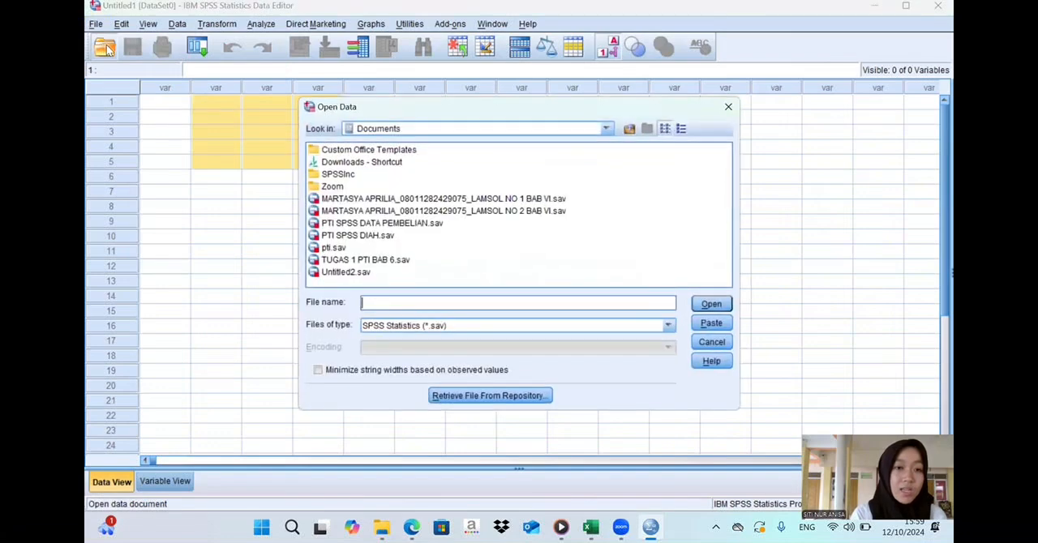
{"action": "left_click", "coordinate": [427, 325]}
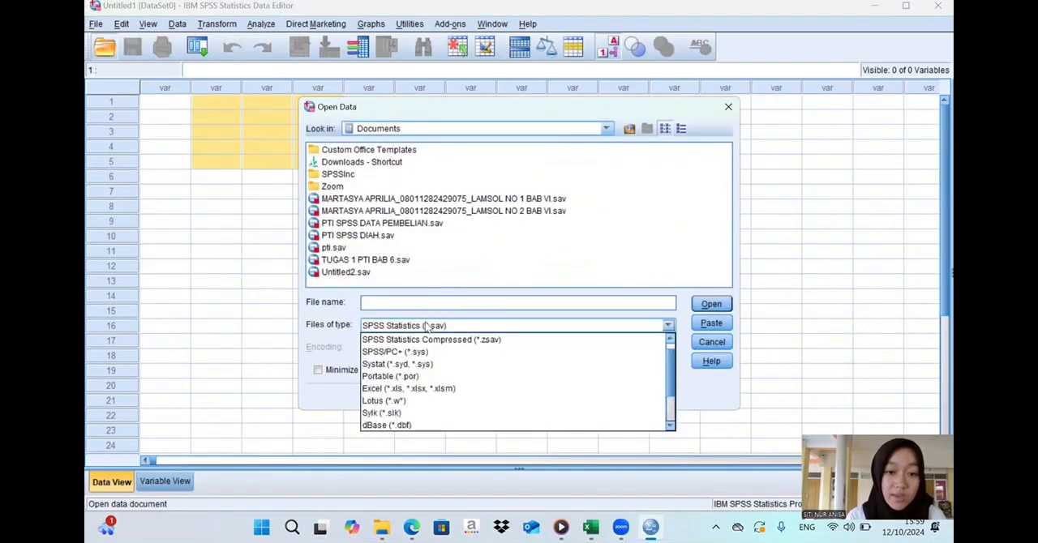
{"action": "left_click", "coordinate": [424, 389]}
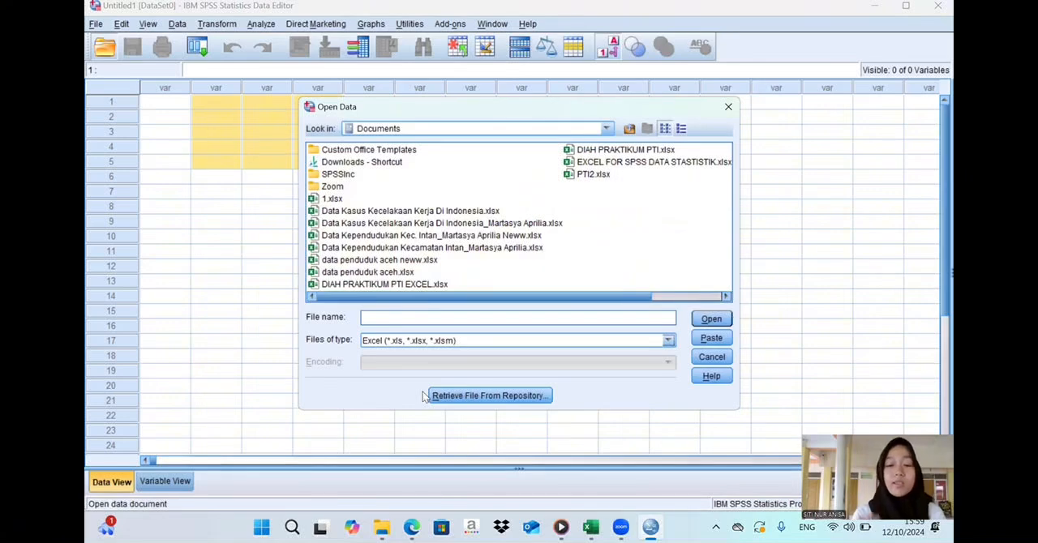
{"action": "left_click", "coordinate": [559, 224]}
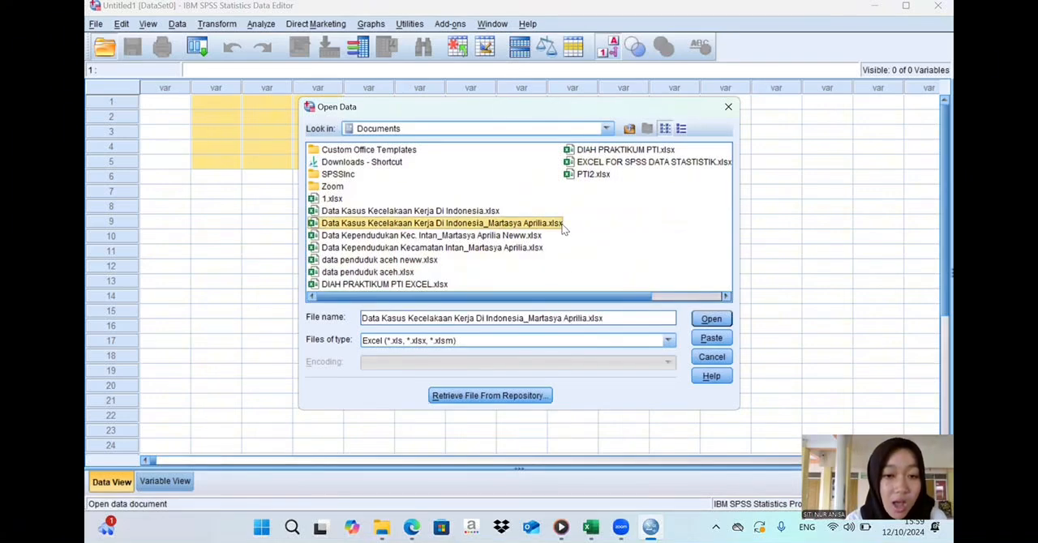
{"action": "left_click", "coordinate": [711, 319]}
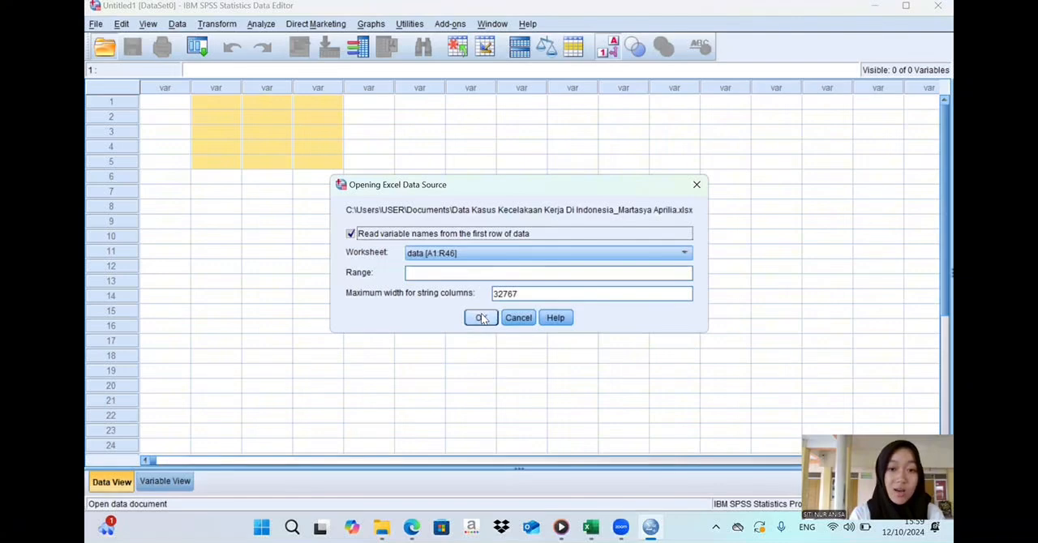
{"action": "left_click", "coordinate": [481, 318]}
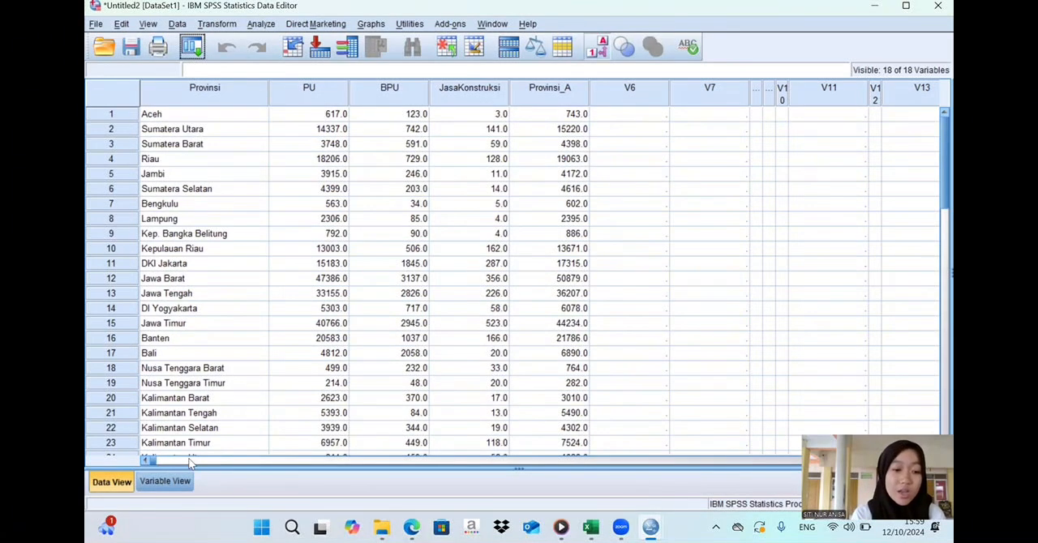
- Clear the unused variables V6 through V18 from the variable definitions
{"action": "left_click", "coordinate": [165, 481]}
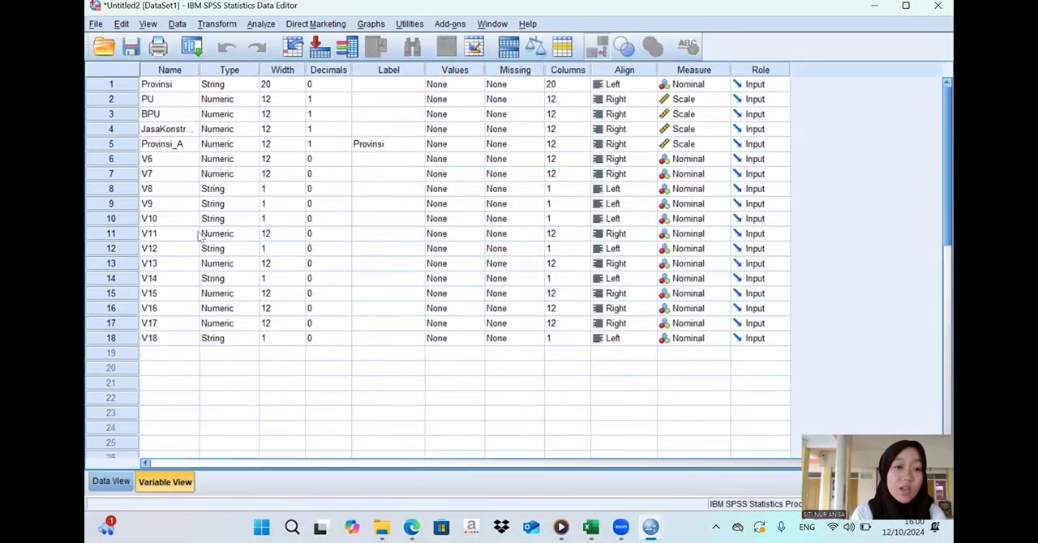
{"action": "left_click_drag", "start_coordinate": [119, 158], "coordinate": [116, 338]}
{"action": "right_click", "coordinate": [116, 335]}
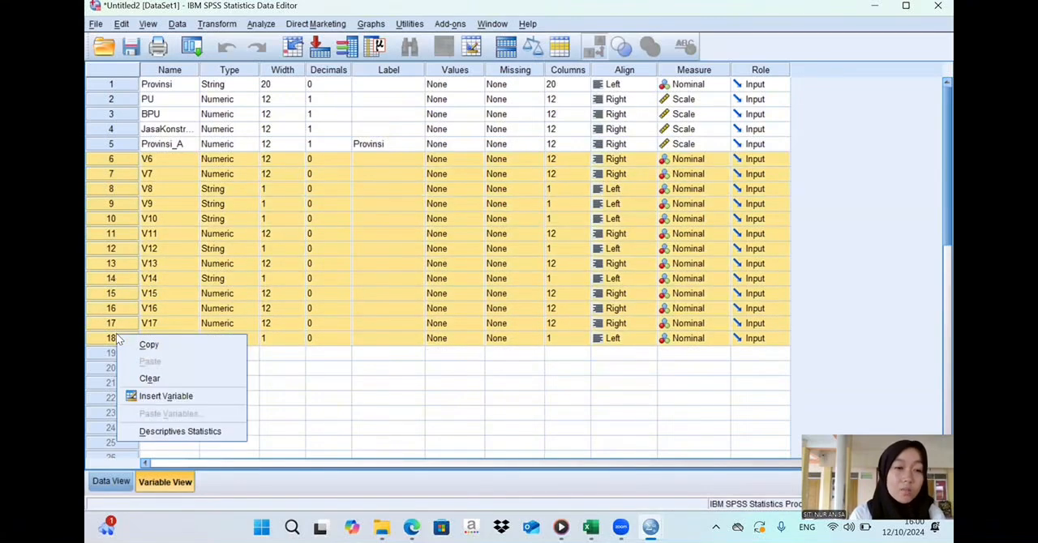
{"action": "left_click", "coordinate": [146, 378]}
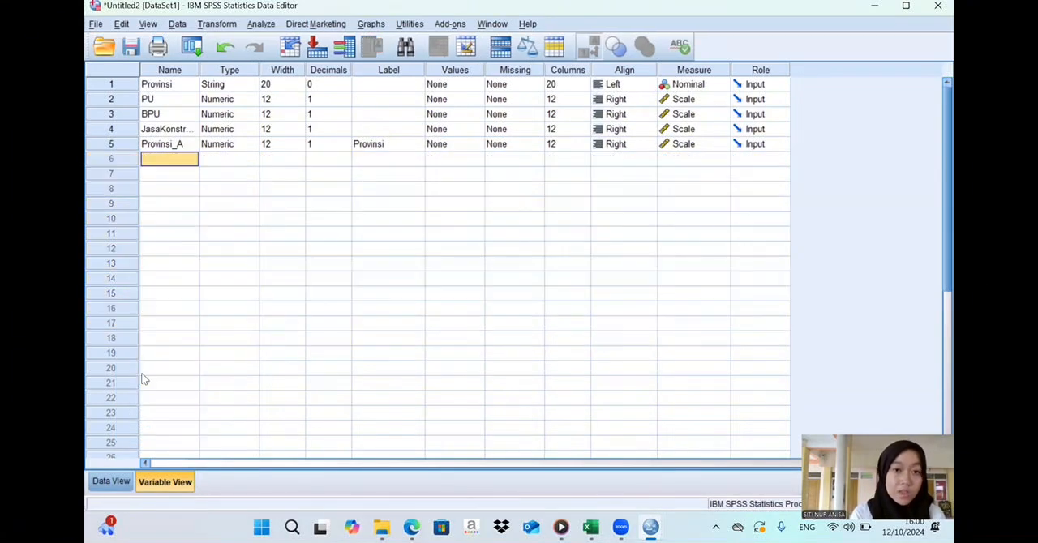
- Widen the Name column and rename the JasaKonstruksi variable to Jasa_Konstruksi
{"action": "left_click", "coordinate": [195, 144]}
{"action": "left_click_drag", "start_coordinate": [199, 70], "coordinate": [242, 71]}
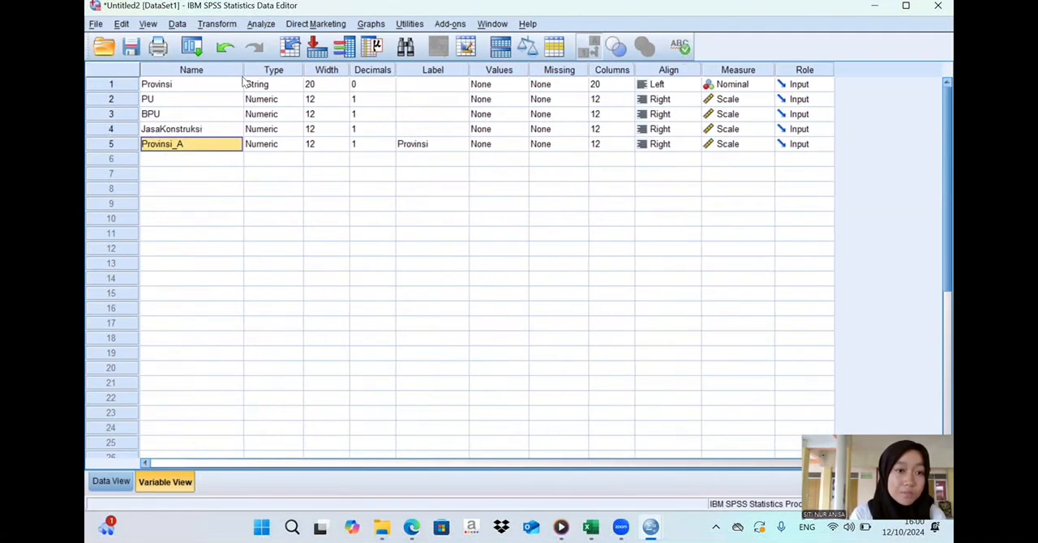
{"action": "left_click", "coordinate": [175, 130]}
{"action": "double_click", "coordinate": [163, 129]}
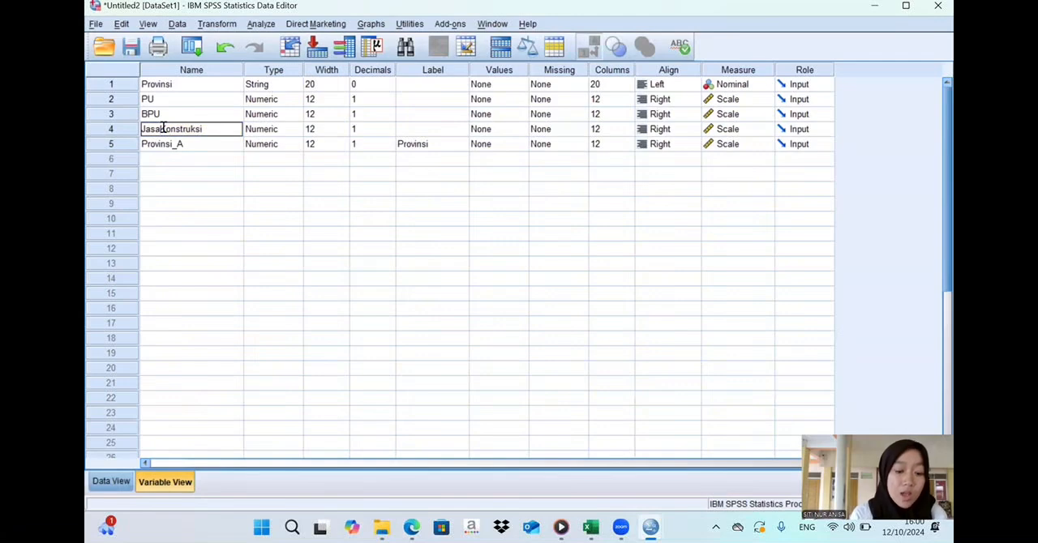
{"action": "type", "text": "_"}
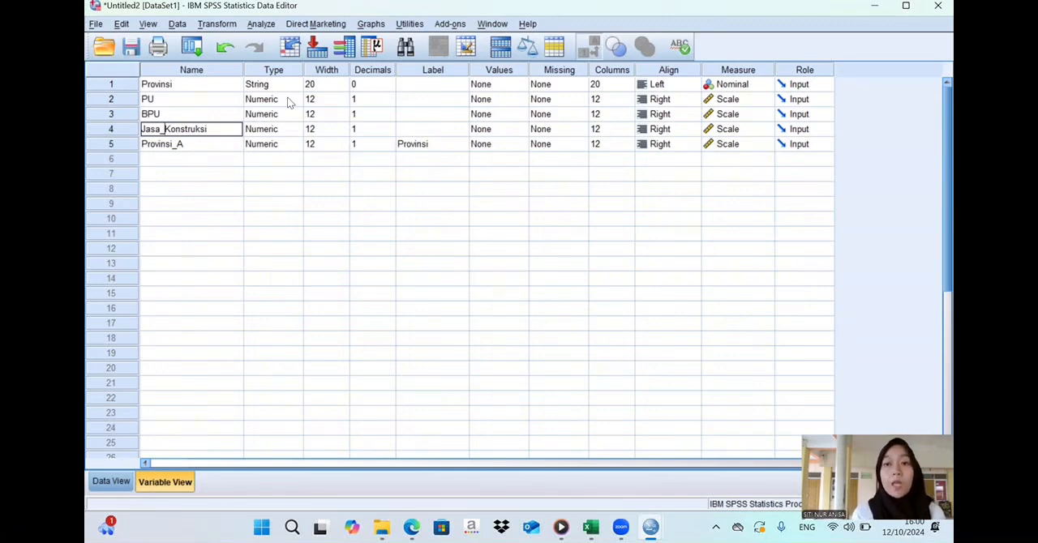
- Set the decimals of PU, BPU, Jasa_Konstruksi and Provinsi_A to 0
{"action": "left_click", "coordinate": [362, 97]}
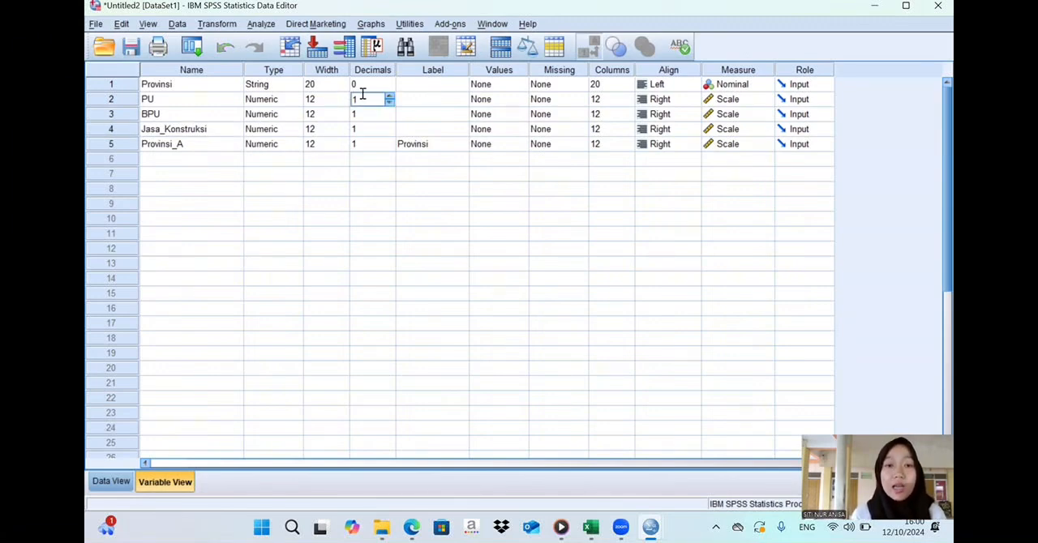
{"action": "key", "text": "BackSpace"}
{"action": "type", "text": "0"}
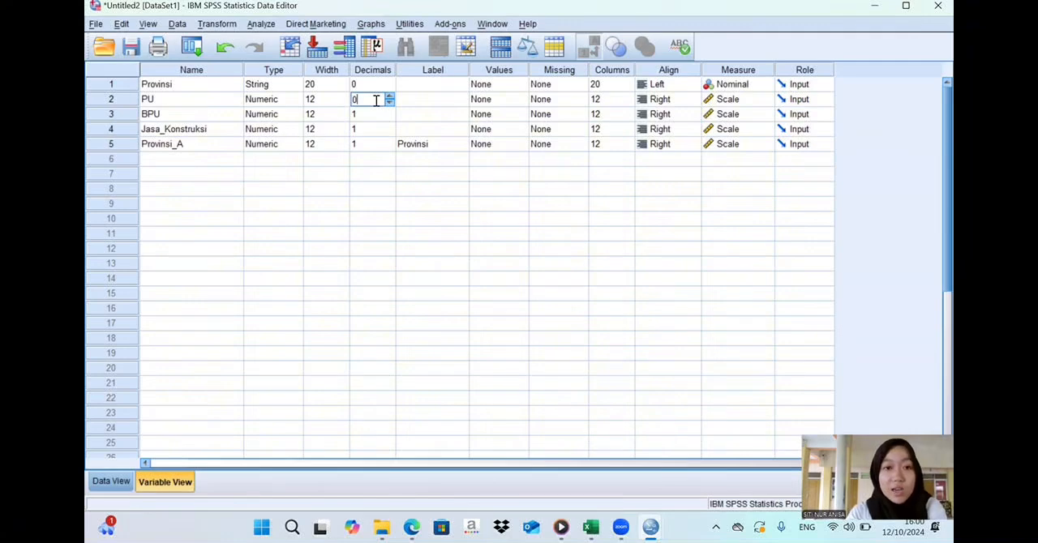
{"action": "key", "text": "Return"}
{"action": "key", "text": "BackSpace"}
{"action": "type", "text": "0"}
{"action": "key", "text": "Return"}
{"action": "key", "text": "BackSpace"}
{"action": "type", "text": "0"}
{"action": "key", "text": "Return"}
{"action": "key", "text": "BackSpace"}
{"action": "type", "text": "0"}
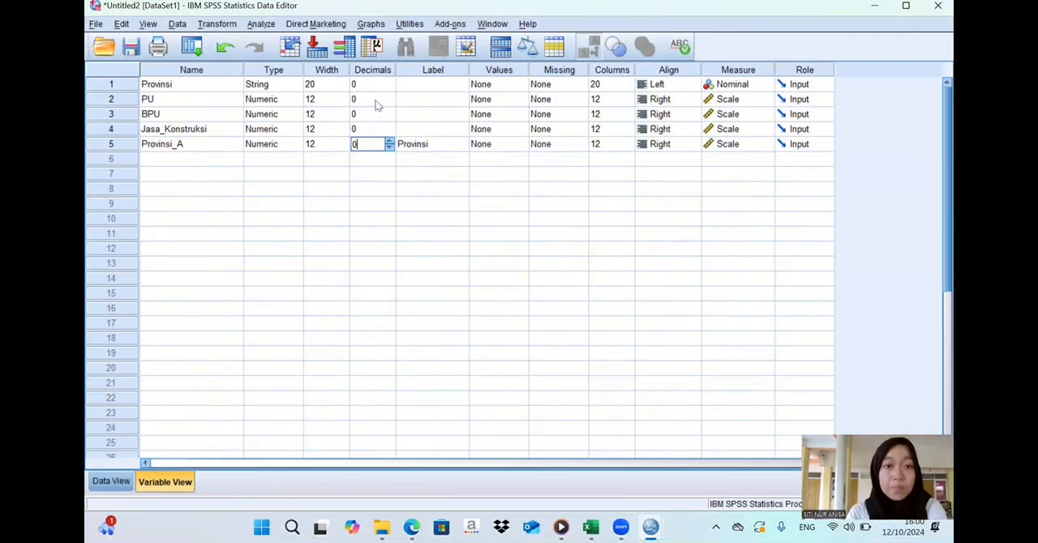
{"action": "left_click", "coordinate": [433, 145]}
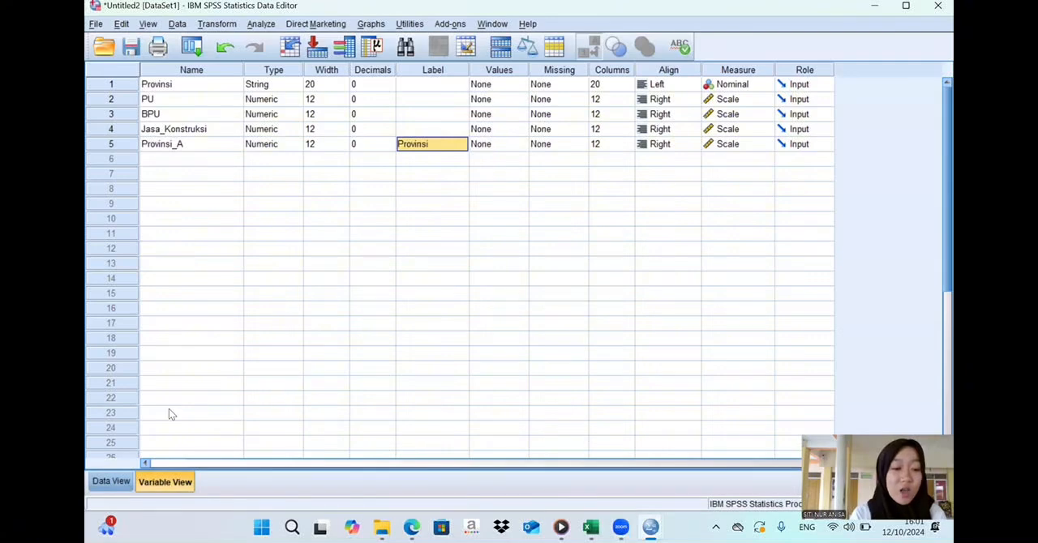
- Review the imported cases, then set up a clustered bar chart in the Chart Builder with the Provinsi string variable on the x-axis
{"action": "left_click", "coordinate": [110, 481]}
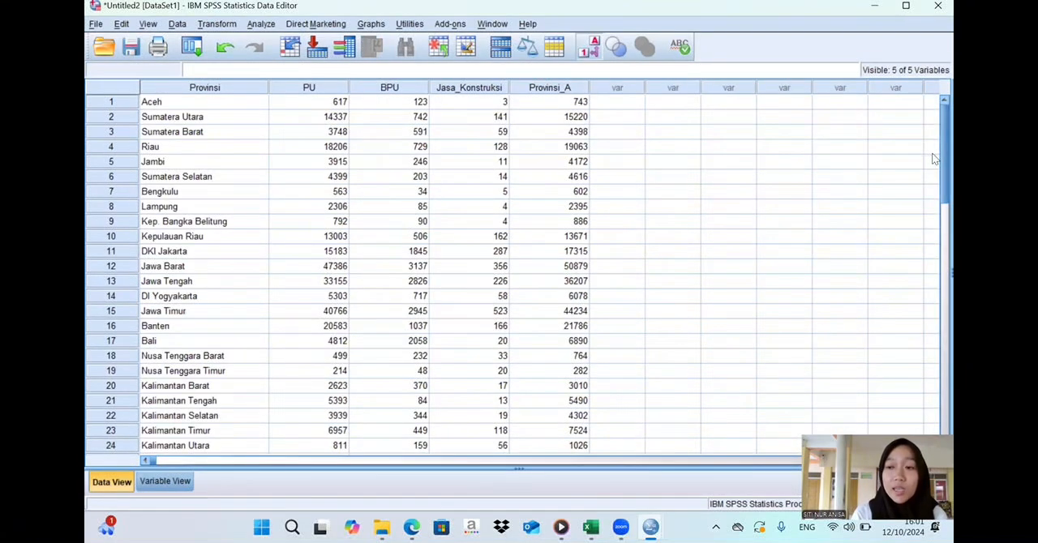
{"action": "scroll", "coordinate": [934, 159], "scroll_direction": "down", "scroll_amount": 3}
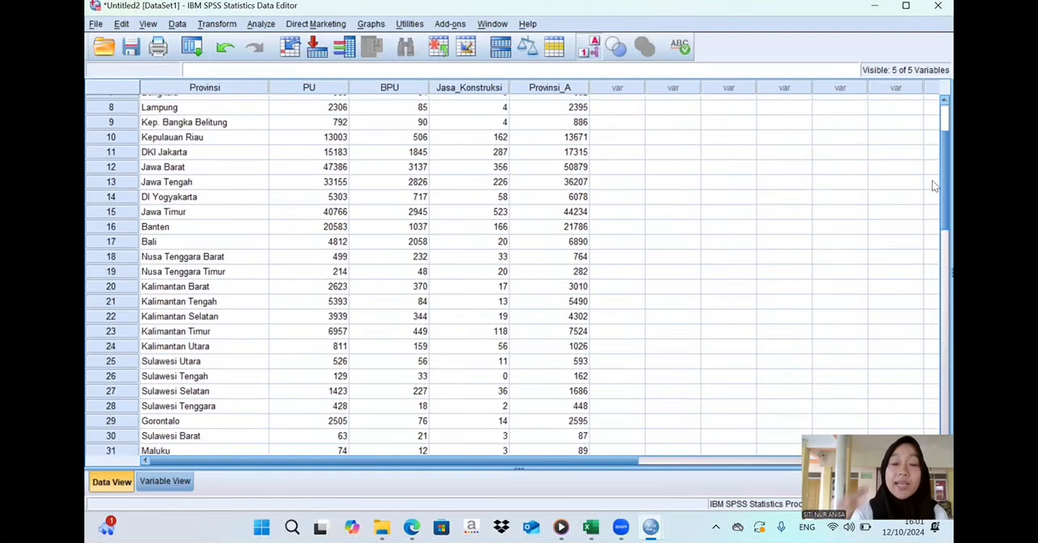
{"action": "scroll", "coordinate": [934, 231], "scroll_direction": "down", "scroll_amount": 5}
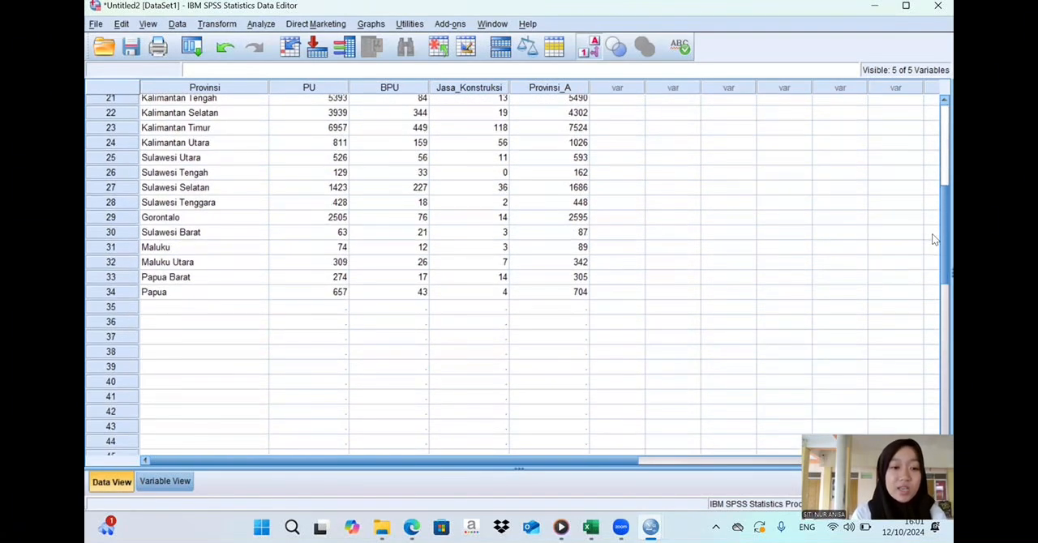
{"action": "scroll", "coordinate": [934, 219], "scroll_direction": "up", "scroll_amount": 7}
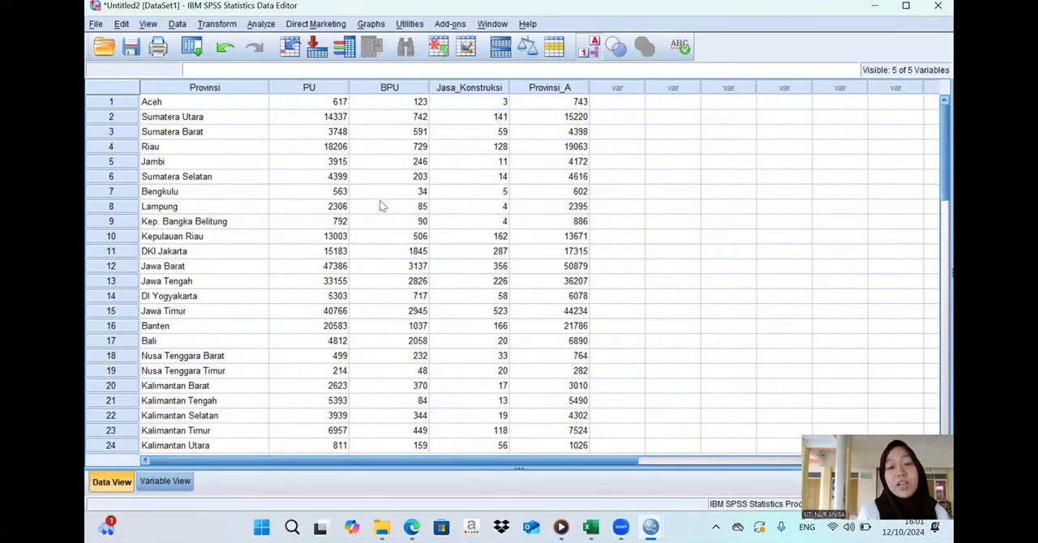
{"action": "left_click", "coordinate": [371, 24]}
{"action": "left_click", "coordinate": [376, 42]}
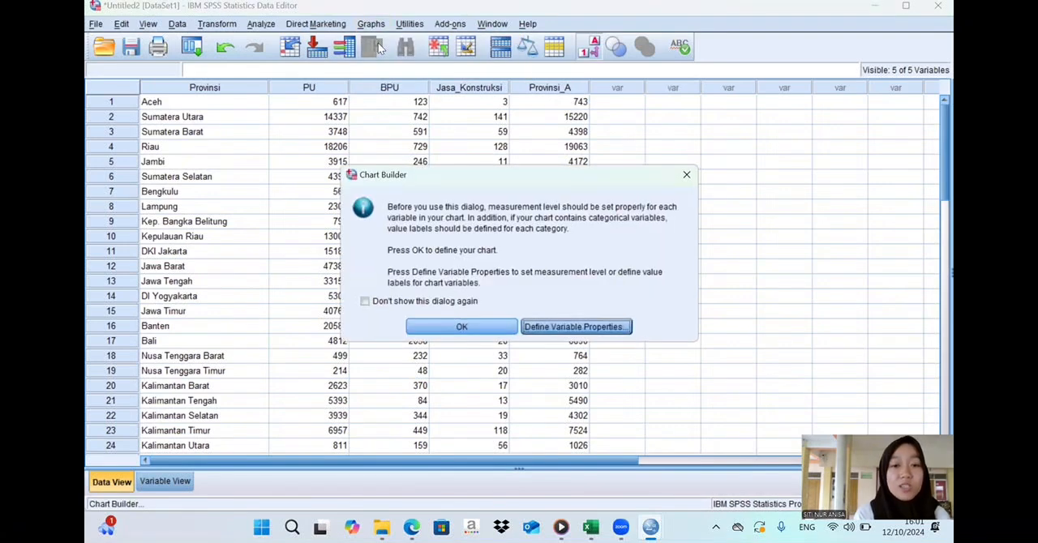
{"action": "left_click", "coordinate": [412, 323]}
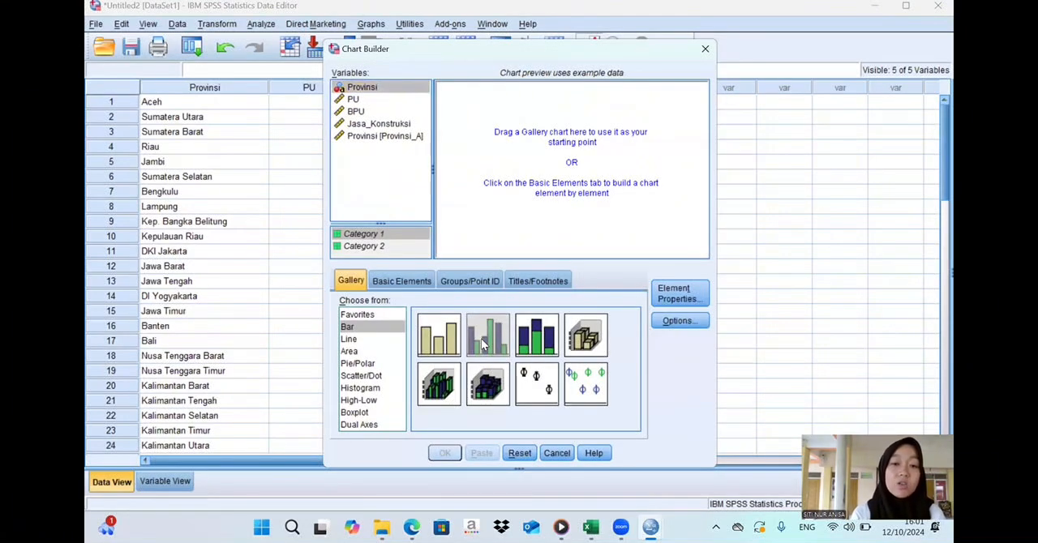
{"action": "left_click_drag", "start_coordinate": [484, 344], "coordinate": [554, 159]}
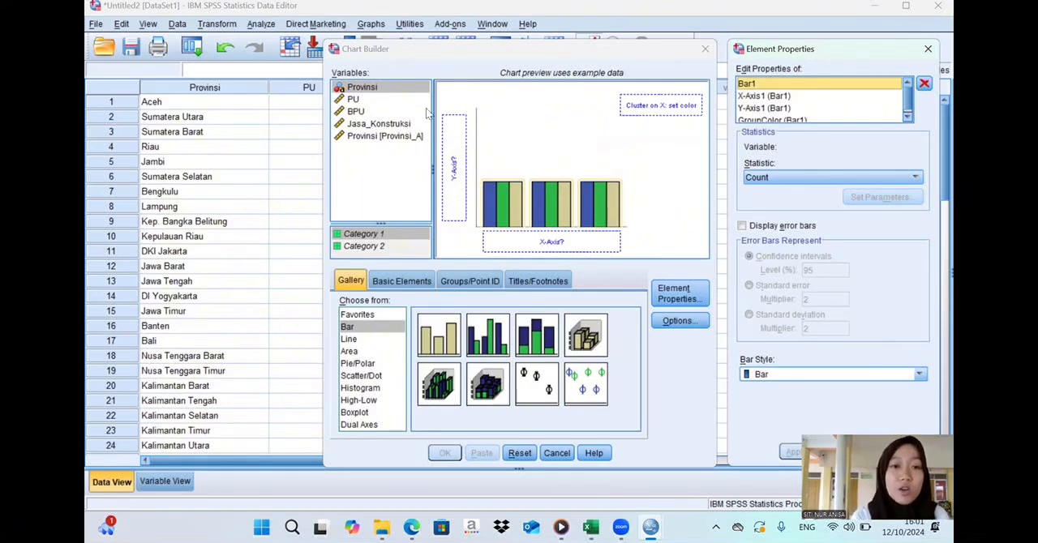
{"action": "left_click", "coordinate": [411, 89]}
{"action": "left_click_drag", "start_coordinate": [410, 91], "coordinate": [530, 235]}
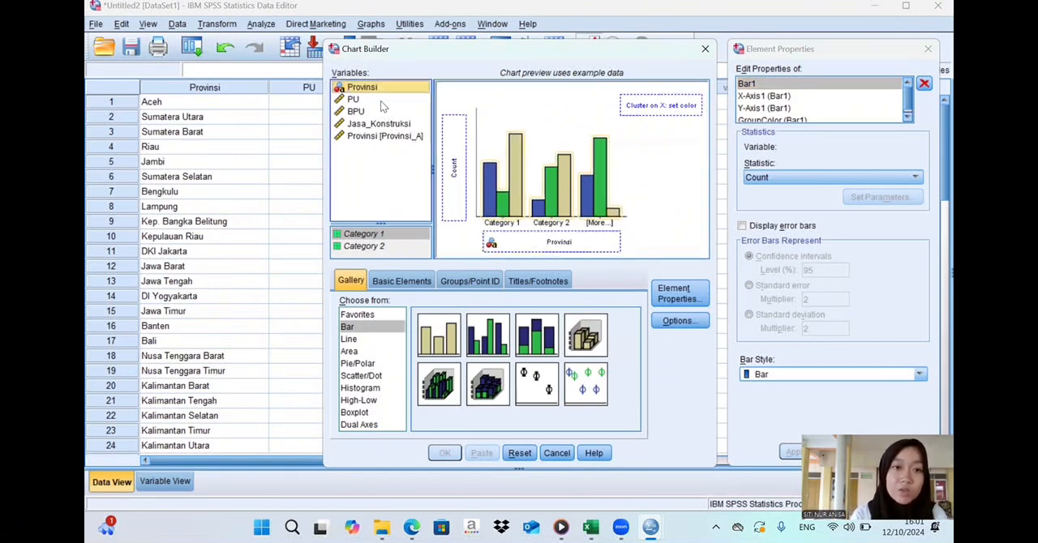
- Add PU, BPU, Jasa_Konstruksi and Provinsi_A to the chart's y-axis, accepting the summary group of PU and BPU
{"action": "left_click_drag", "start_coordinate": [381, 100], "coordinate": [456, 139]}
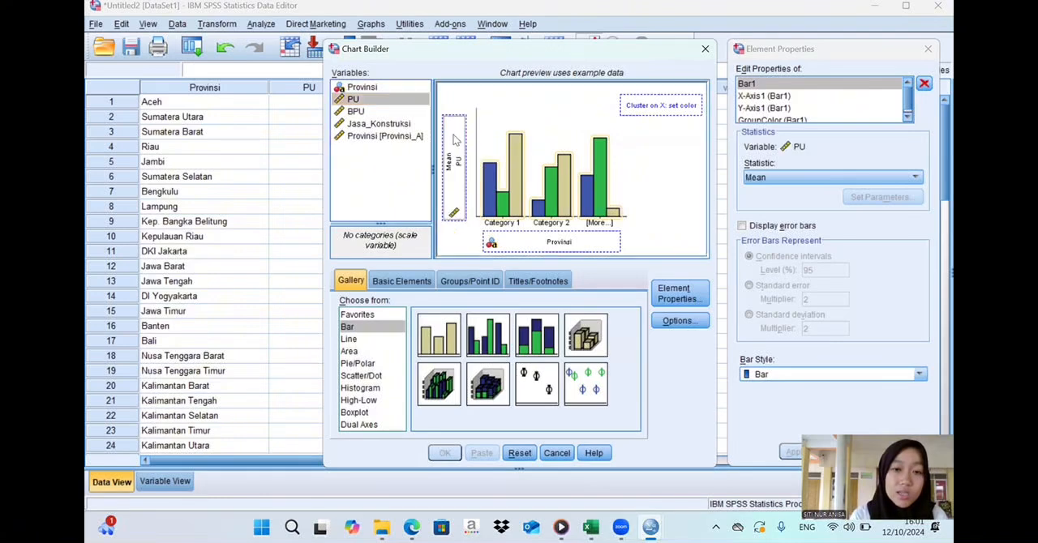
{"action": "left_click", "coordinate": [395, 113]}
{"action": "left_click_drag", "start_coordinate": [395, 115], "coordinate": [450, 139]}
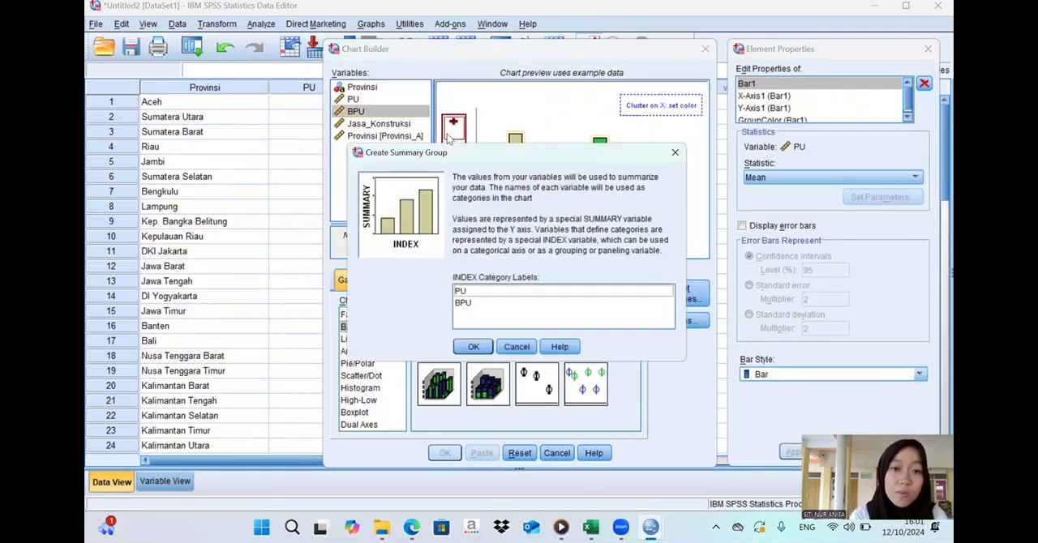
{"action": "left_click", "coordinate": [470, 347]}
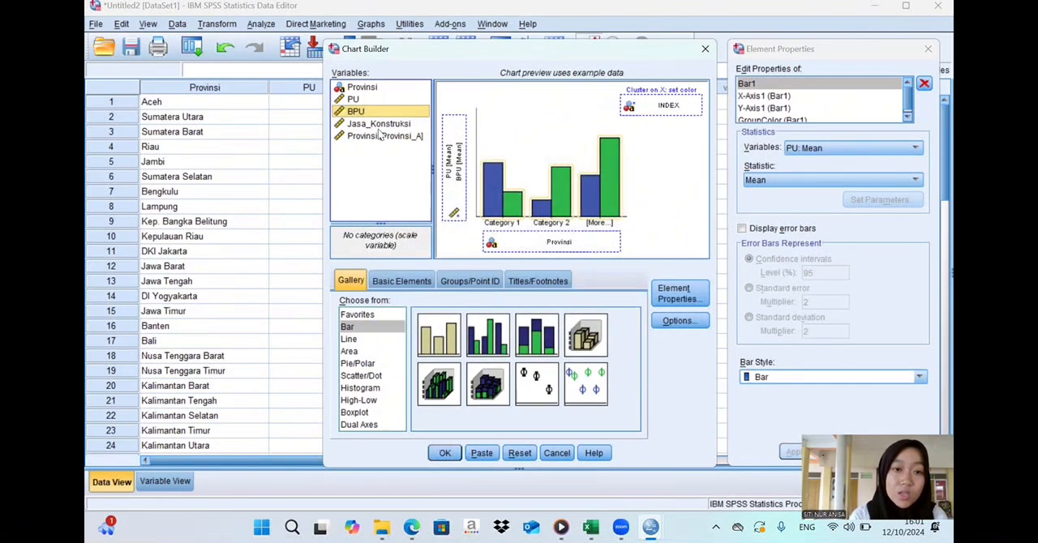
{"action": "left_click_drag", "start_coordinate": [378, 126], "coordinate": [454, 162]}
{"action": "left_click", "coordinate": [403, 138]}
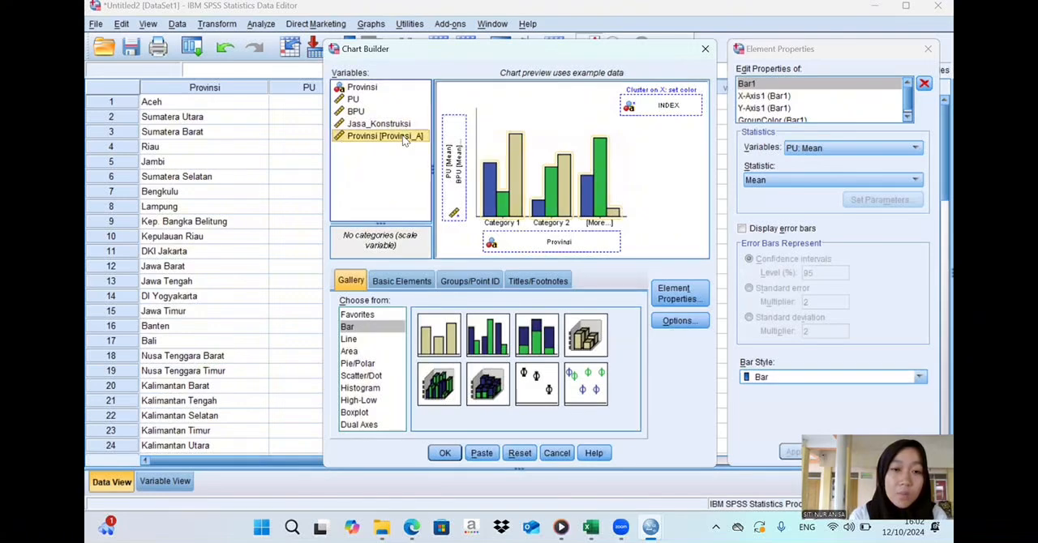
{"action": "left_click_drag", "start_coordinate": [403, 138], "coordinate": [451, 154]}
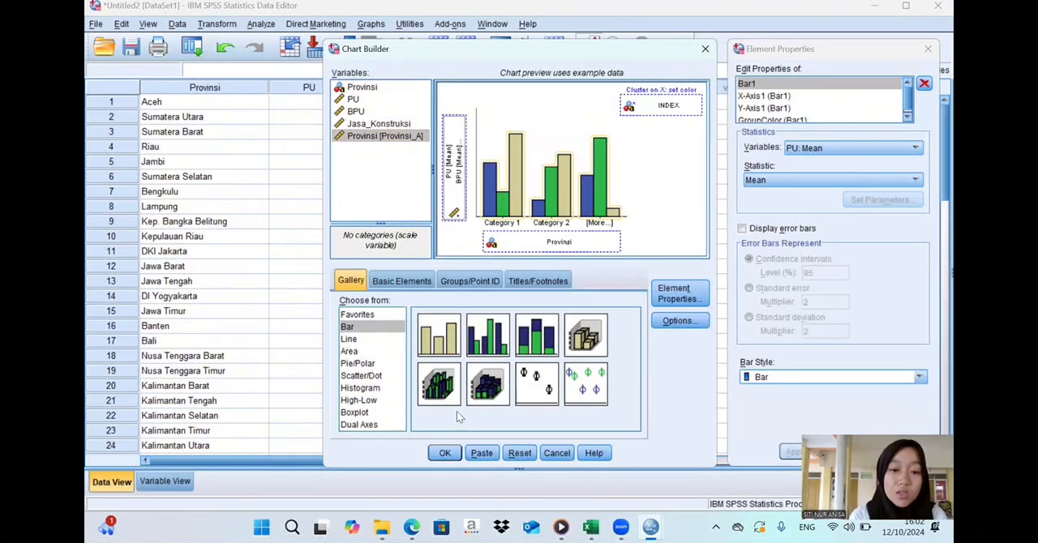
- Generate the clustered bar chart and look it over in the output viewer
{"action": "left_click", "coordinate": [446, 454]}
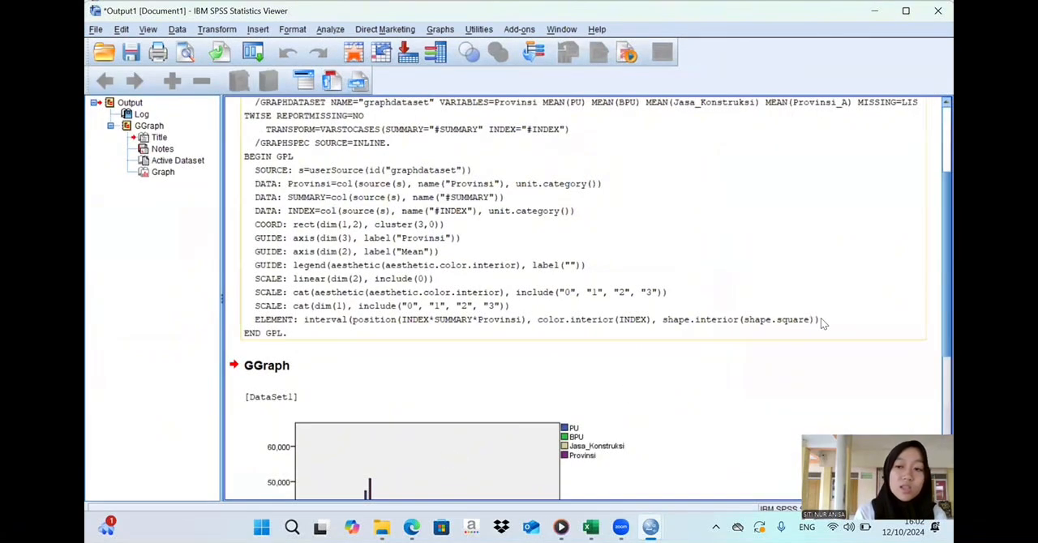
{"action": "scroll", "coordinate": [935, 193], "scroll_direction": "down", "scroll_amount": 5}
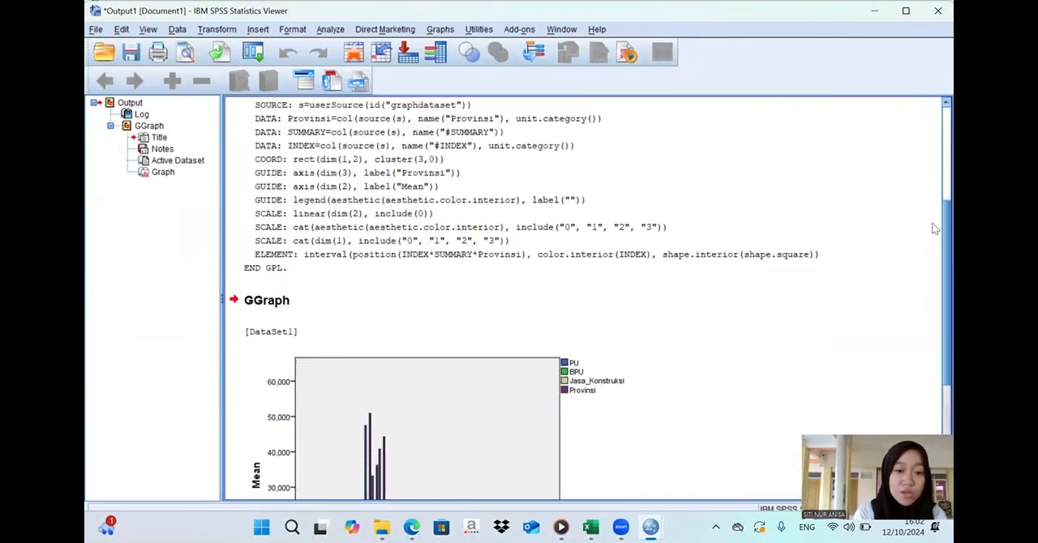
{"action": "scroll", "coordinate": [935, 302], "scroll_direction": "down", "scroll_amount": 1}
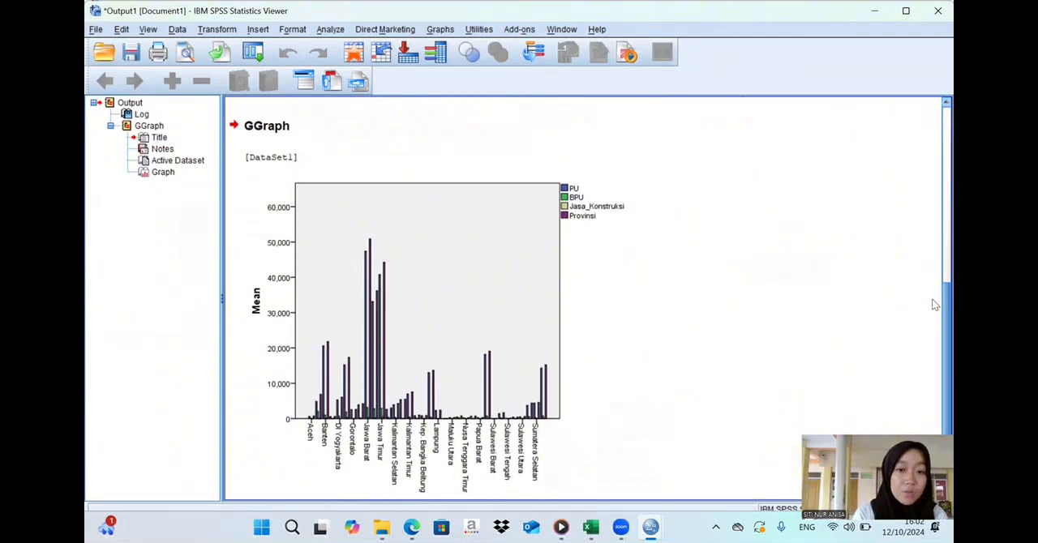
{"action": "scroll", "coordinate": [934, 308], "scroll_direction": "down", "scroll_amount": 1}
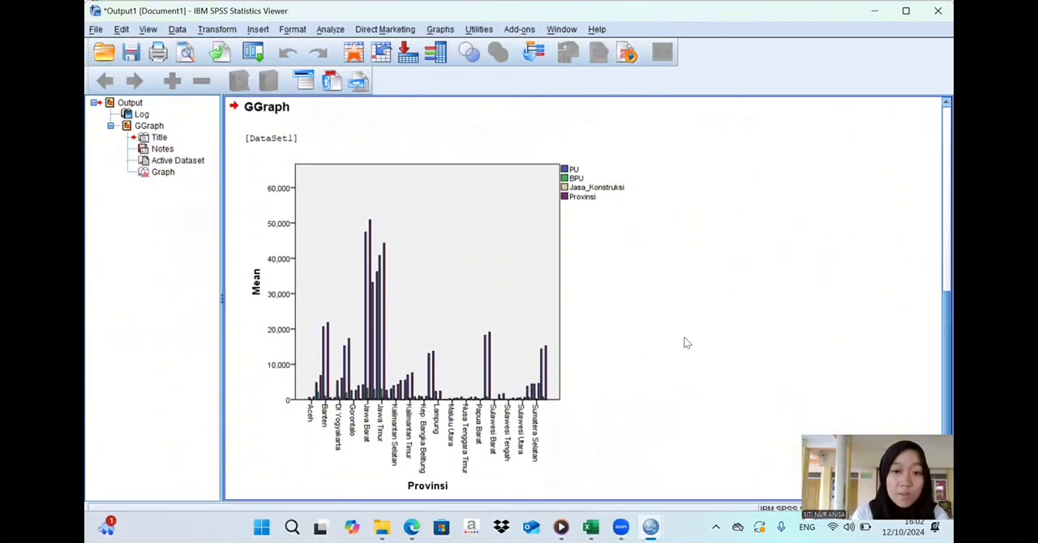
{"action": "left_click", "coordinate": [430, 375]}
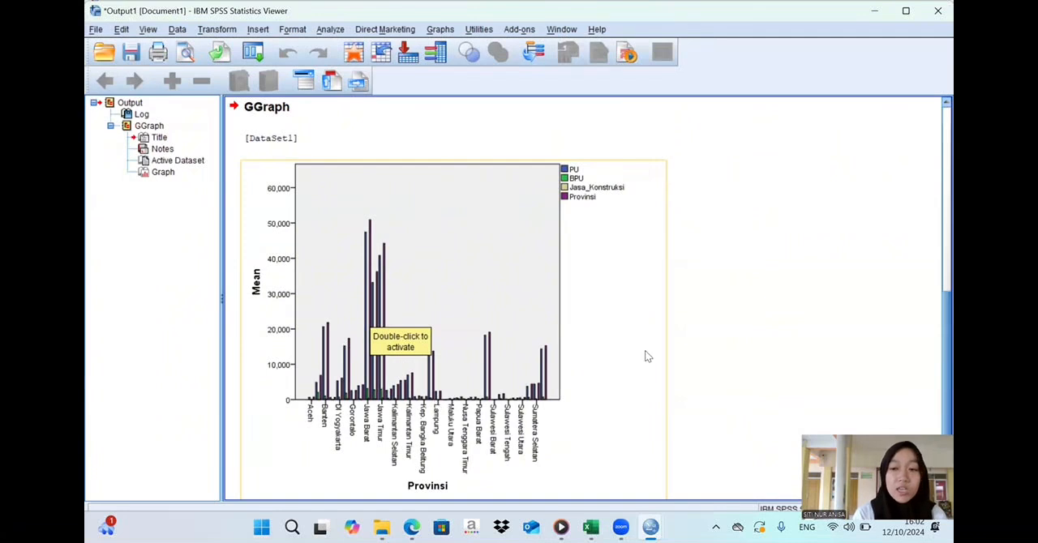
{"action": "left_click", "coordinate": [826, 199]}
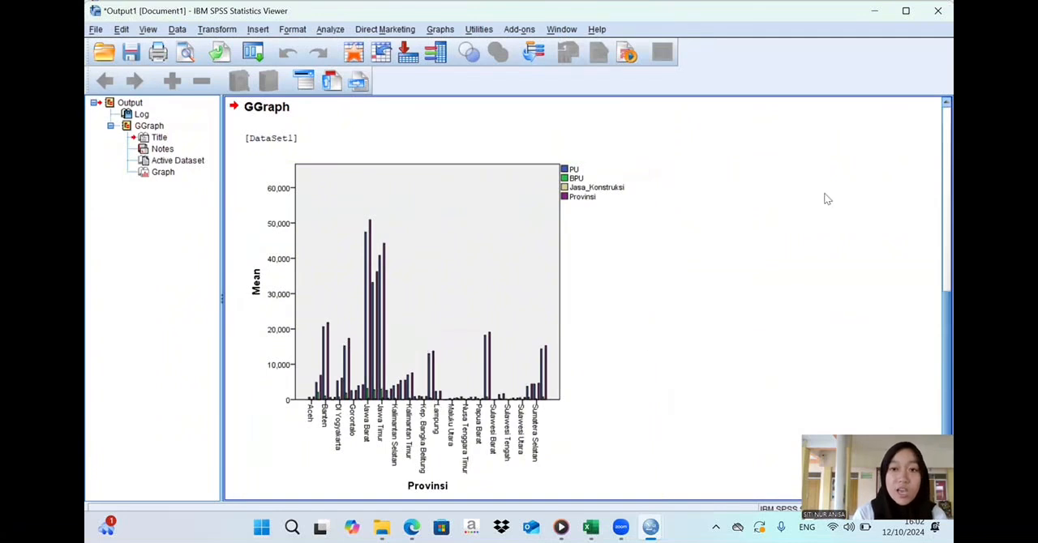
- Save the output in Documents under the personalised "LAMSOL NO 2 BAB VI" name, removing the sav extension and inserting "BAGIAN 2" before "BAB VI"
{"action": "left_click", "coordinate": [96, 30]}
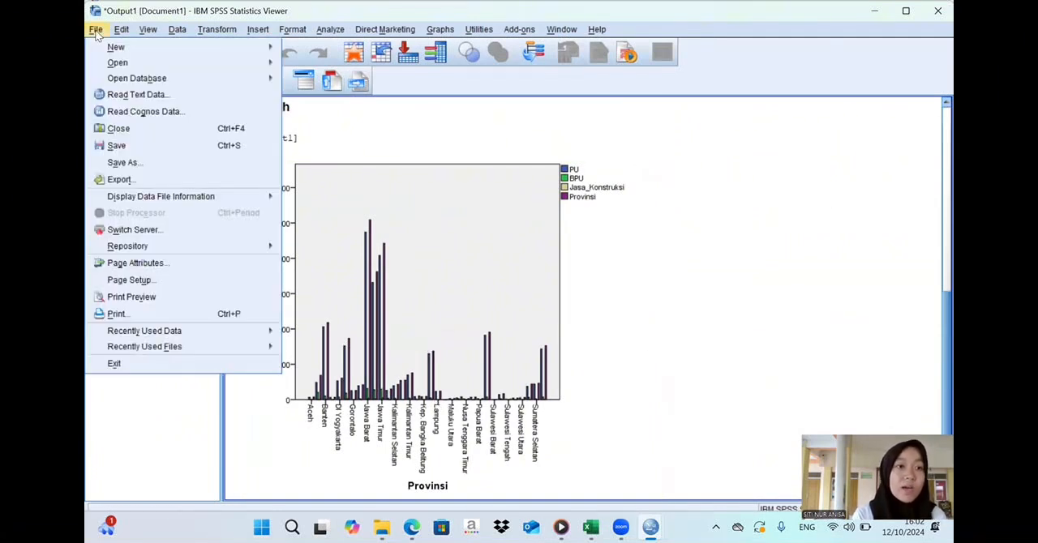
{"action": "left_click", "coordinate": [140, 165]}
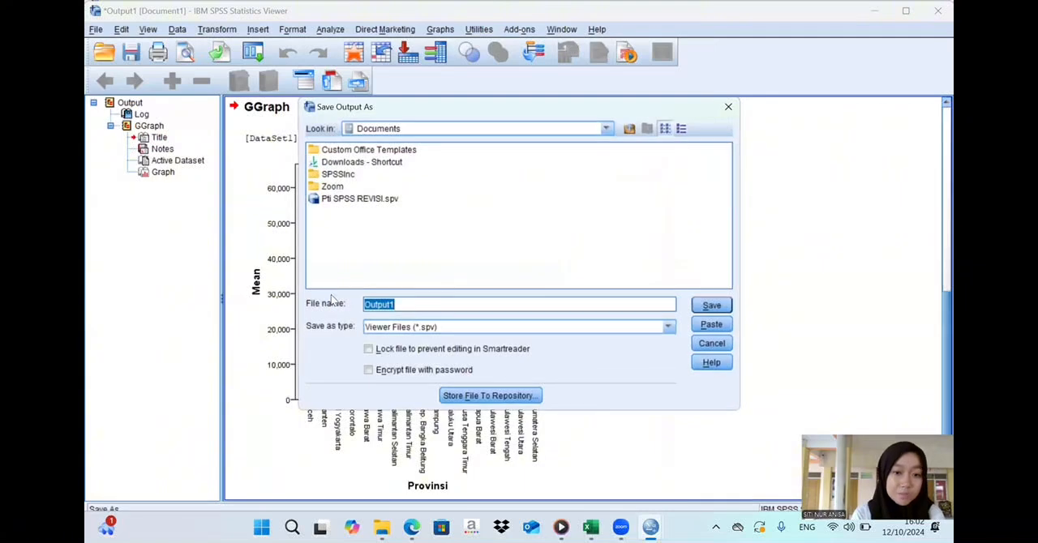
{"action": "type", "text": "MART"}
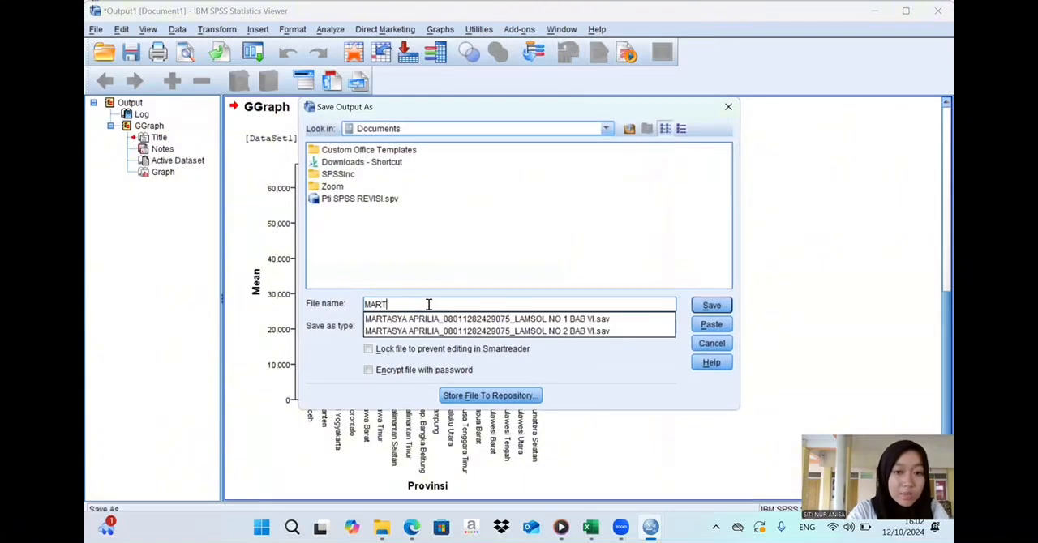
{"action": "left_click", "coordinate": [443, 331]}
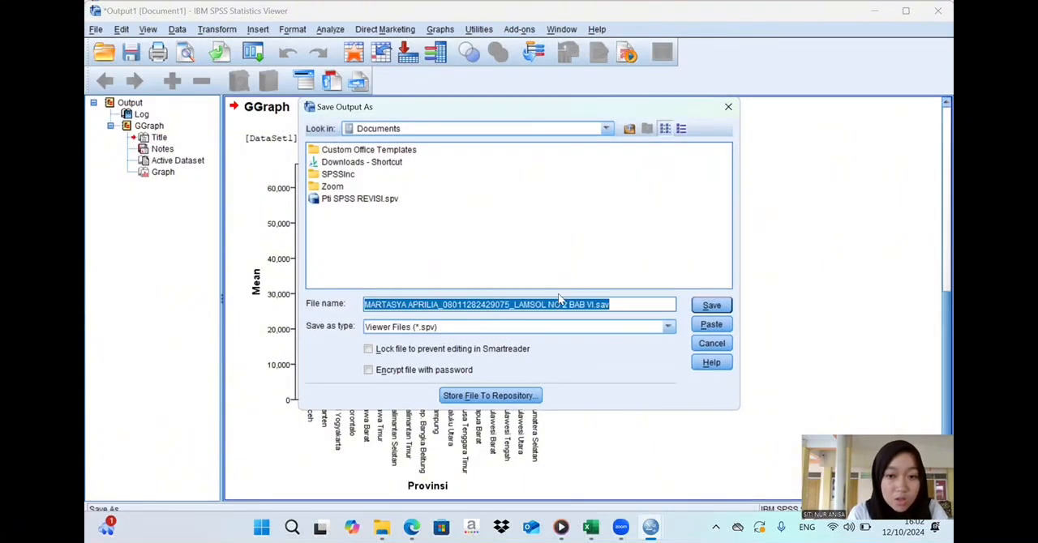
{"action": "left_click", "coordinate": [616, 304]}
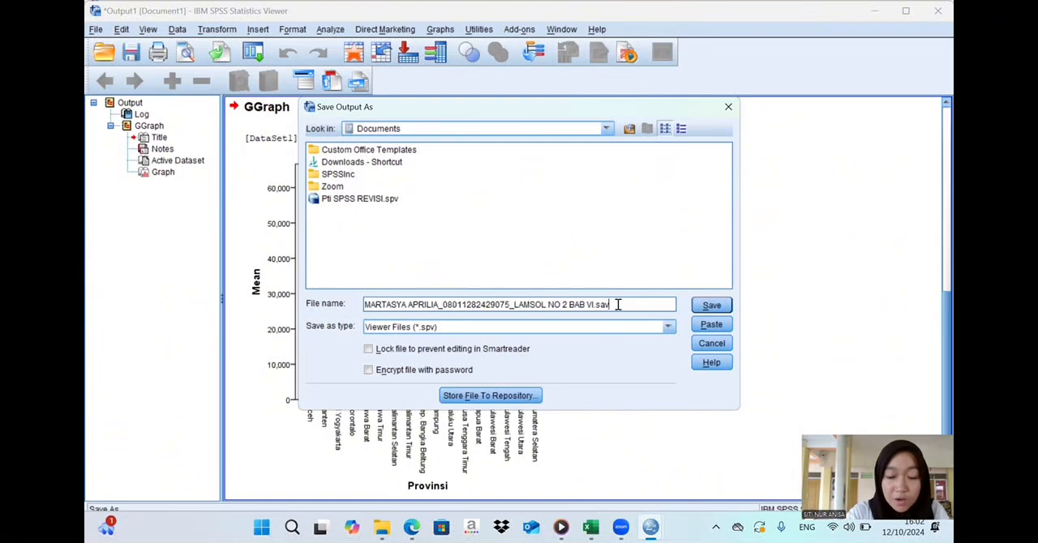
{"action": "key", "text": "BackSpace"}
{"action": "key", "text": "BackSpace"}
{"action": "key", "text": "BackSpace"}
{"action": "key", "text": "BackSpace"}
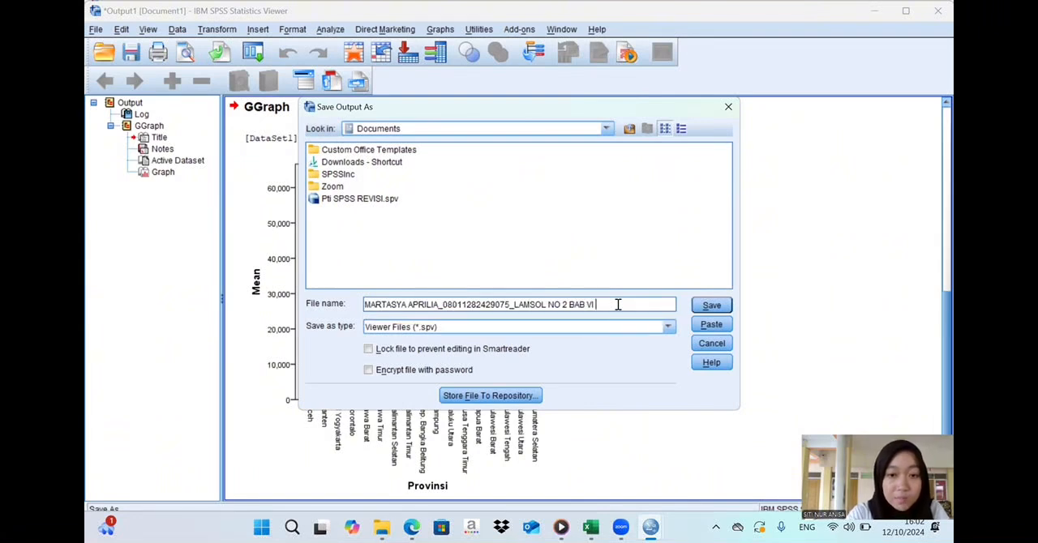
{"action": "left_click", "coordinate": [568, 304]}
{"action": "type", "text": "BAGIAN "}
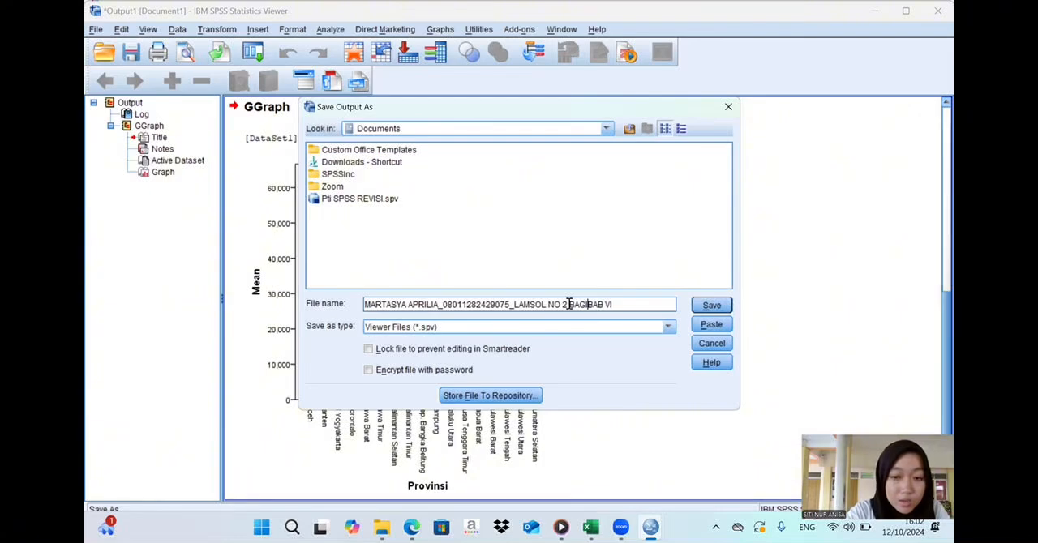
{"action": "type", "text": "2"}
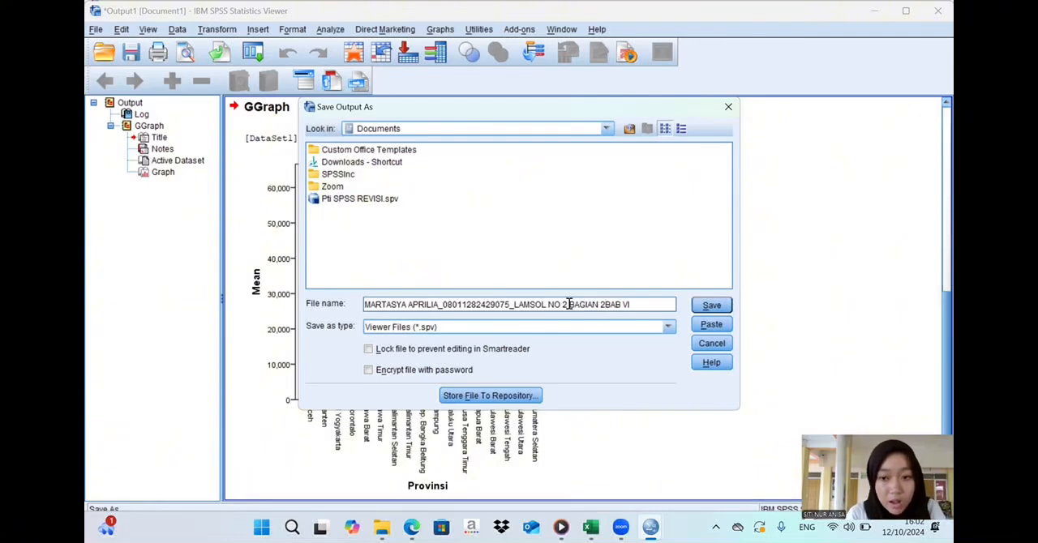
{"action": "left_click", "coordinate": [710, 307]}
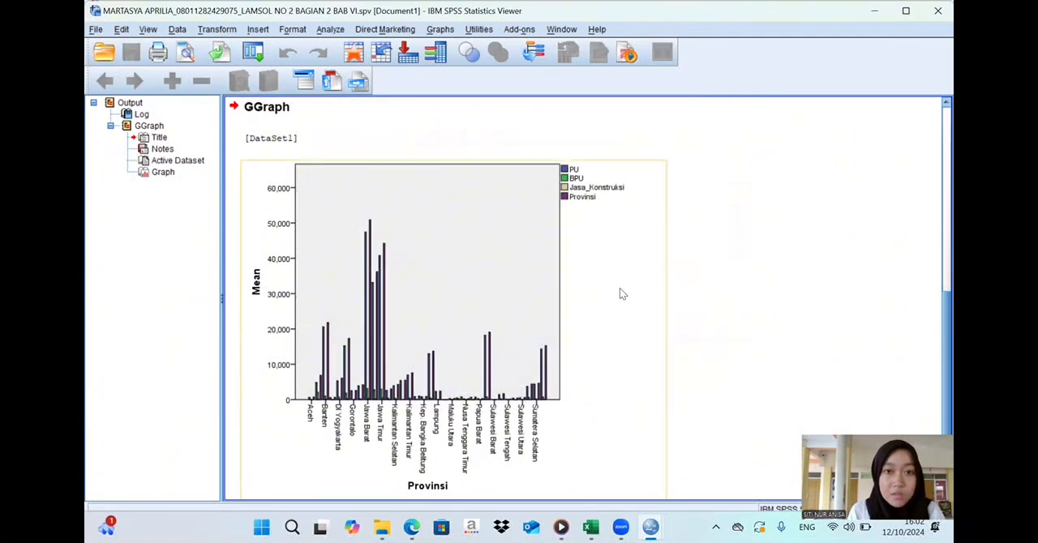
- Save another copy of the output in the Downloads folder, removing the typed spv extension from the name, and return to the data editor
{"action": "left_click", "coordinate": [97, 30]}
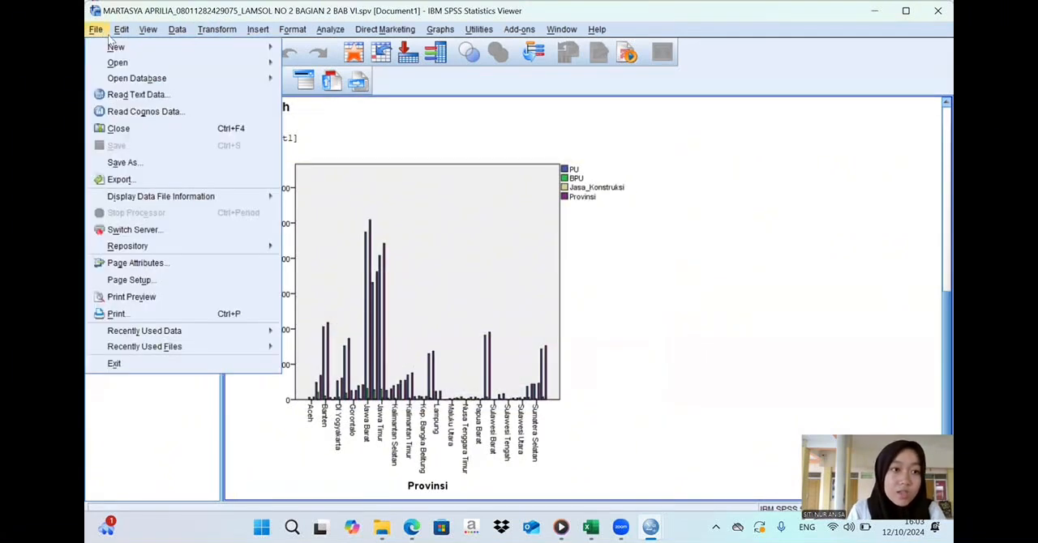
{"action": "left_click", "coordinate": [135, 163]}
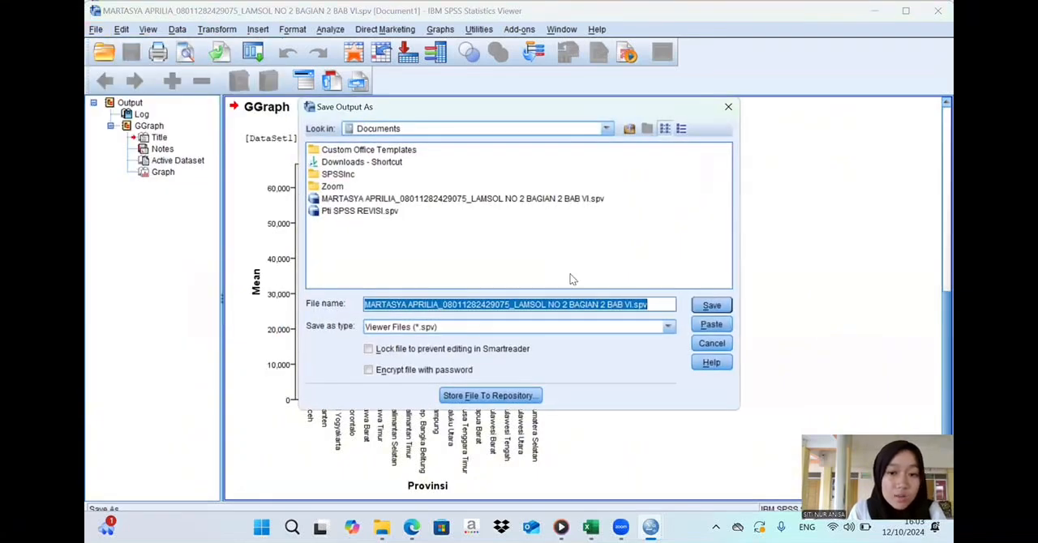
{"action": "left_click", "coordinate": [649, 304]}
{"action": "key", "text": "BackSpace"}
{"action": "key", "text": "BackSpace"}
{"action": "key", "text": "BackSpace"}
{"action": "key", "text": "BackSpace"}
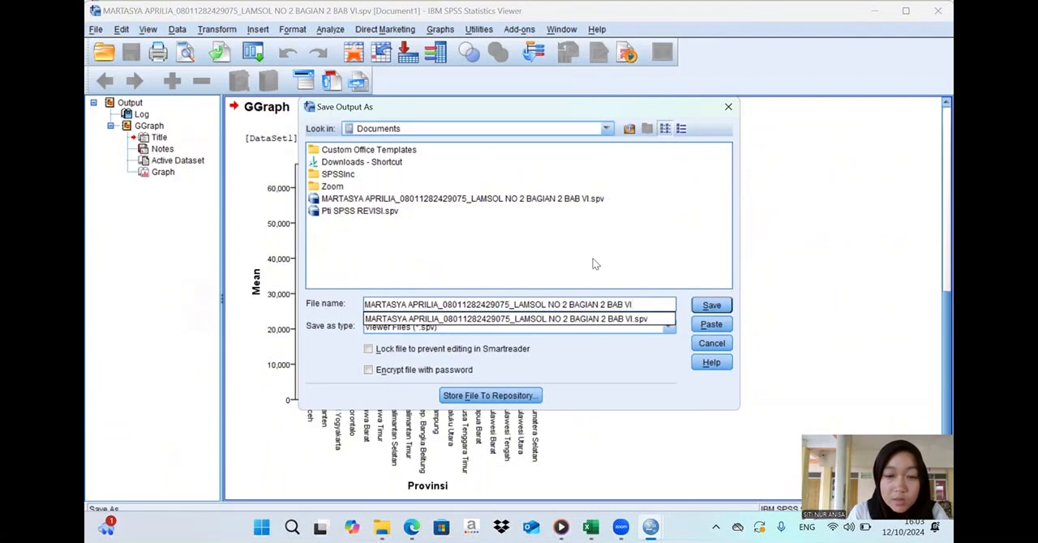
{"action": "left_click", "coordinate": [605, 130]}
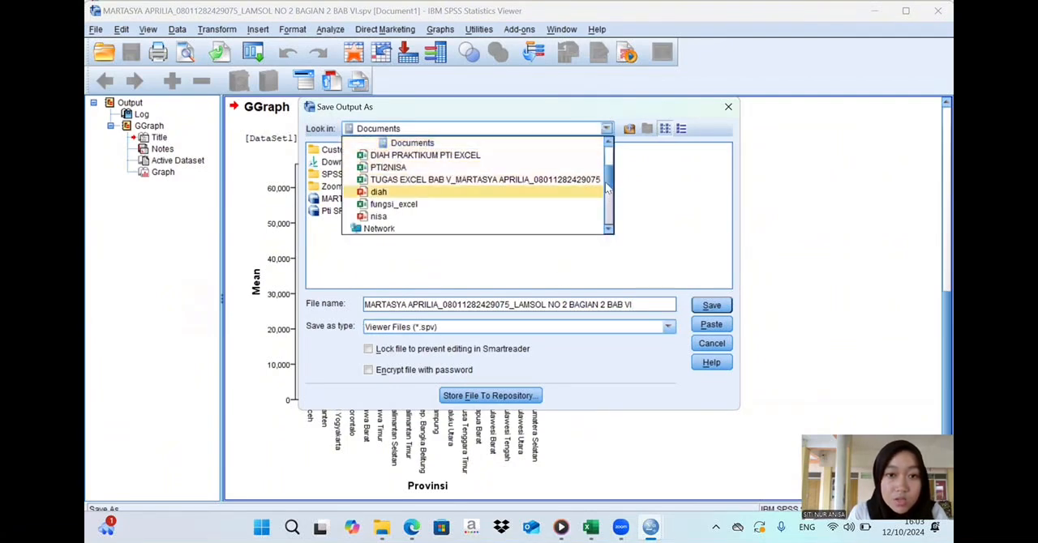
{"action": "scroll", "coordinate": [608, 195], "scroll_direction": "up", "scroll_amount": 3}
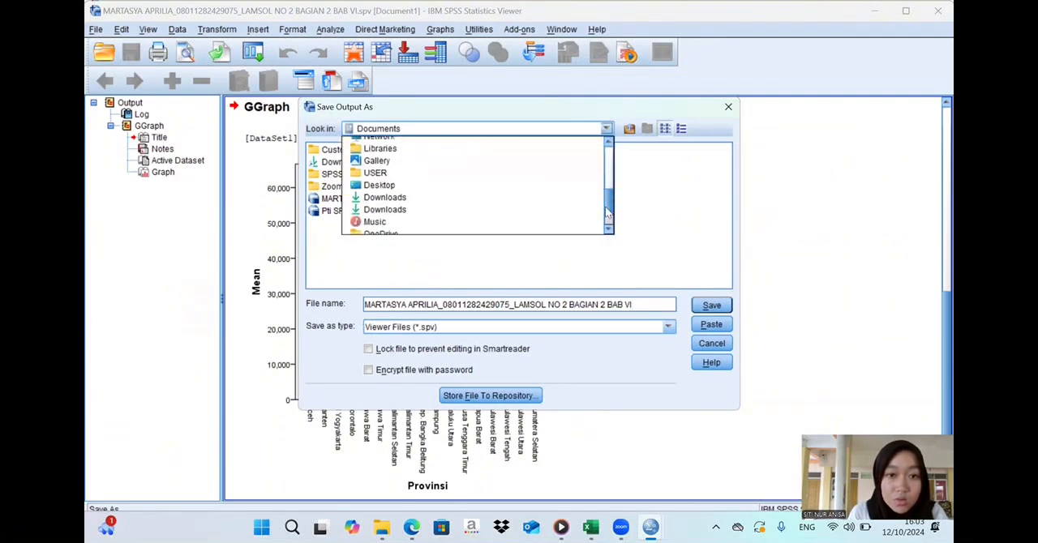
{"action": "left_click", "coordinate": [523, 193]}
{"action": "left_click", "coordinate": [710, 305]}
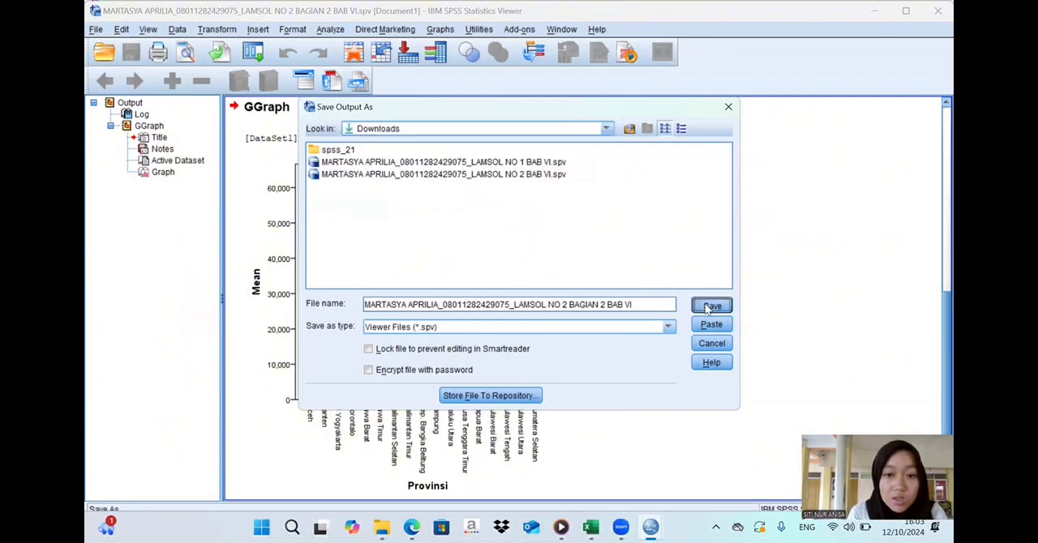
{"action": "left_click", "coordinate": [873, 13]}
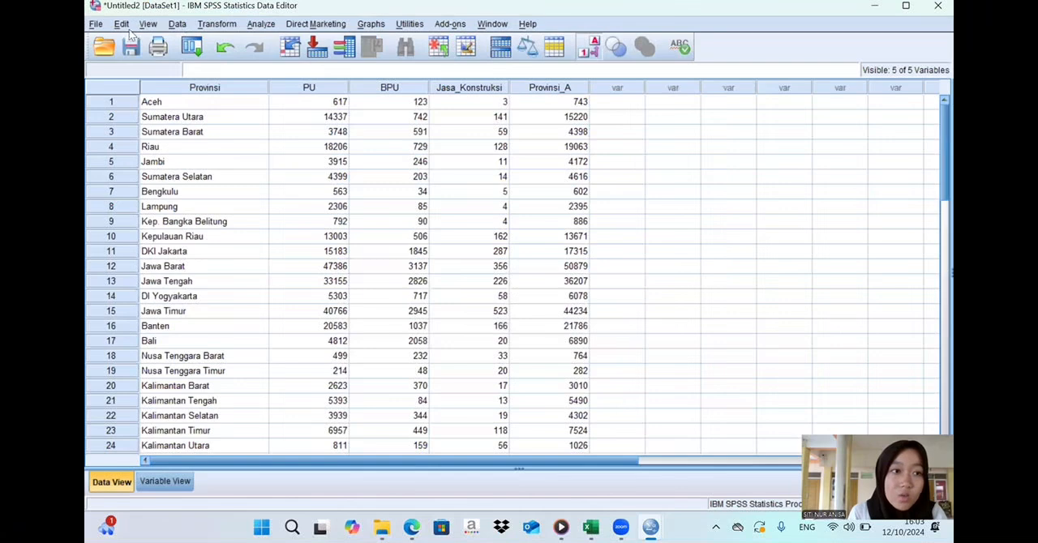
- Start saving the dataset as a new file, reusing the personalised "LAMSOL NO 2 BAGIAN 2 BAB VI" name without its spv extension
{"action": "left_click", "coordinate": [97, 25]}
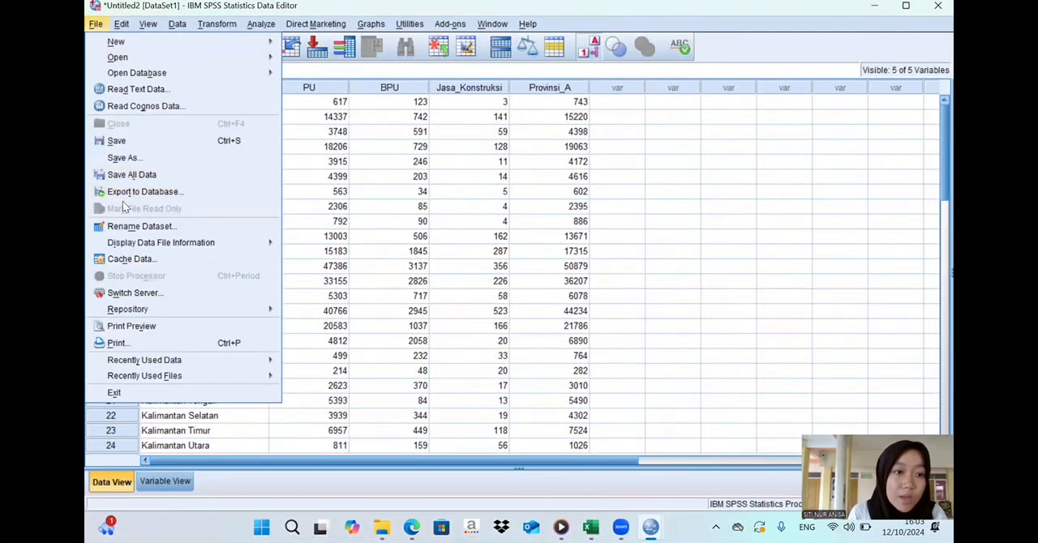
{"action": "left_click", "coordinate": [121, 158]}
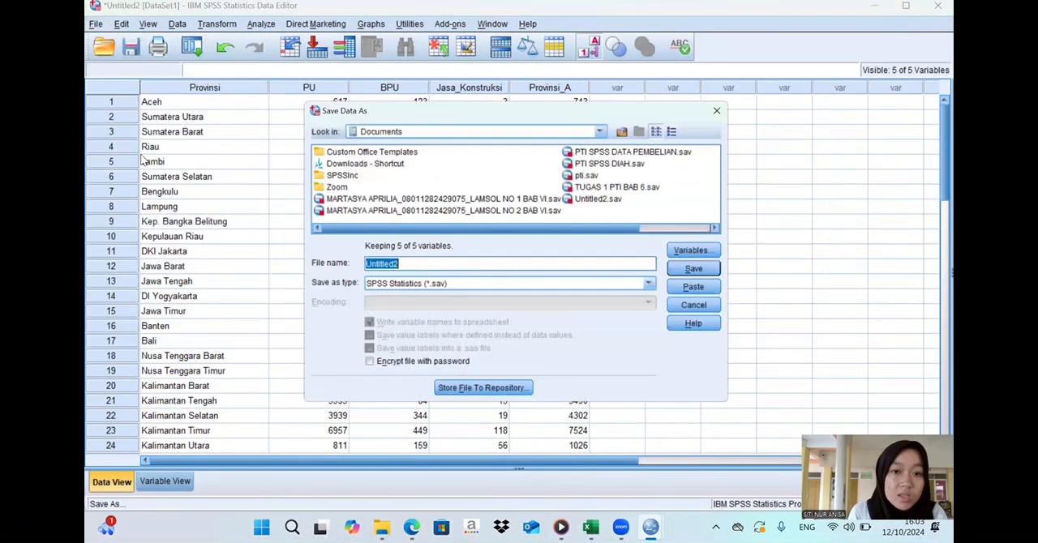
{"action": "type", "text": "MART"}
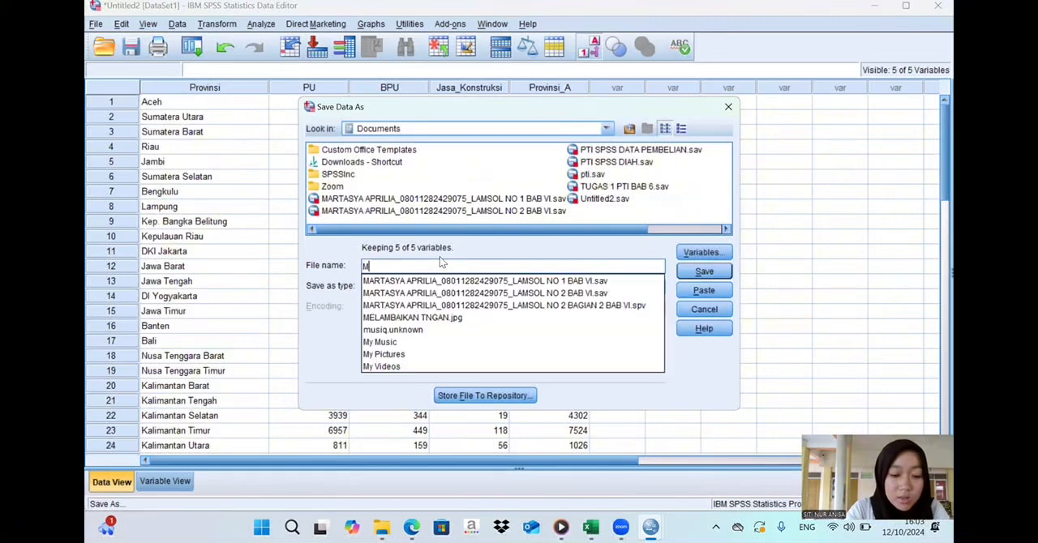
{"action": "left_click", "coordinate": [466, 305]}
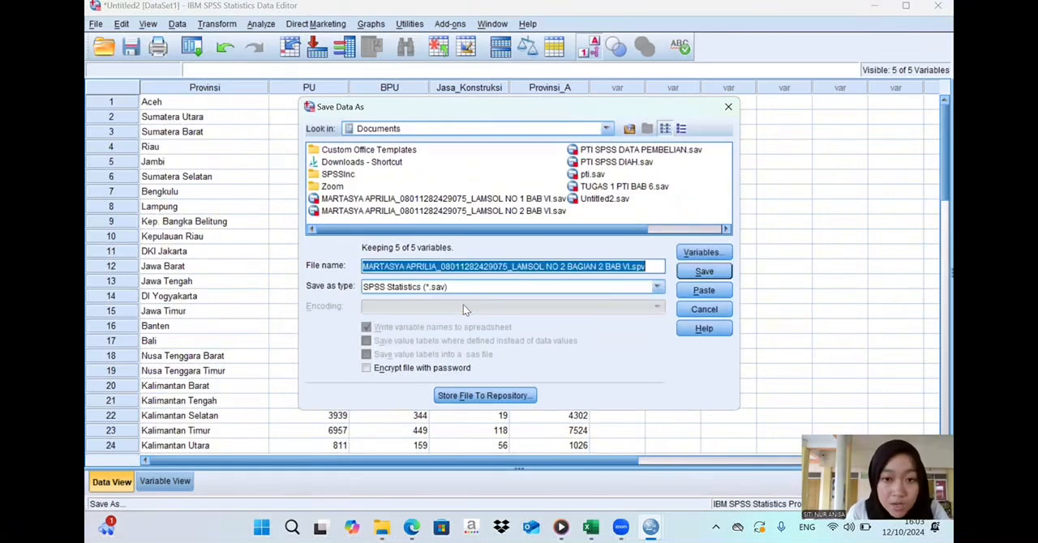
{"action": "left_click", "coordinate": [646, 260]}
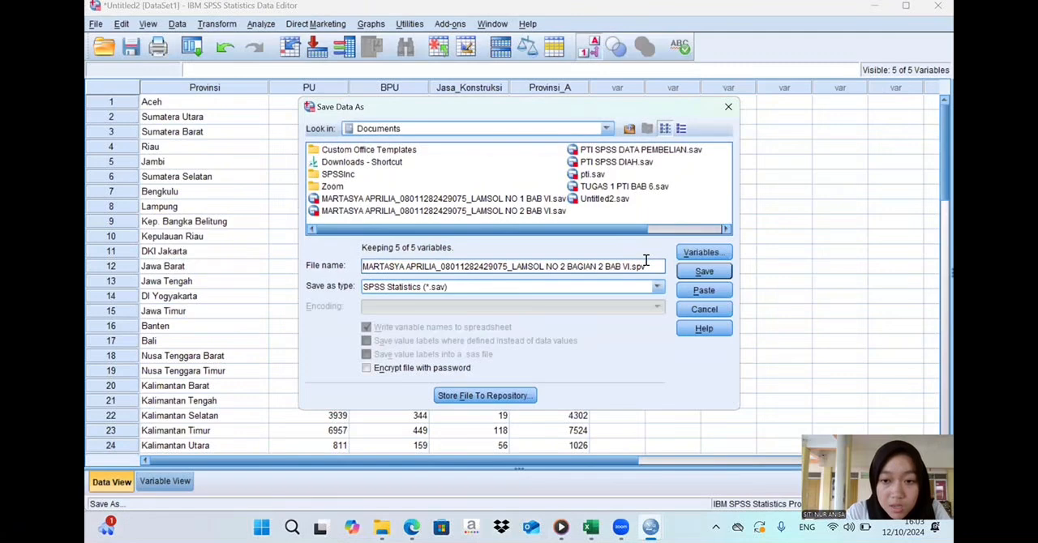
{"action": "key", "text": "BackSpace"}
{"action": "key", "text": "BackSpace"}
{"action": "key", "text": "BackSpace"}
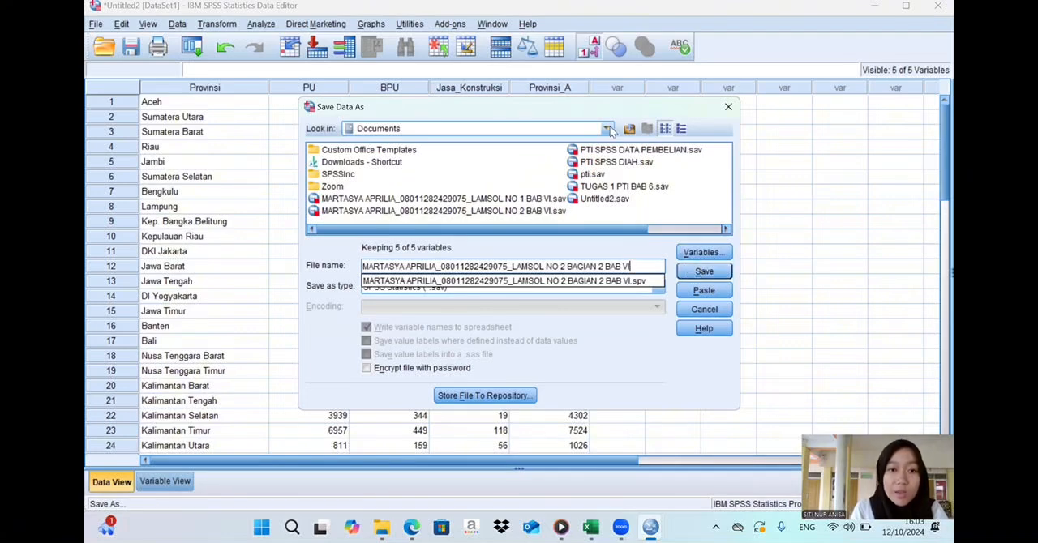
- Choose the Downloads folder as the location and save the dataset there in SPSS Statistics (*.sav) format
{"action": "left_click", "coordinate": [607, 129]}
{"action": "scroll", "coordinate": [596, 201], "scroll_direction": "up", "scroll_amount": 3}
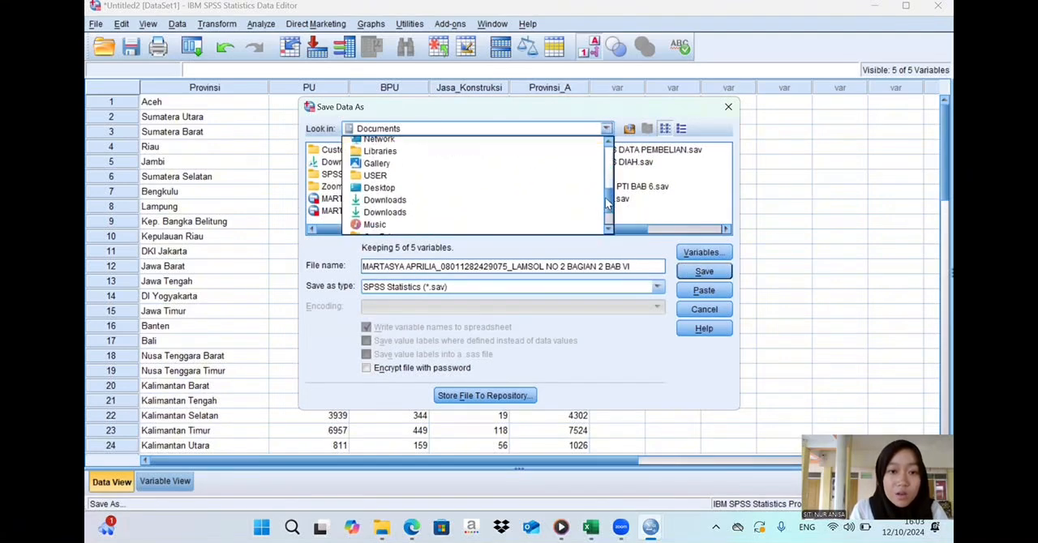
{"action": "left_click", "coordinate": [550, 173]}
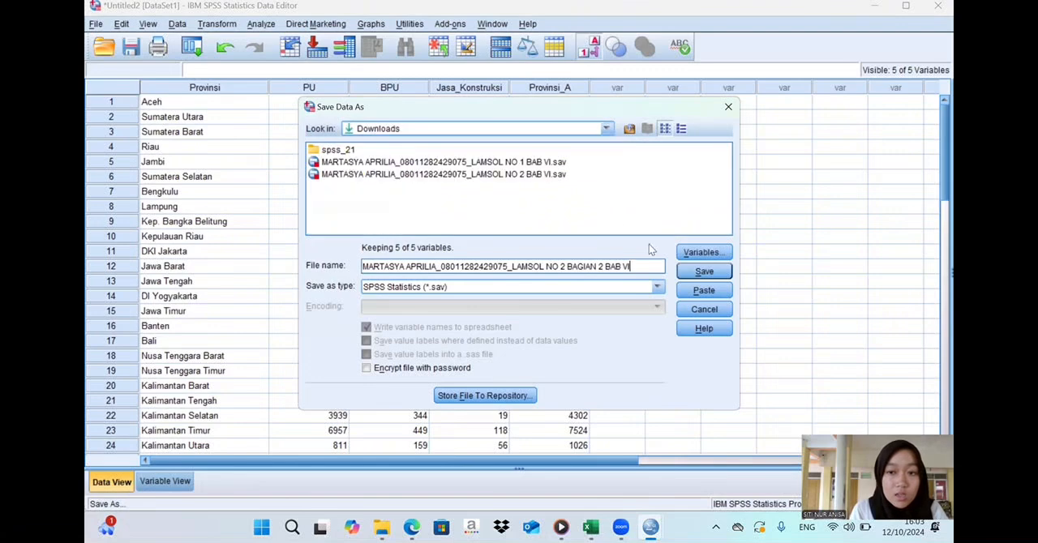
{"action": "left_click", "coordinate": [717, 272]}
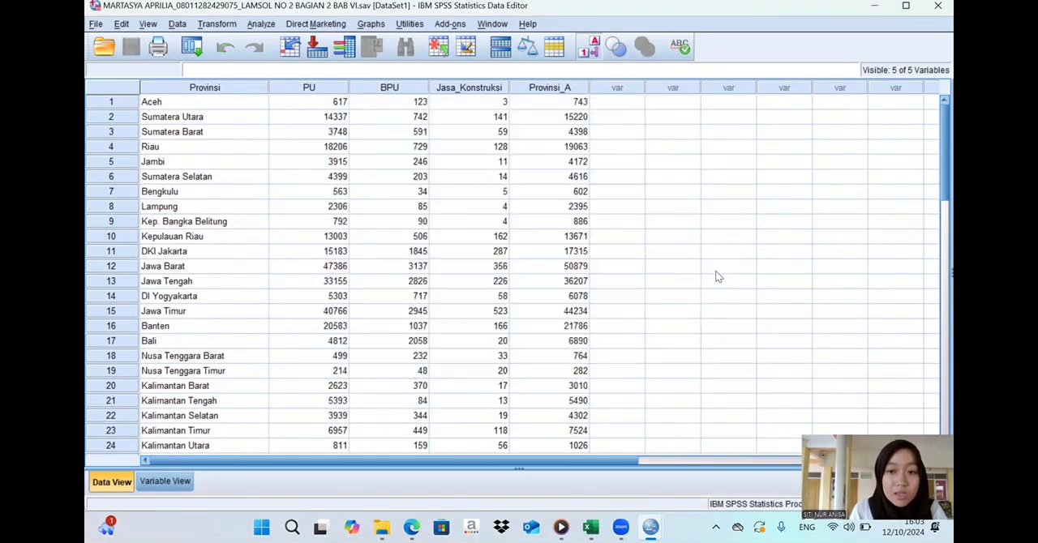
- Switch to File Explorer, check the Downloads folder for the saved data and output files, and minimise the window
{"action": "left_click", "coordinate": [384, 527]}
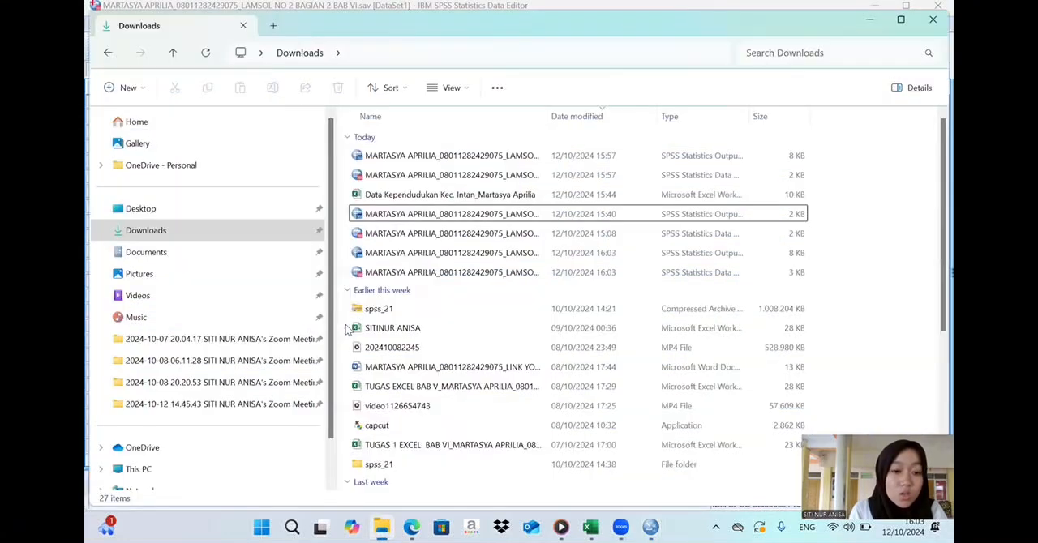
{"action": "left_click", "coordinate": [274, 230]}
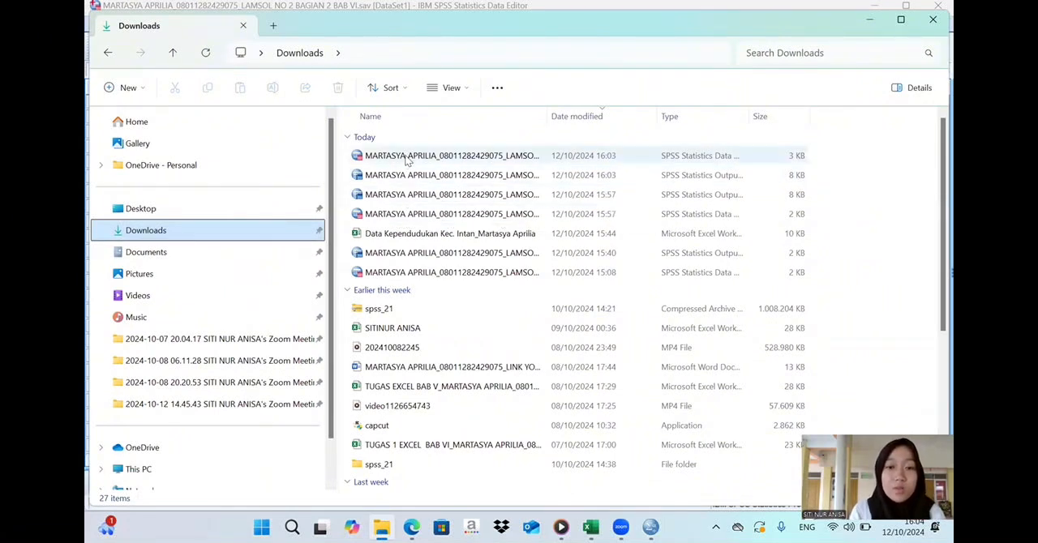
{"action": "left_click", "coordinate": [866, 14]}
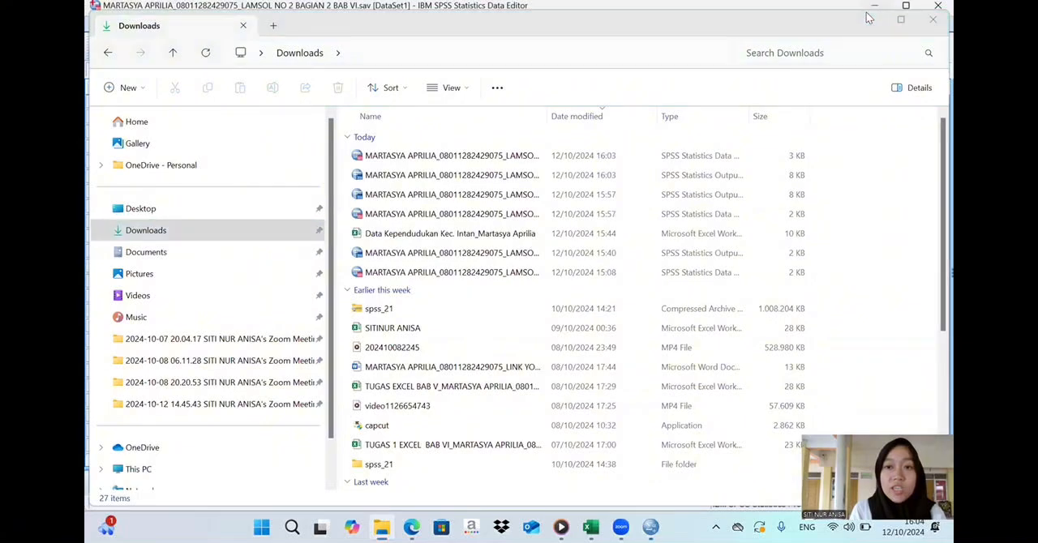